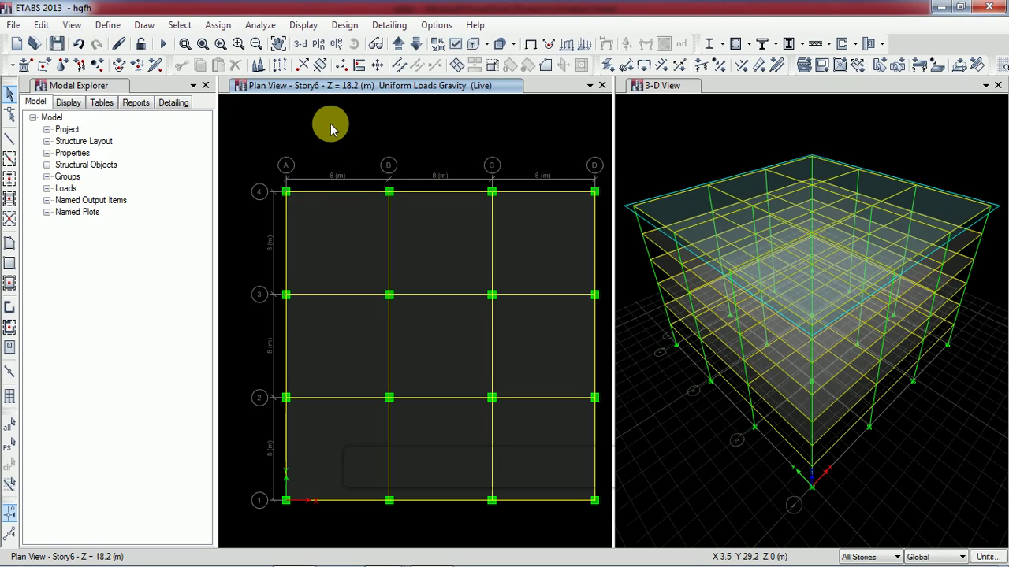
Step: Add four 3 m stories above Story6, replicated from Story6, while keeping the existing story heights
click(41, 25)
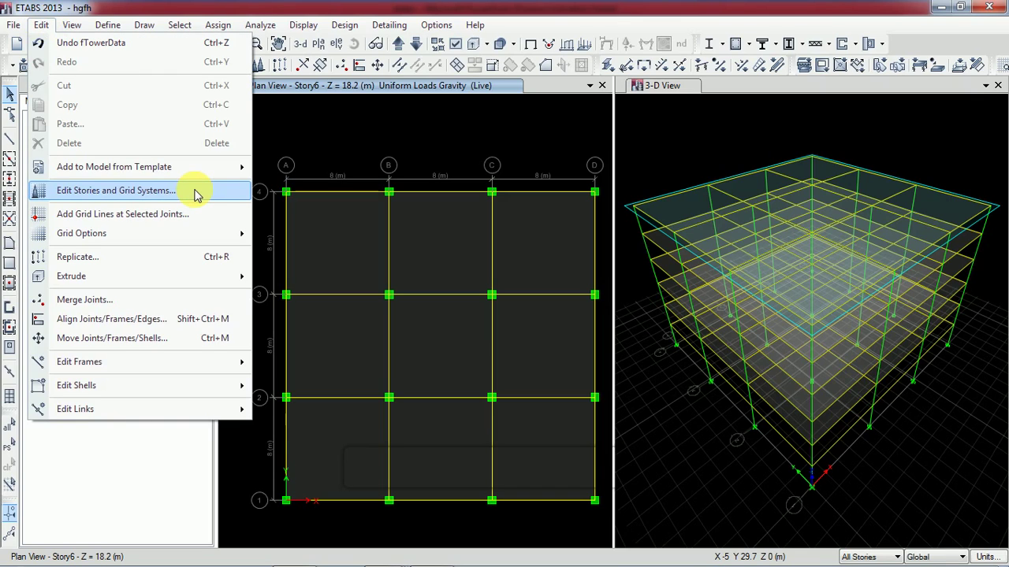
click(197, 194)
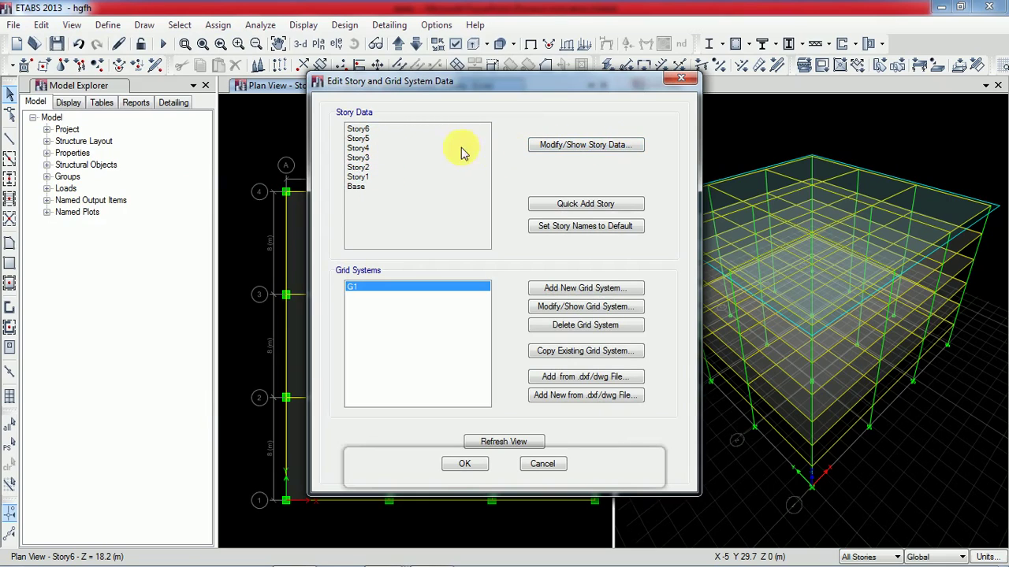
click(597, 152)
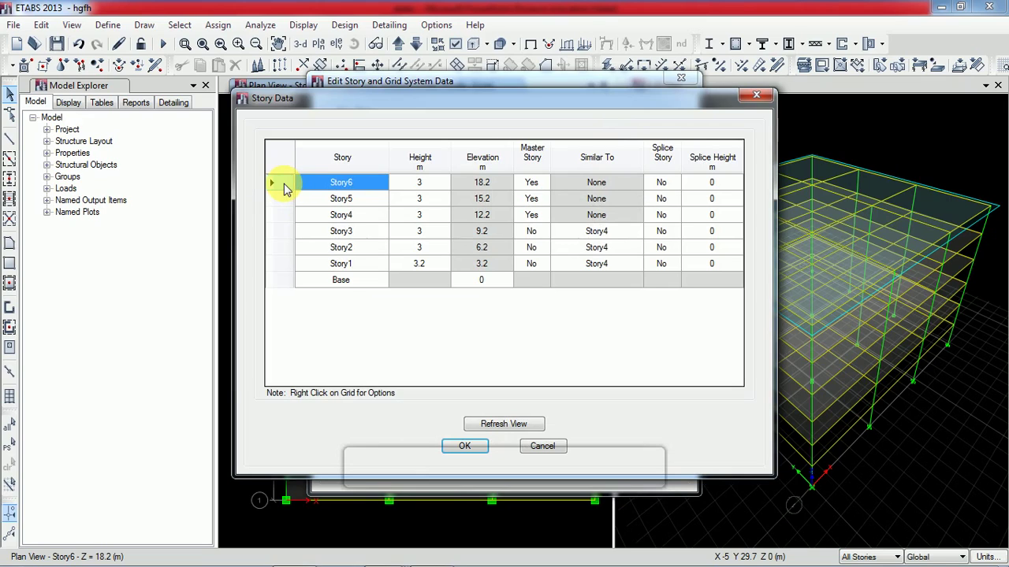
right_click(285, 185)
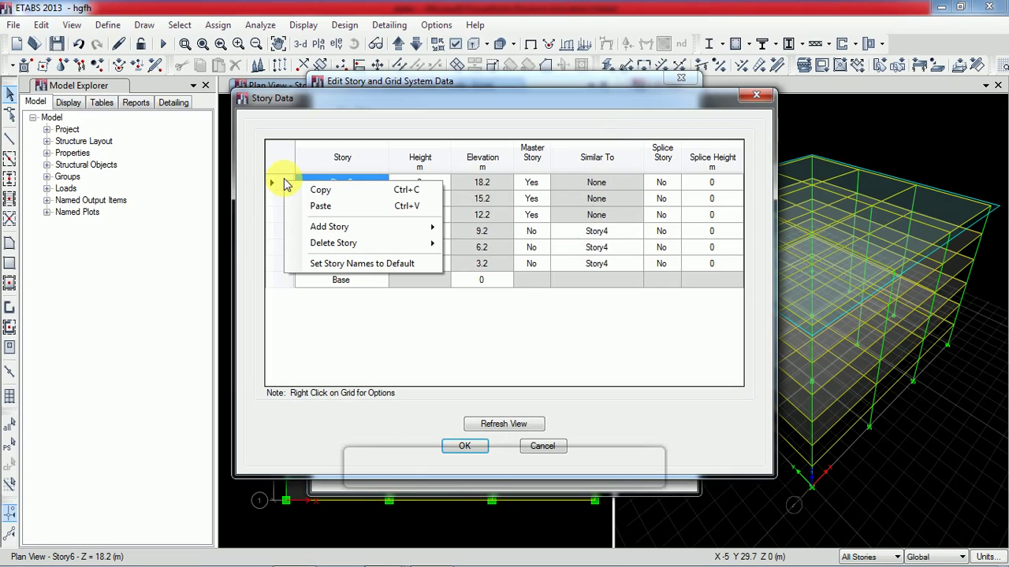
mouse_move(326, 228)
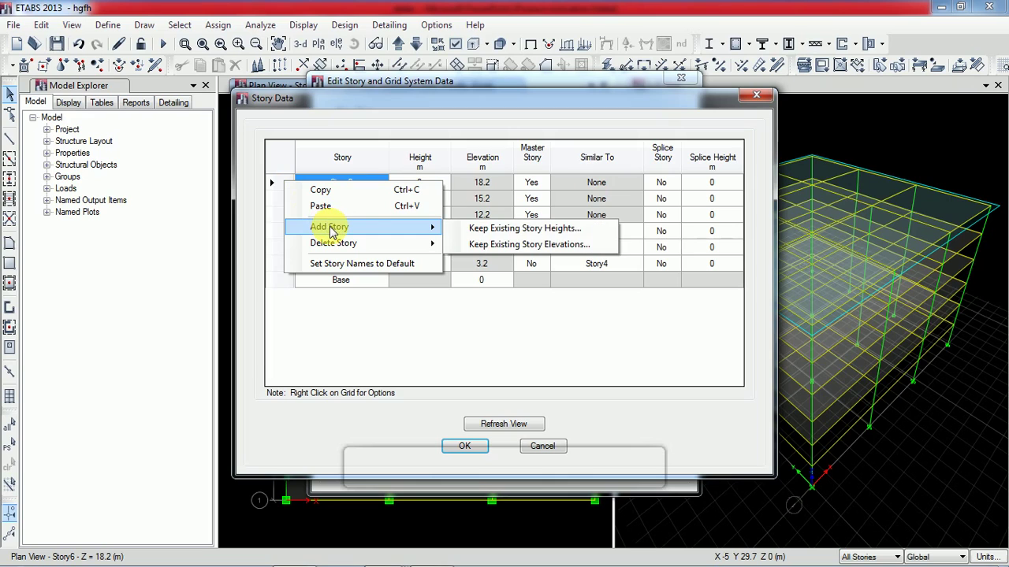
click(492, 233)
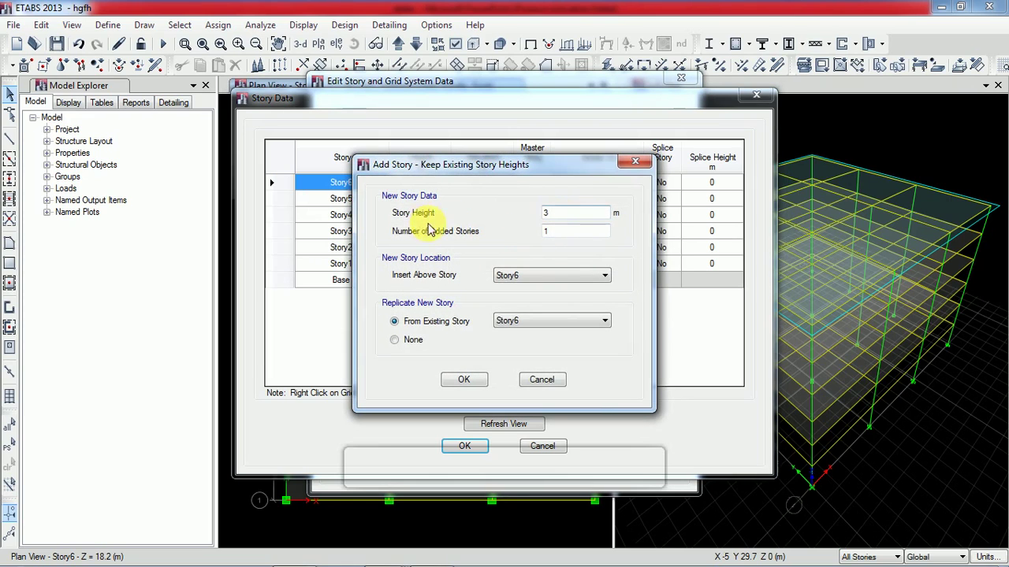
click(572, 233)
drag(571, 239, 542, 236)
text(4)
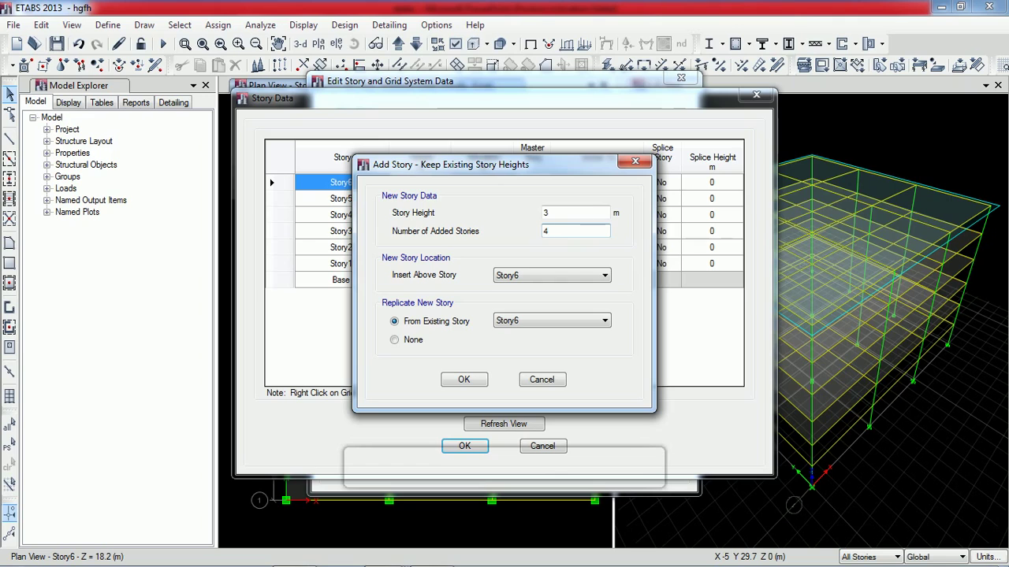
click(464, 379)
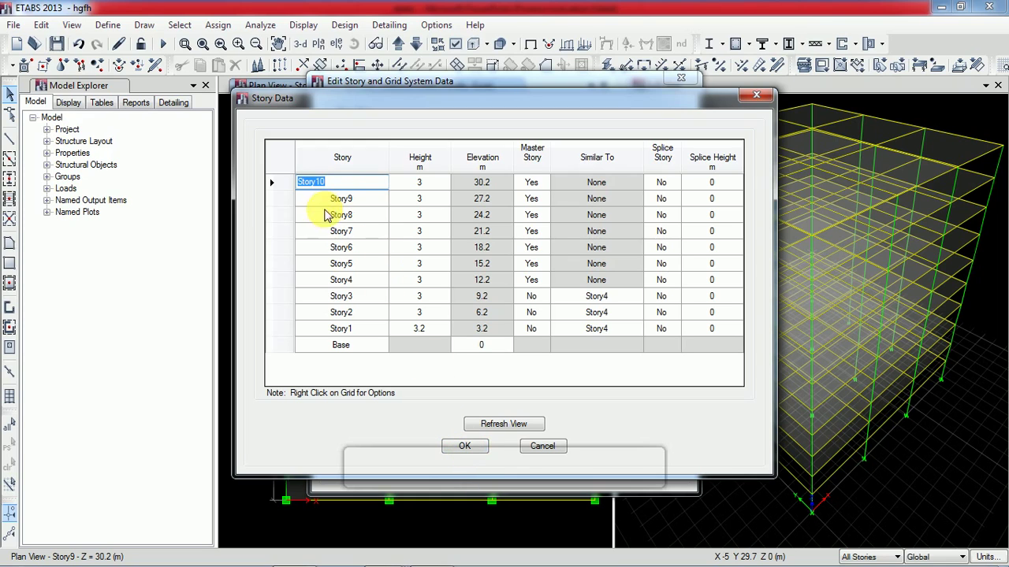
click(469, 447)
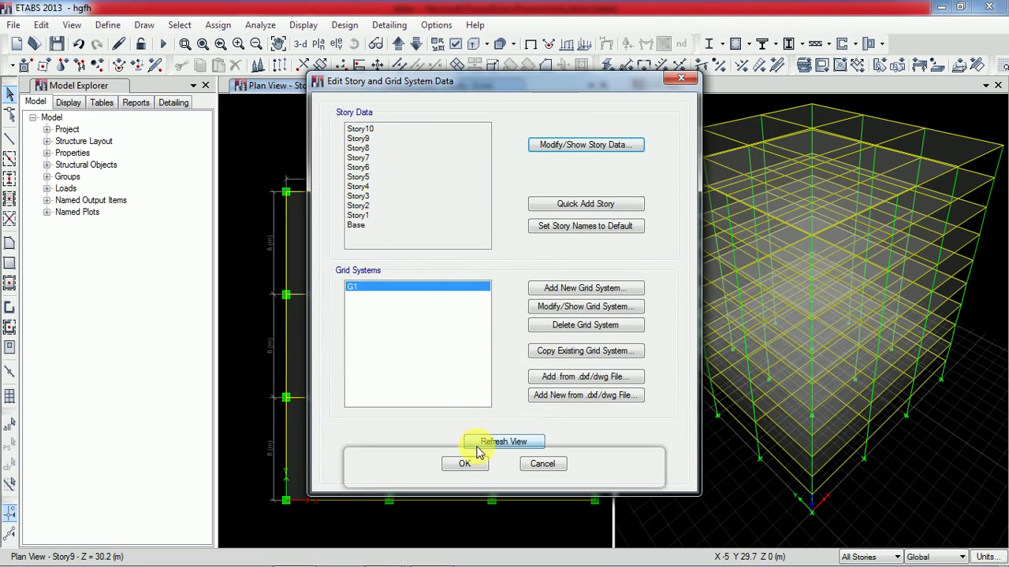
click(465, 464)
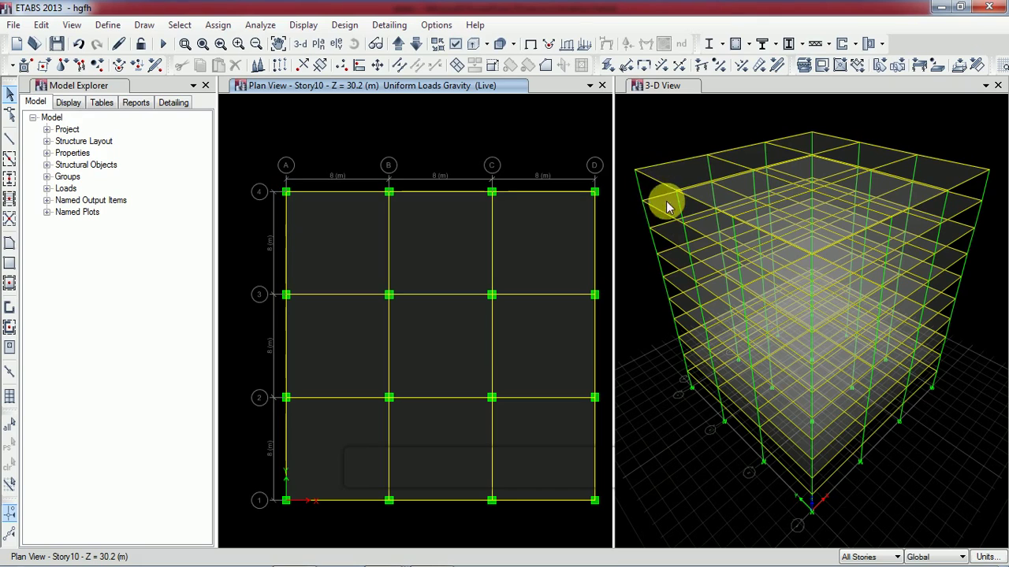
click(103, 26)
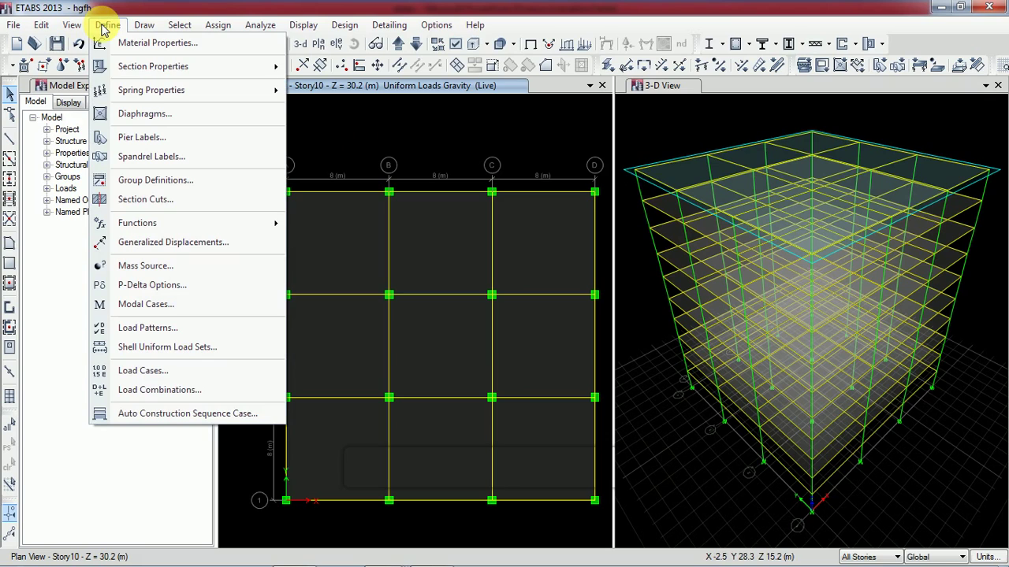
click(153, 334)
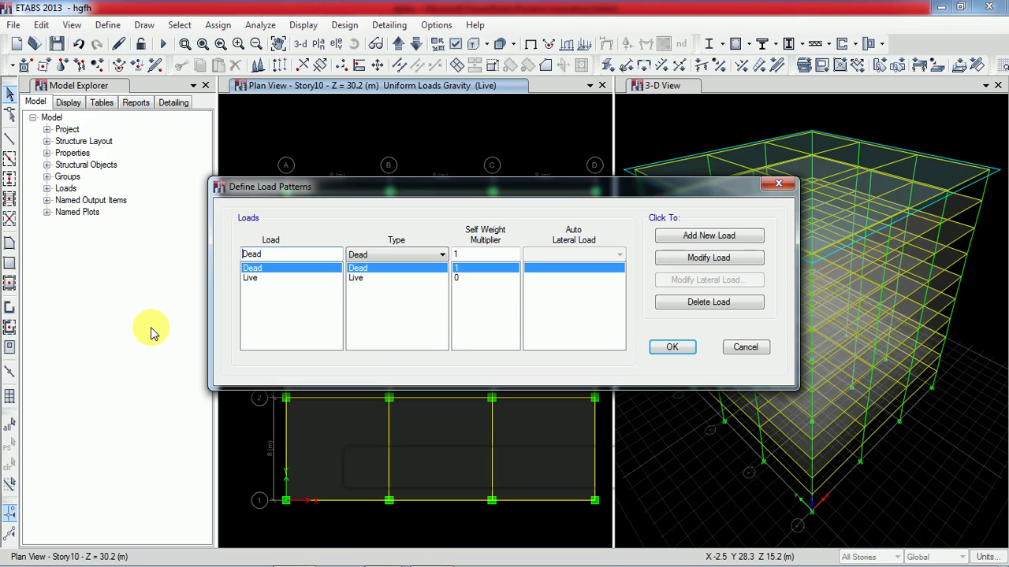
click(756, 348)
Step: Add a load pattern named sdl of type Super Dead with a self weight multiplier of 0
click(107, 25)
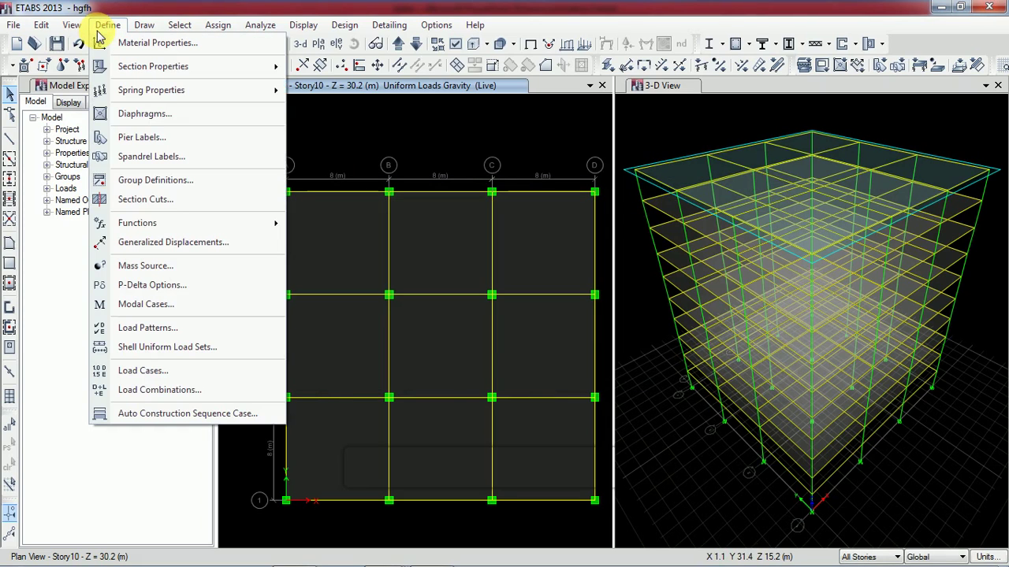
click(207, 331)
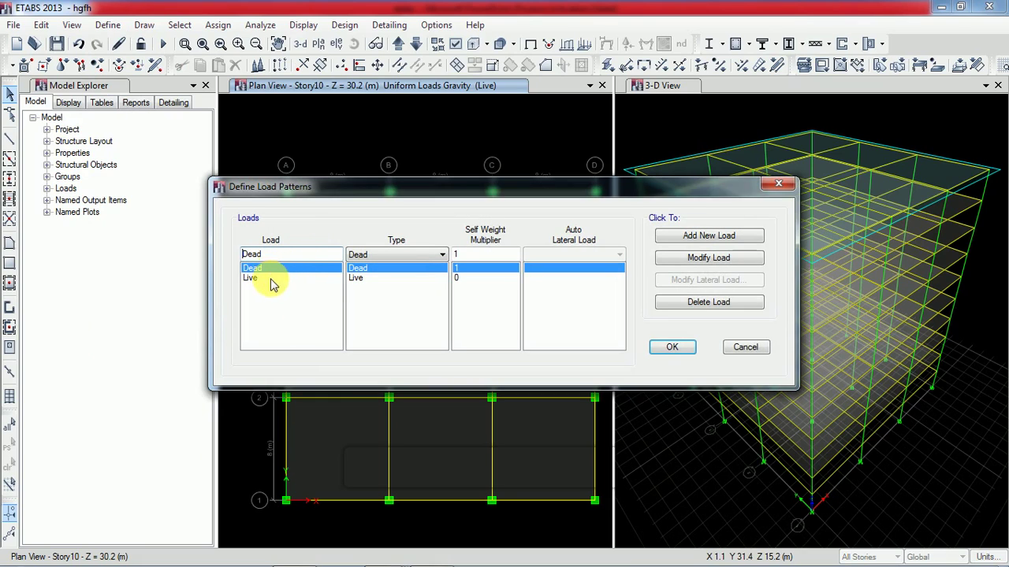
double_click(260, 254)
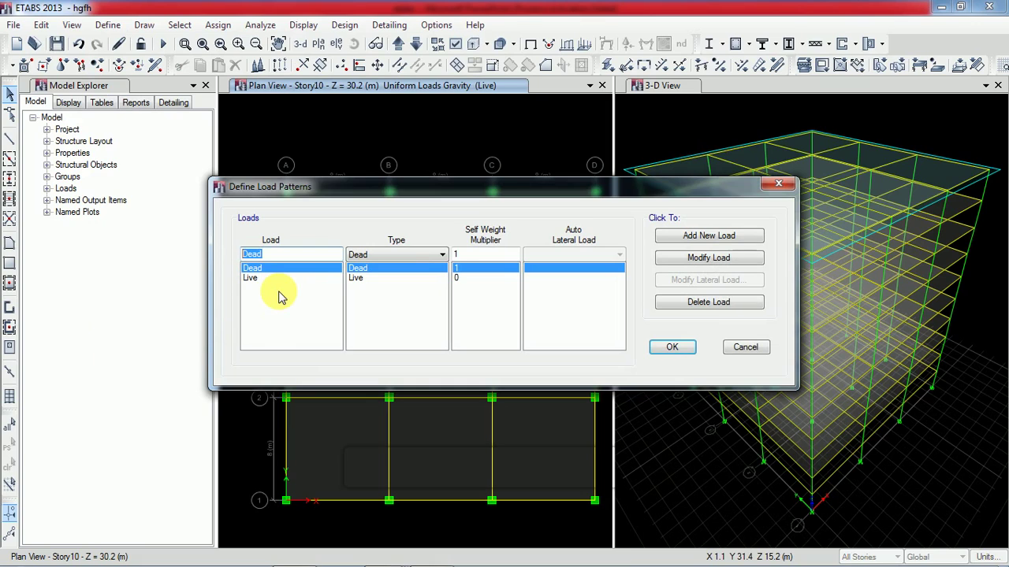
text(sdl)
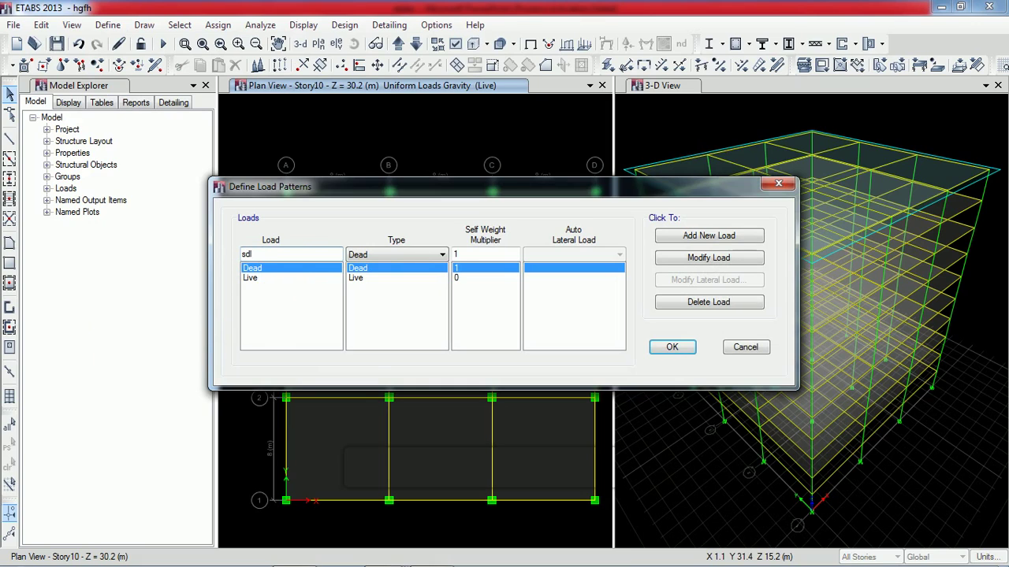
click(432, 255)
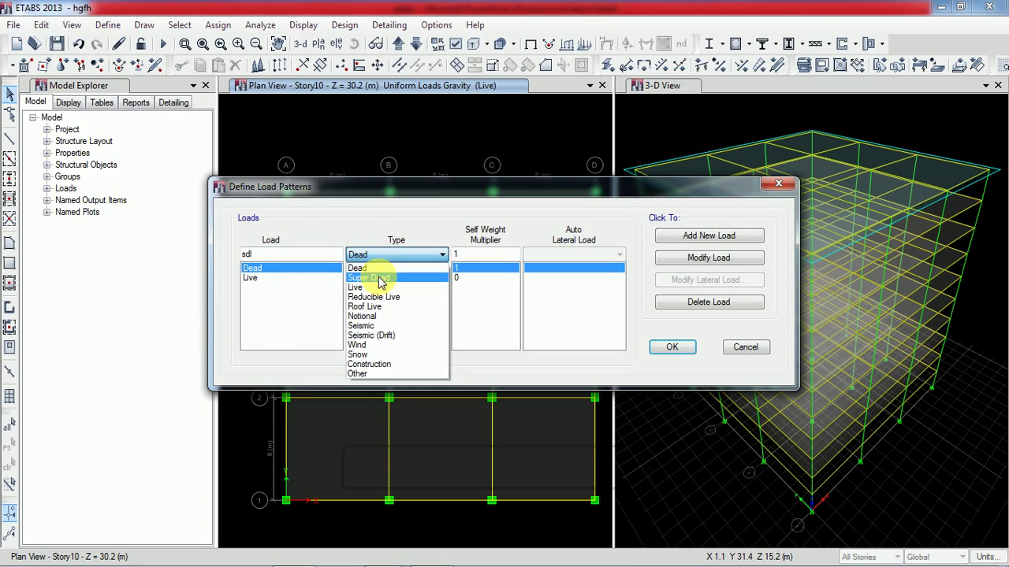
click(379, 278)
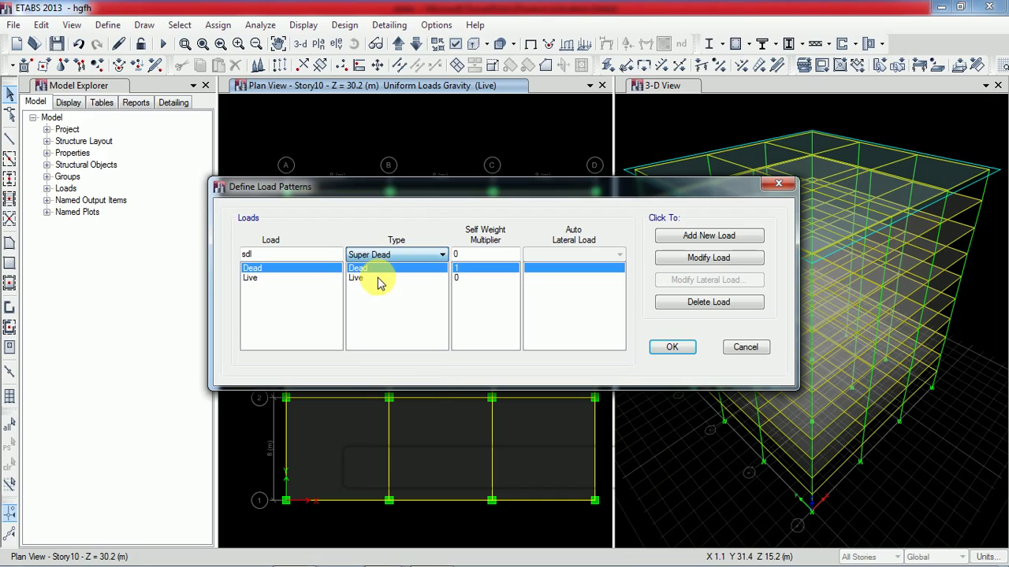
click(698, 238)
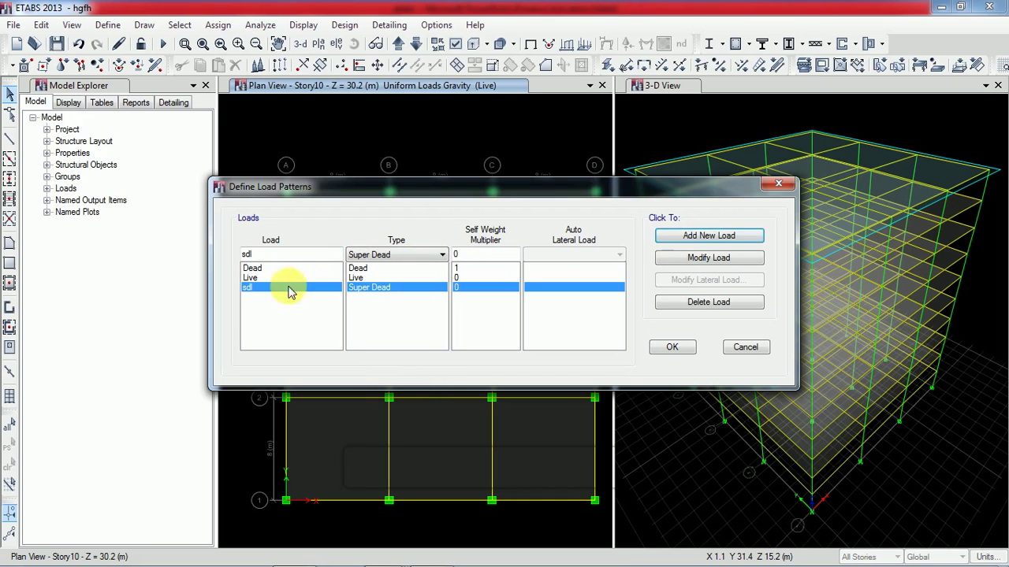
Step: Add a load pattern named wall of type Dead with a self weight multiplier of 1
text(wall)
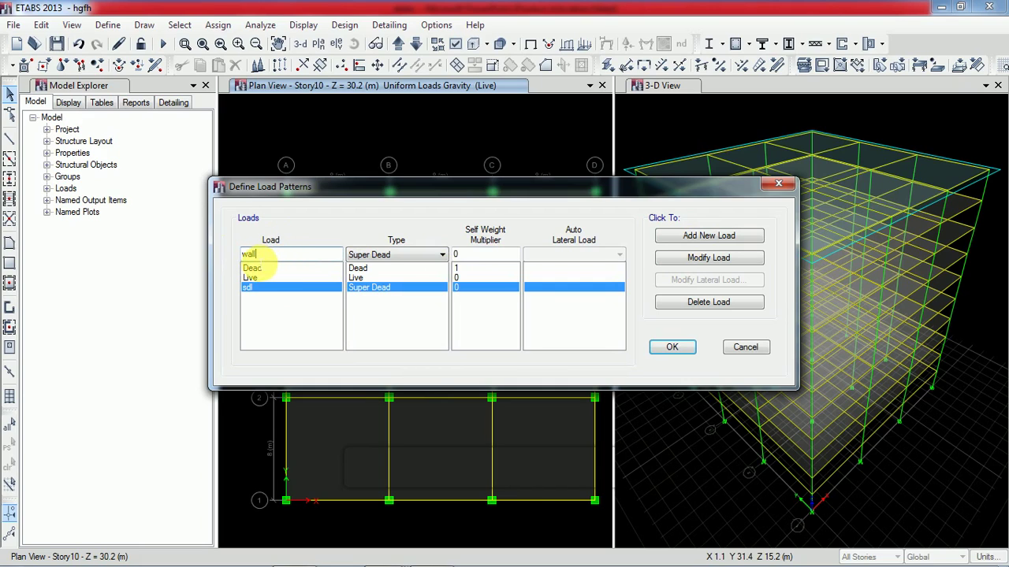
click(413, 257)
click(385, 268)
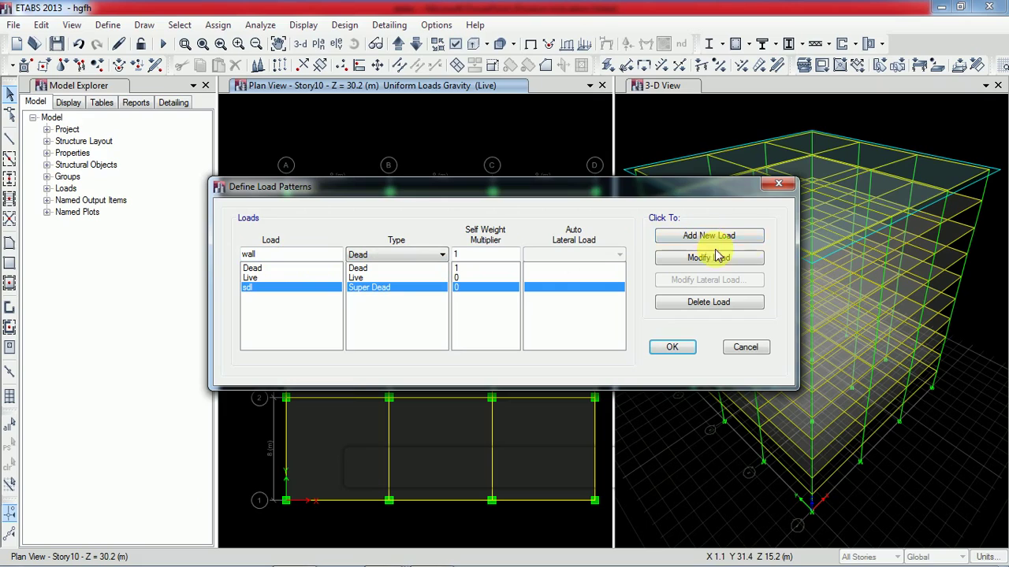
click(753, 241)
Step: Add the Wind load patterns wind x and wind y, both with Indian IS875:1987 auto lateral load, and accept the load pattern definitions
double_click(316, 254)
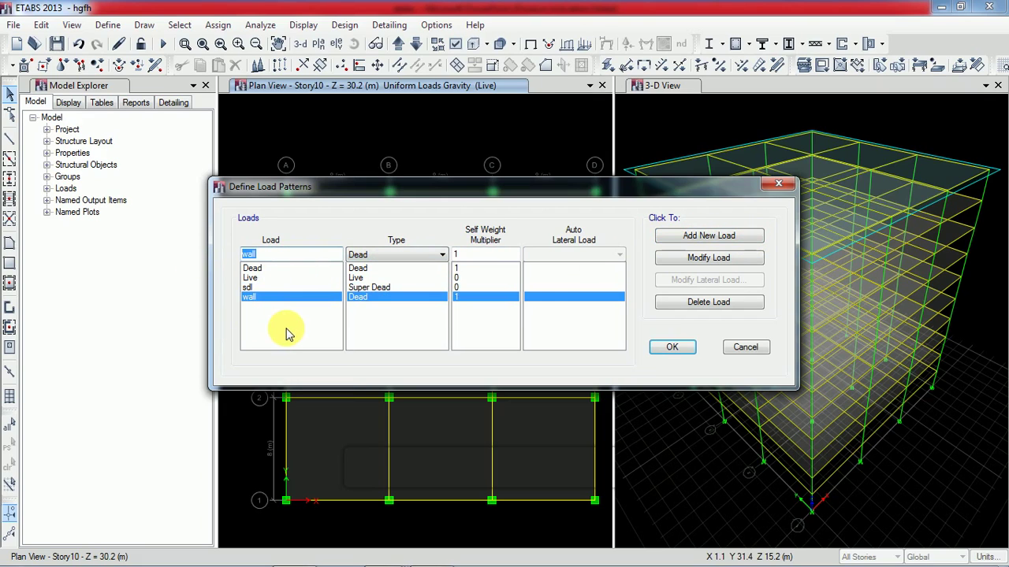
text(wind x)
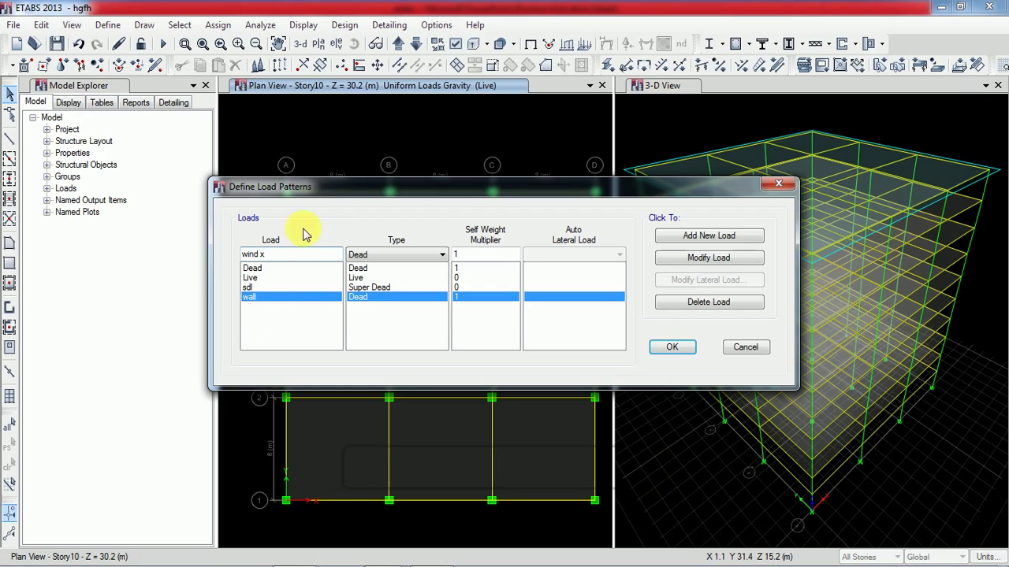
click(393, 260)
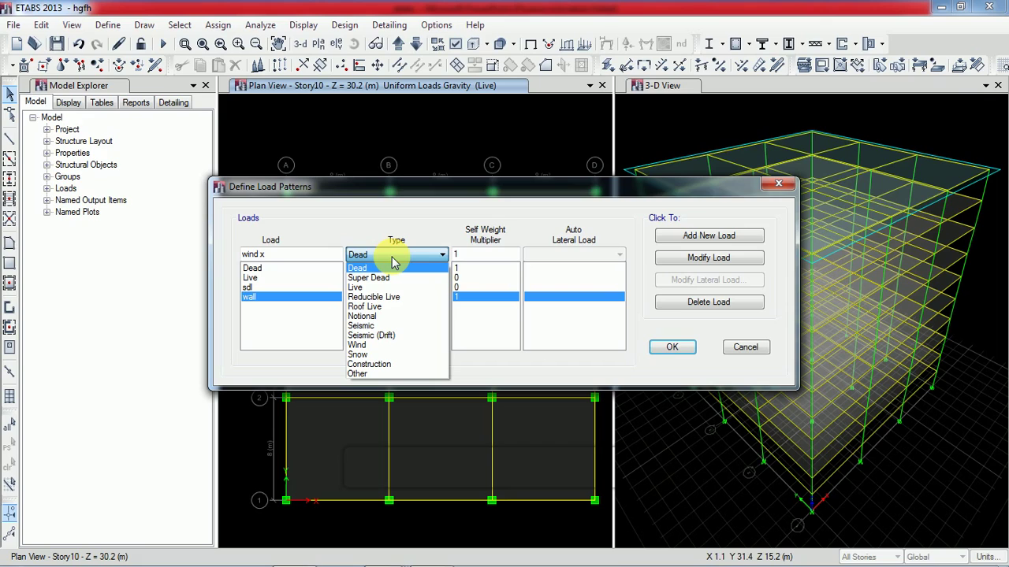
click(378, 345)
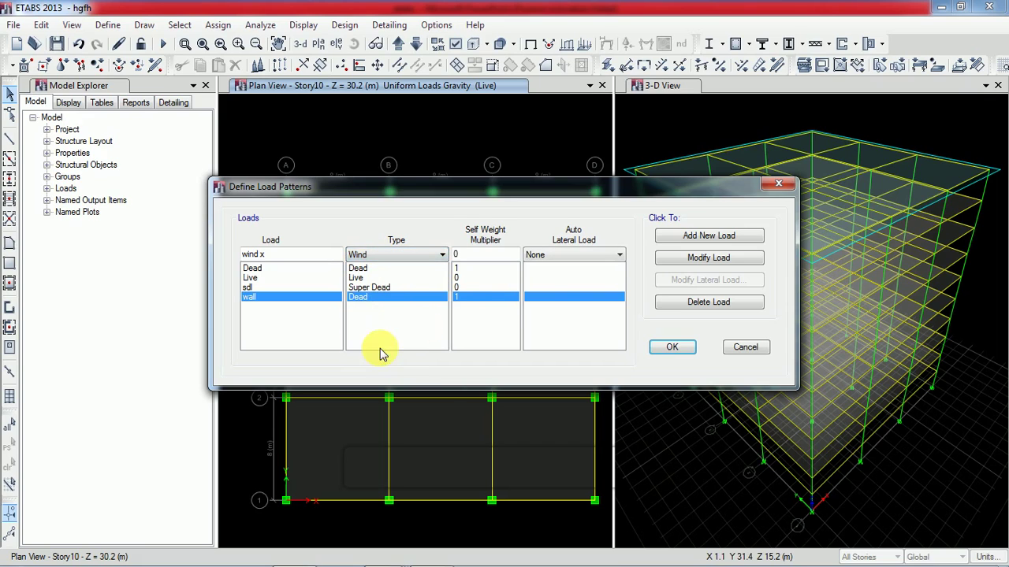
click(557, 256)
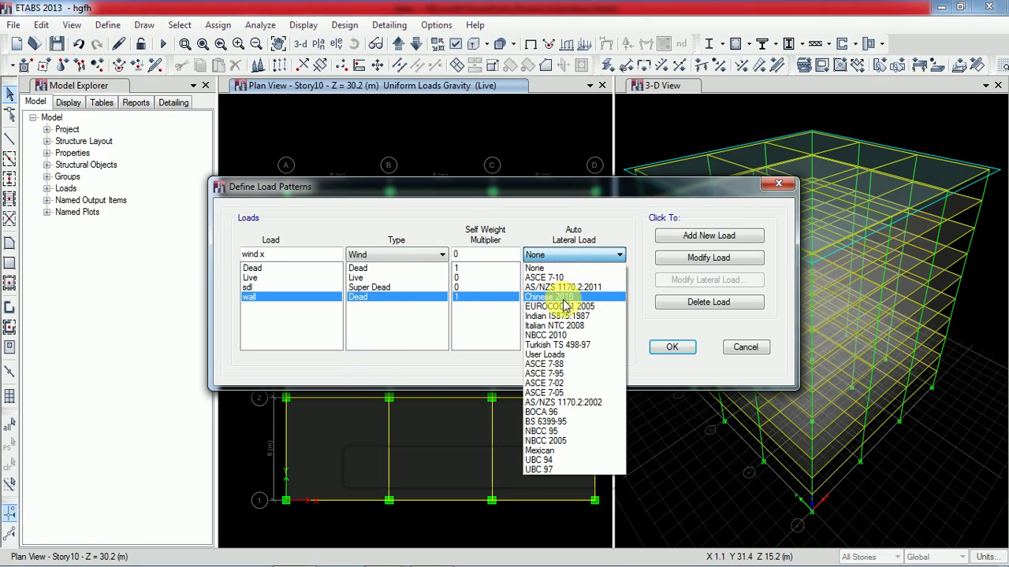
click(612, 318)
click(696, 236)
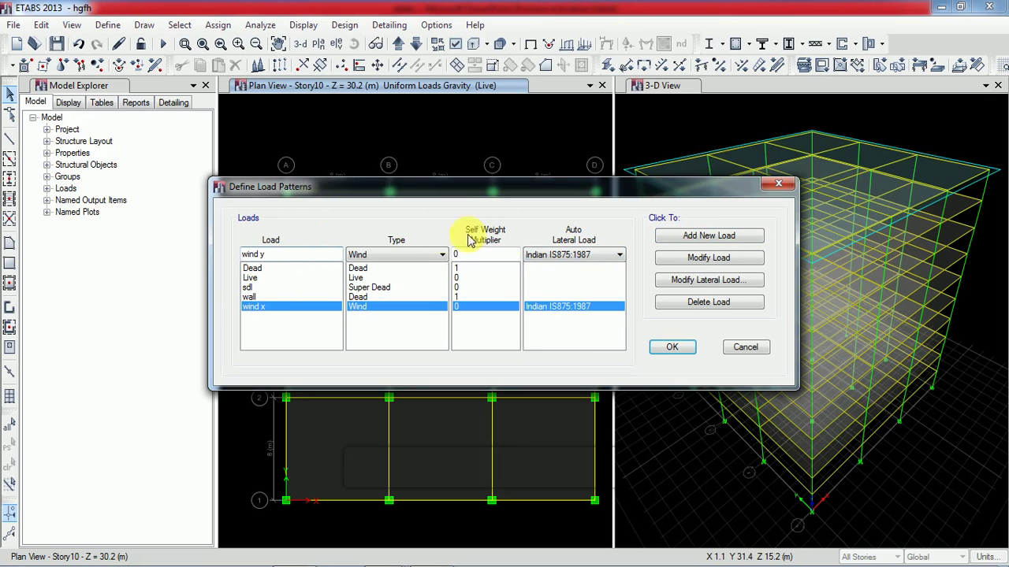
click(755, 236)
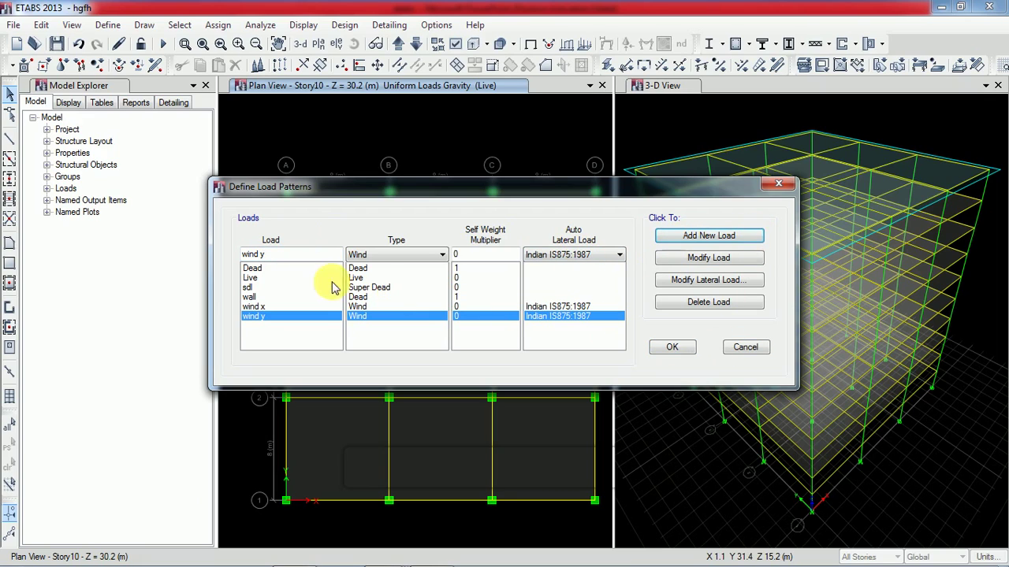
click(679, 348)
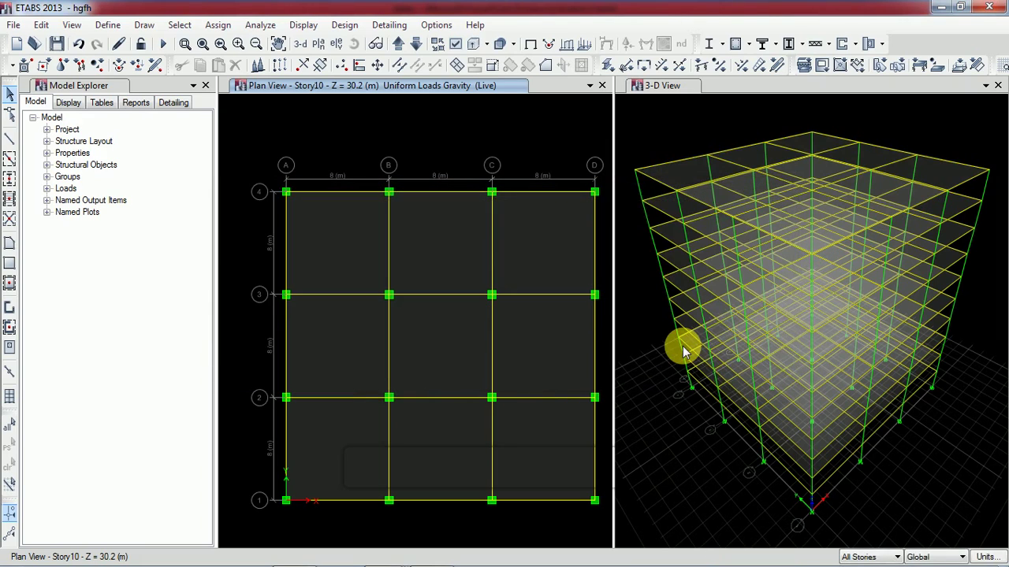
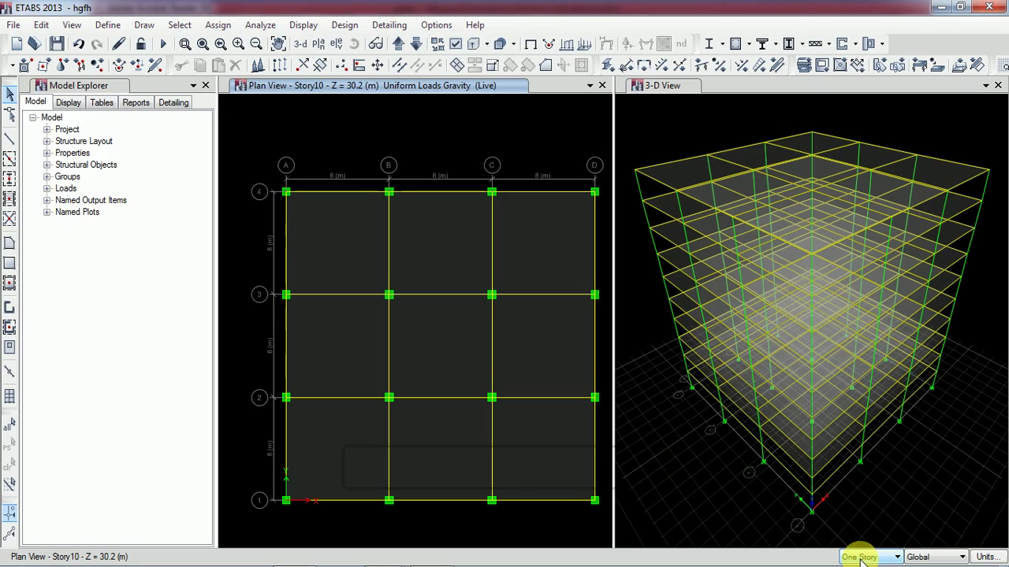
Step: Apply selections to All Stories and select all nine slab panels in the Story10 plan view
click(861, 558)
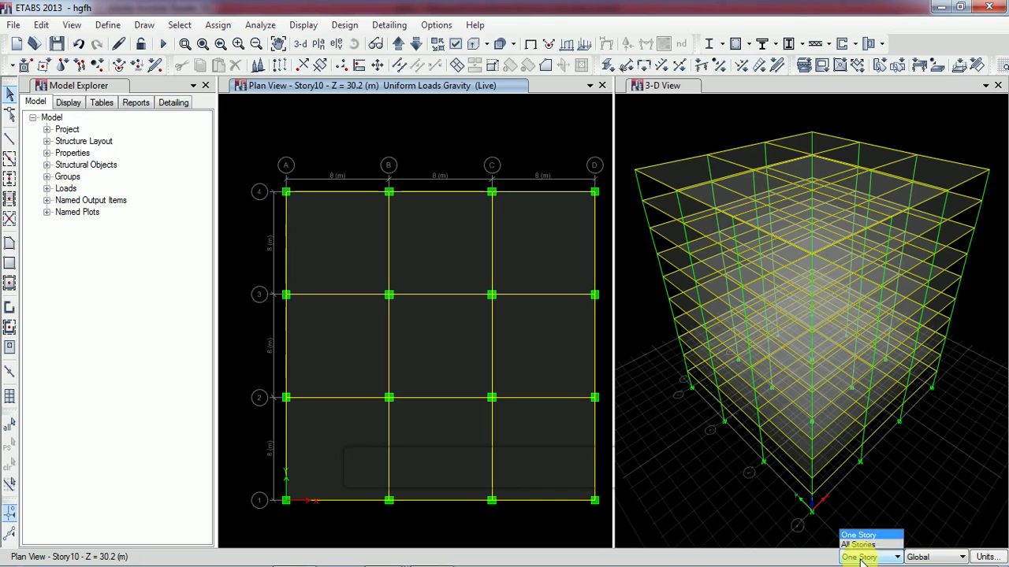
click(865, 536)
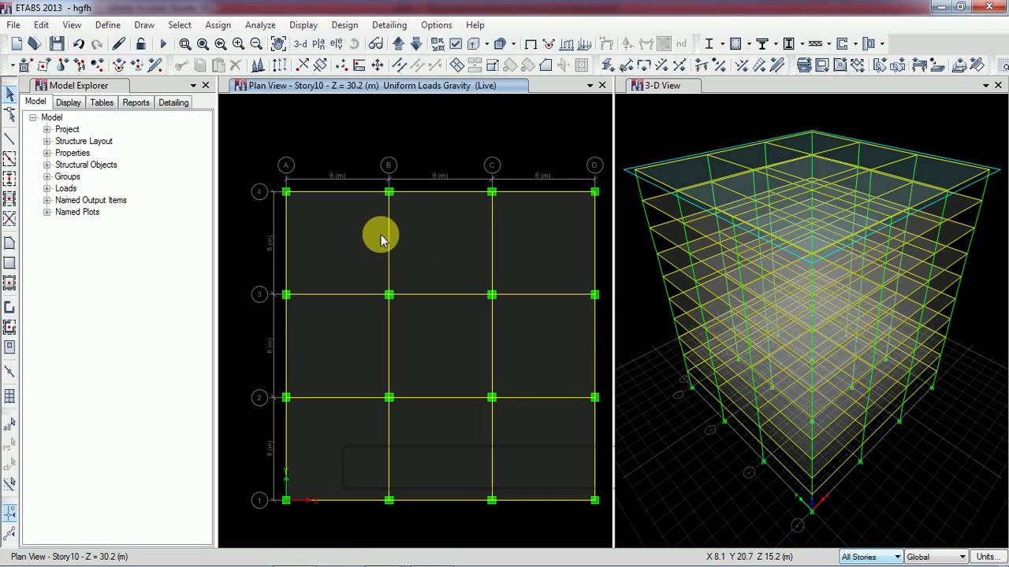
click(331, 247)
click(527, 239)
click(549, 344)
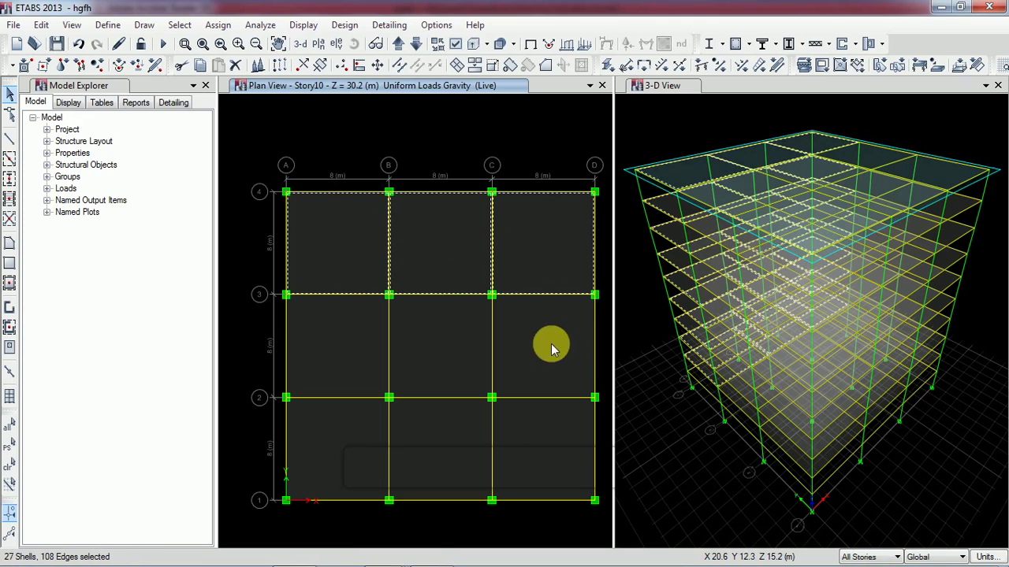
click(450, 349)
click(335, 337)
click(333, 465)
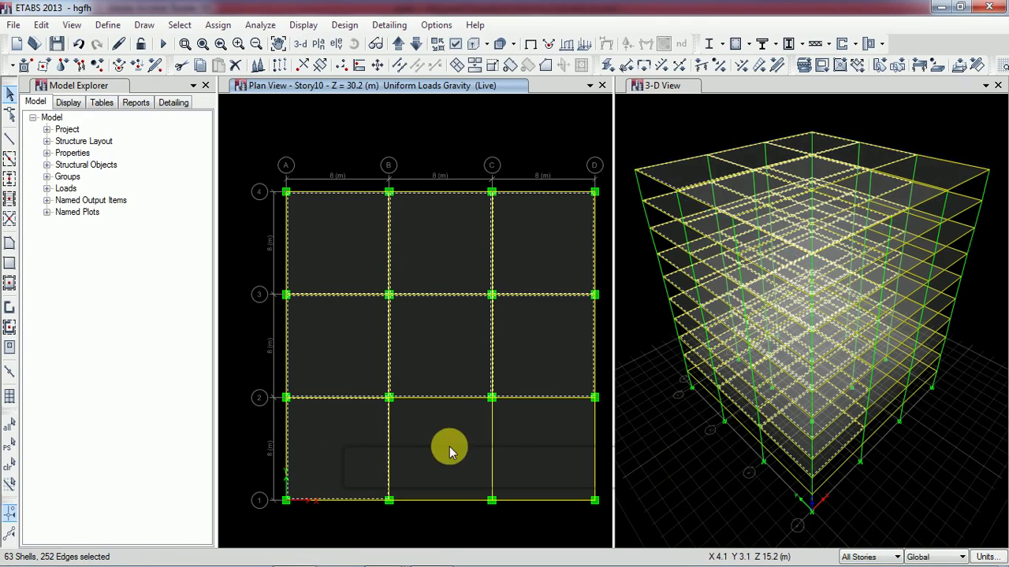
click(449, 446)
click(536, 455)
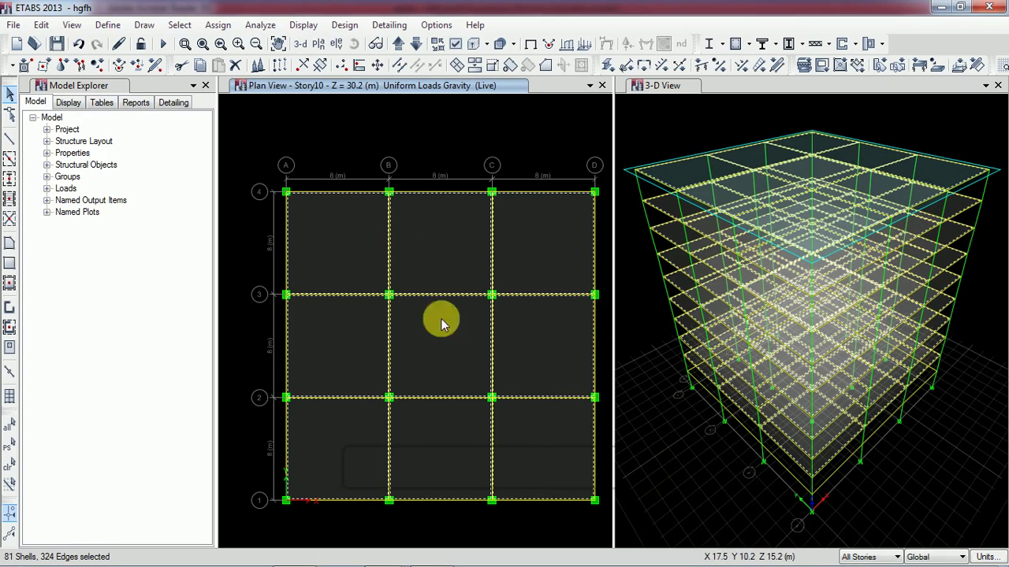
Step: Assign a uniform shell load of 3 kN/m² to the selected slabs under the Live load pattern, with Gravity direction
click(216, 26)
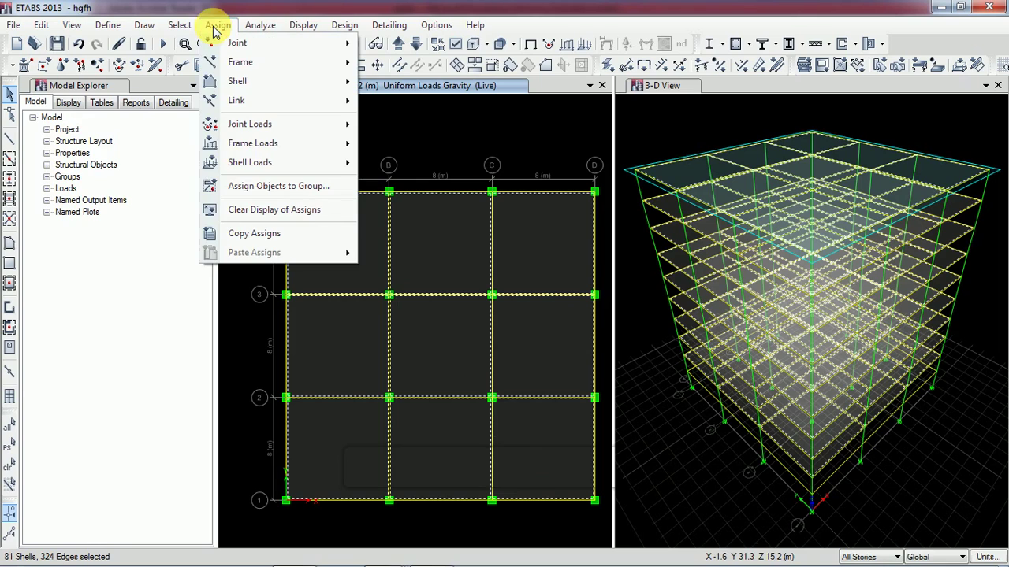
mouse_move(255, 164)
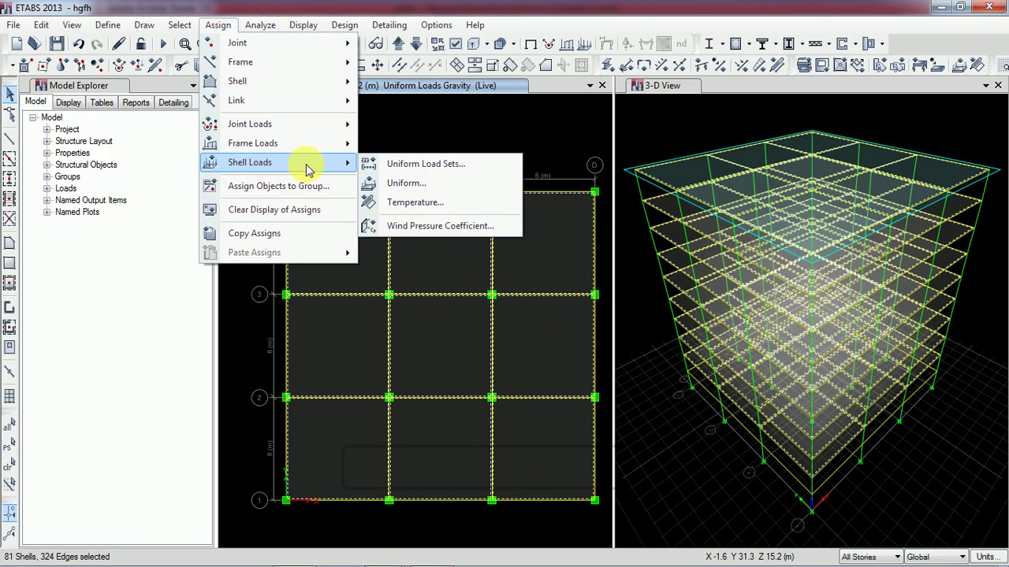
click(413, 186)
click(513, 234)
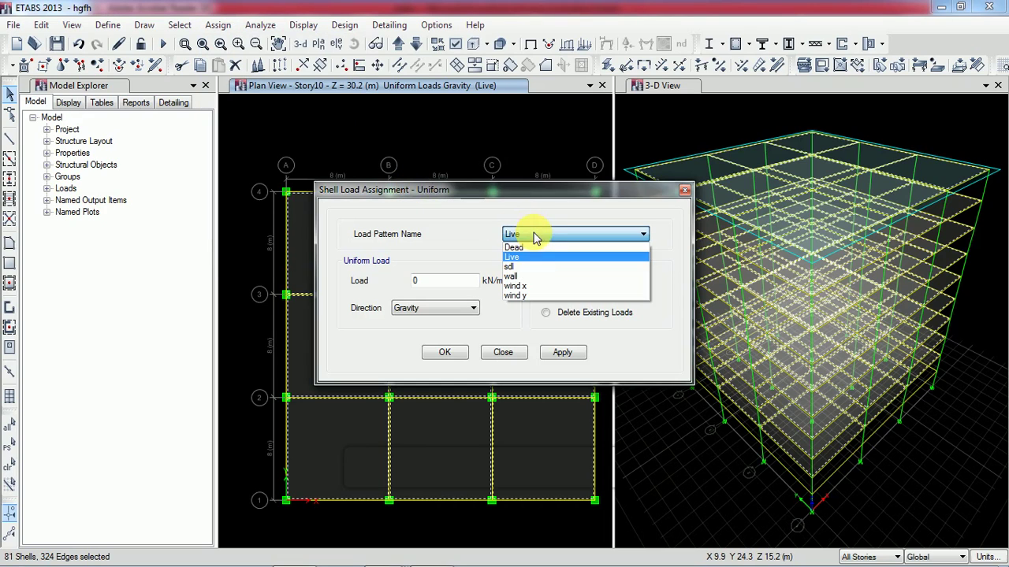
click(533, 260)
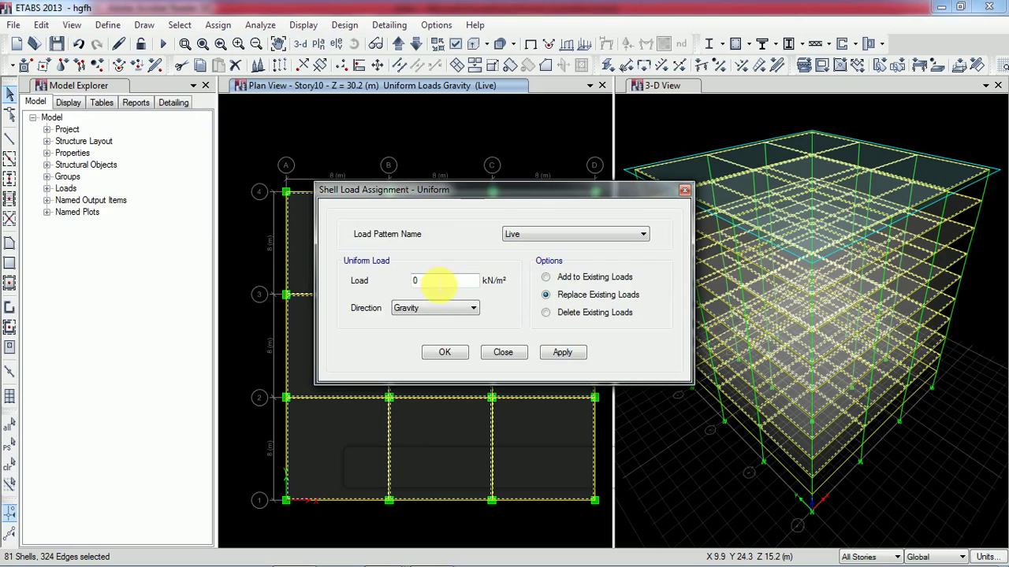
double_click(415, 281)
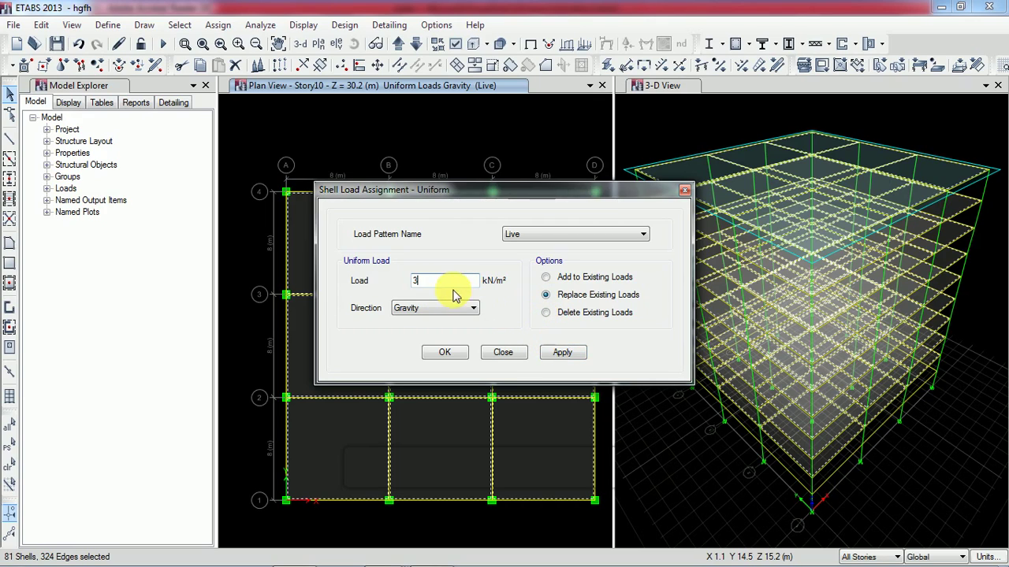
click(562, 352)
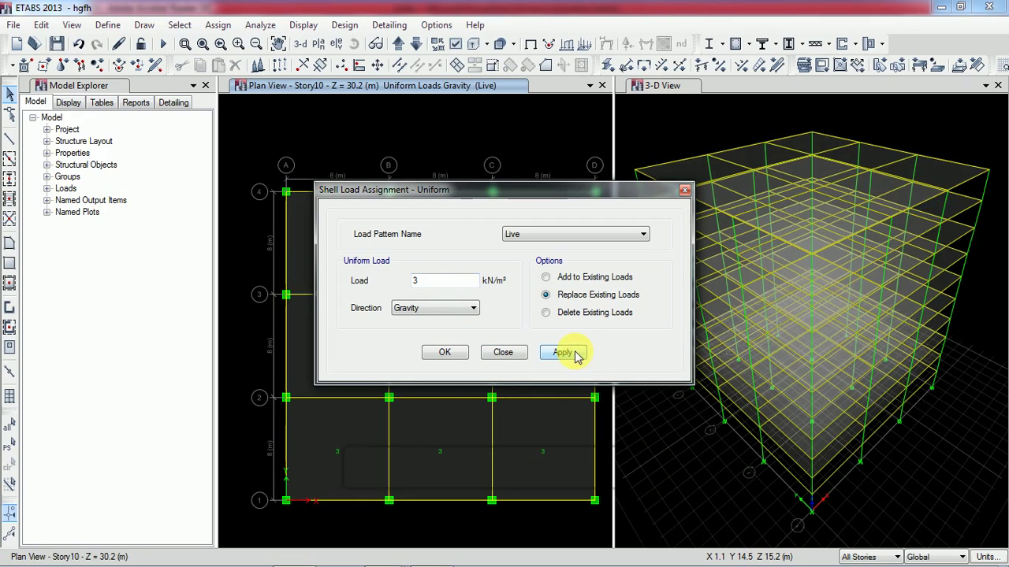
click(462, 353)
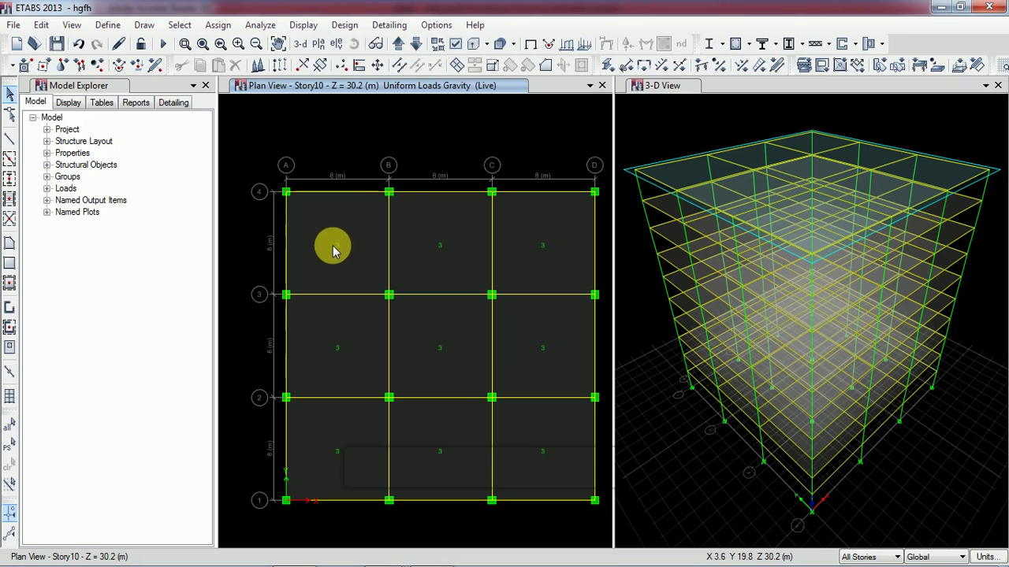
scroll(355, 252, up, 3)
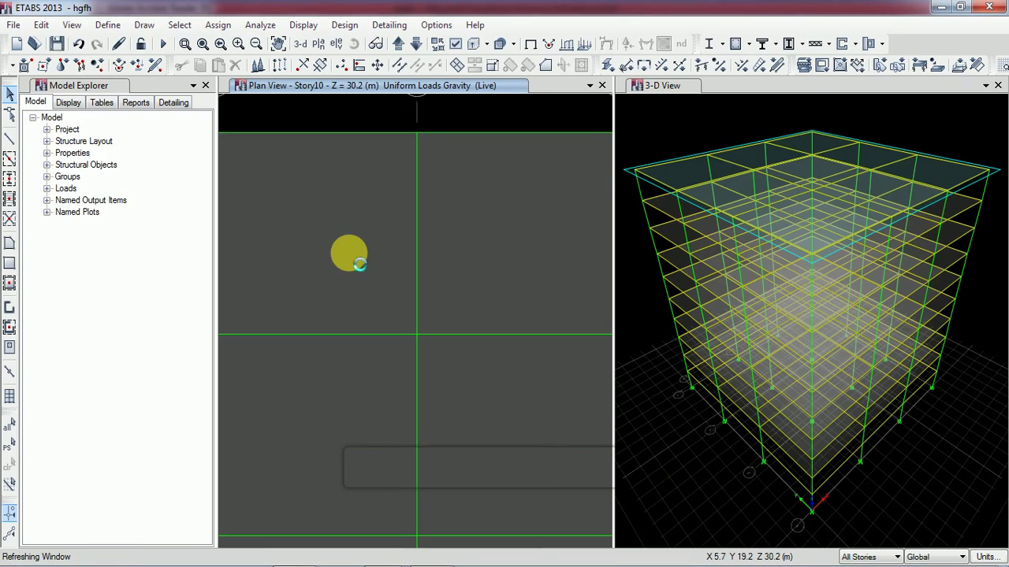
scroll(316, 244, down, 3)
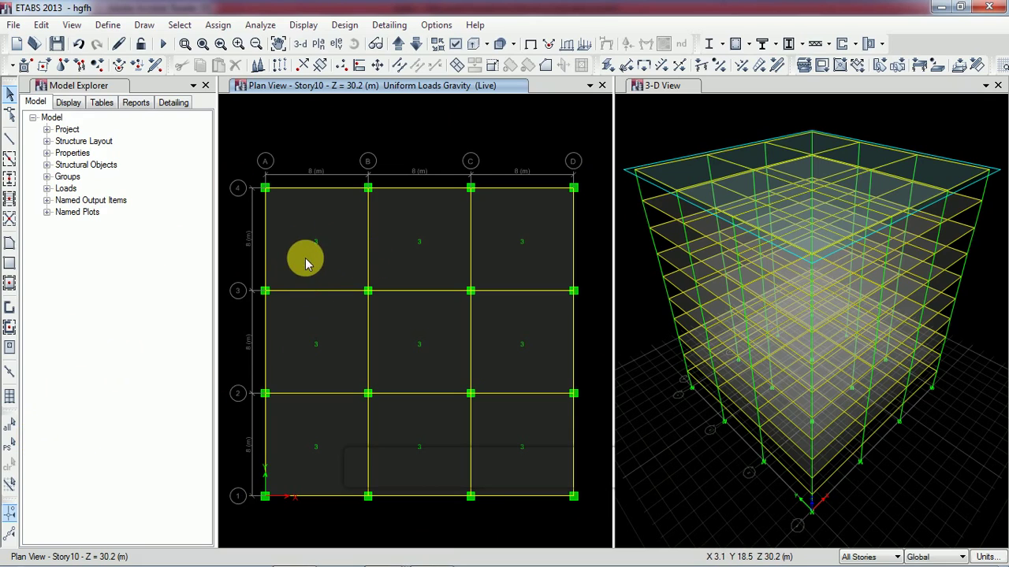
Step: Reselect the previously selected slabs and assign them a uniform shell load of 1.5 kN/m² under the sdl load pattern
click(11, 455)
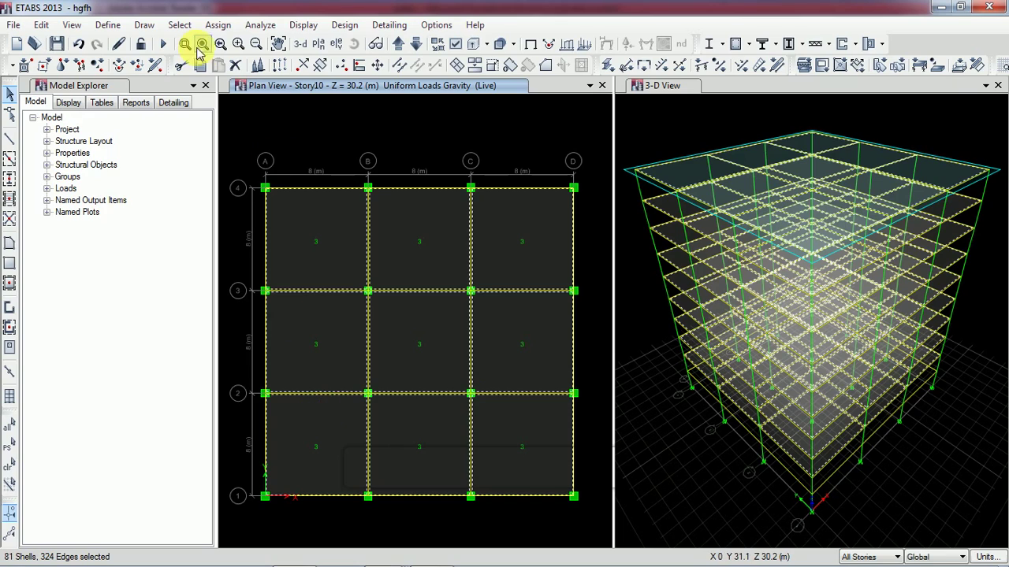
click(218, 26)
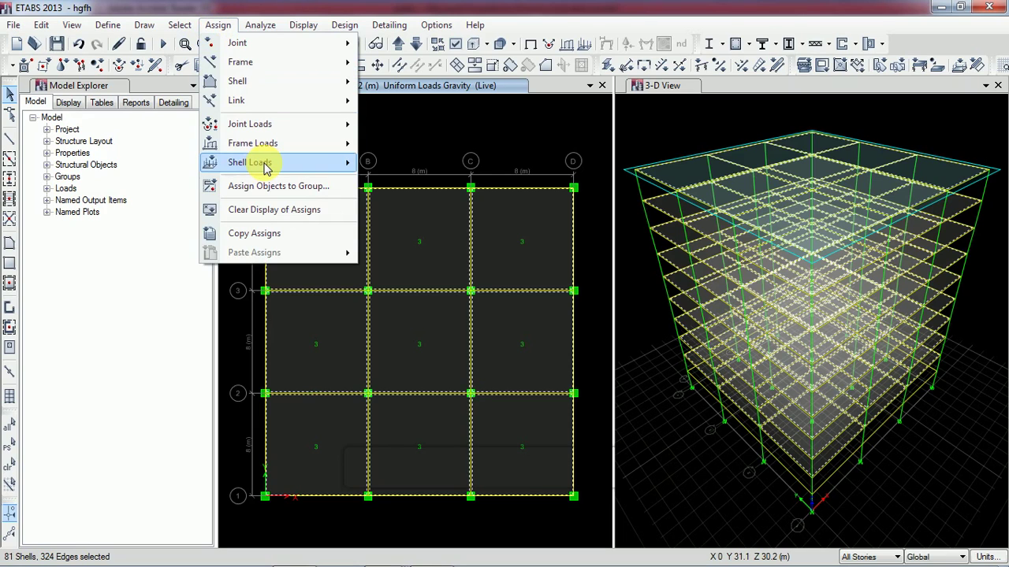
mouse_move(265, 165)
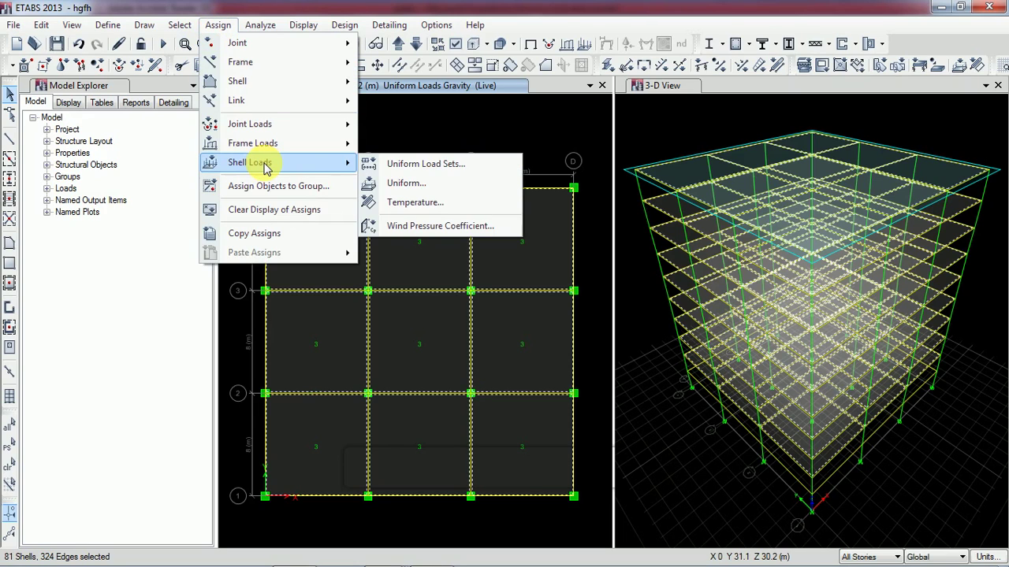
click(406, 183)
click(539, 234)
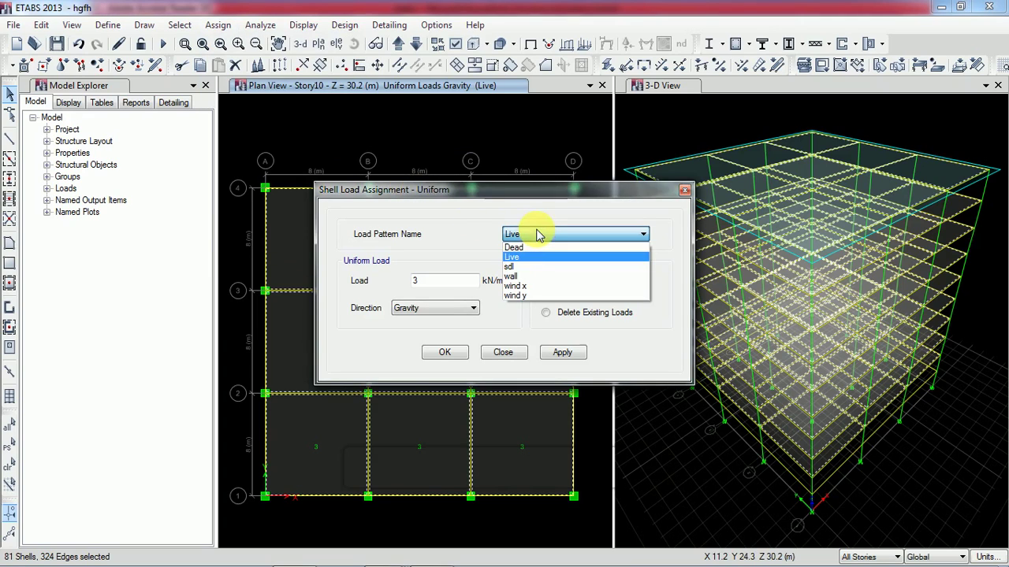
click(524, 272)
double_click(442, 281)
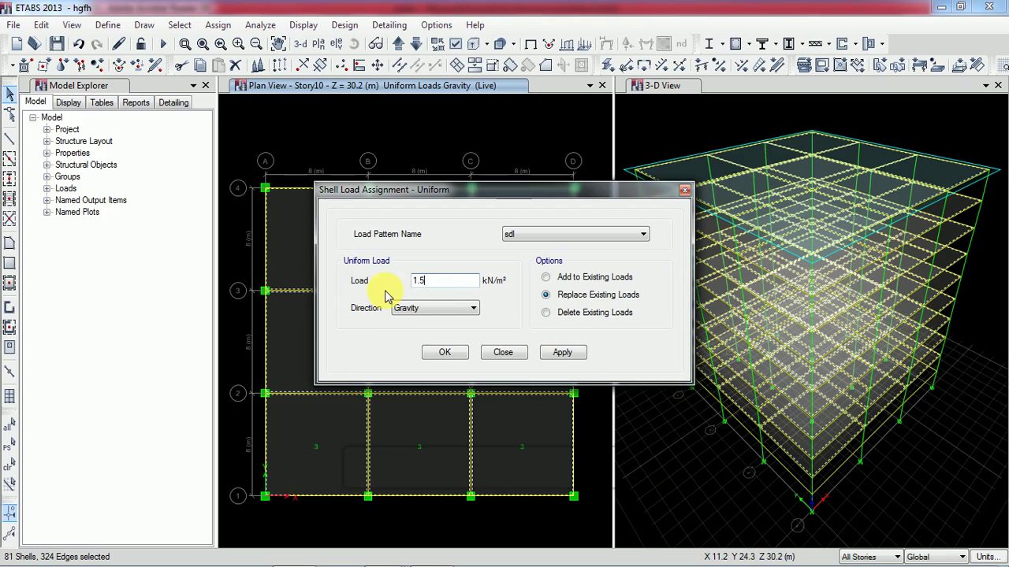
click(563, 353)
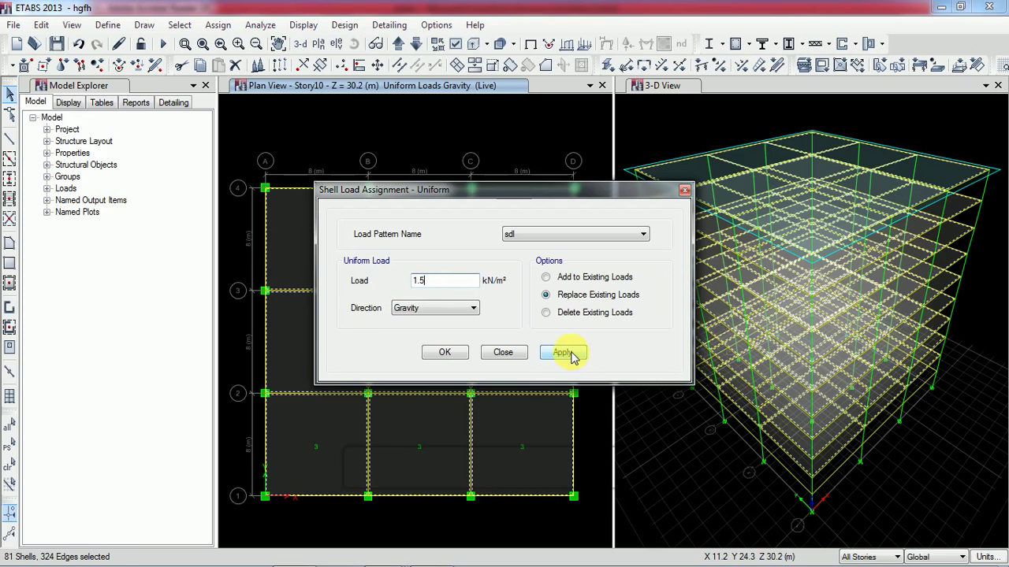
click(445, 354)
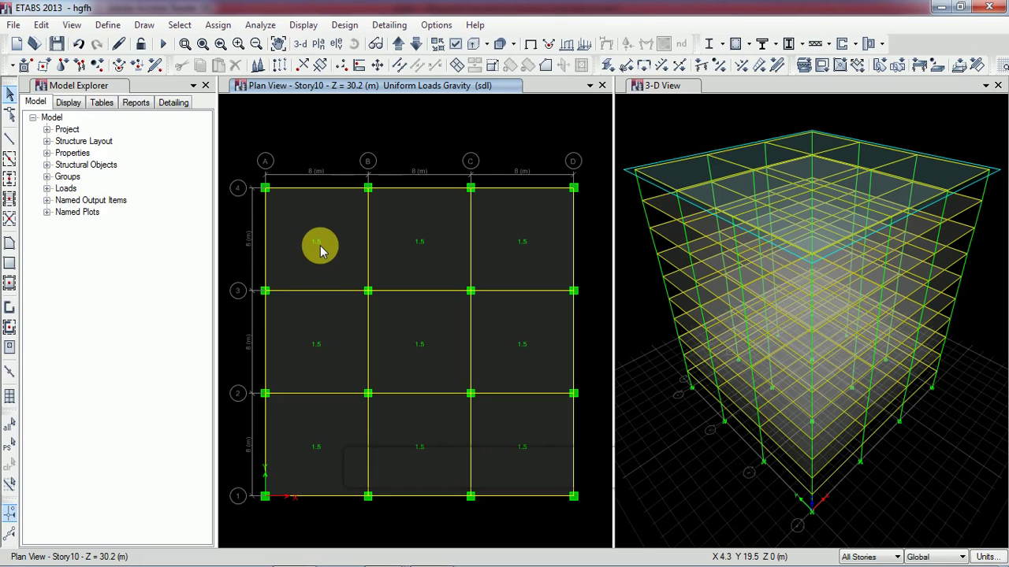
Step: Examine the geometry, assignments and loads of the Story10 slab panel between grids A–B and 3–4
click(320, 251)
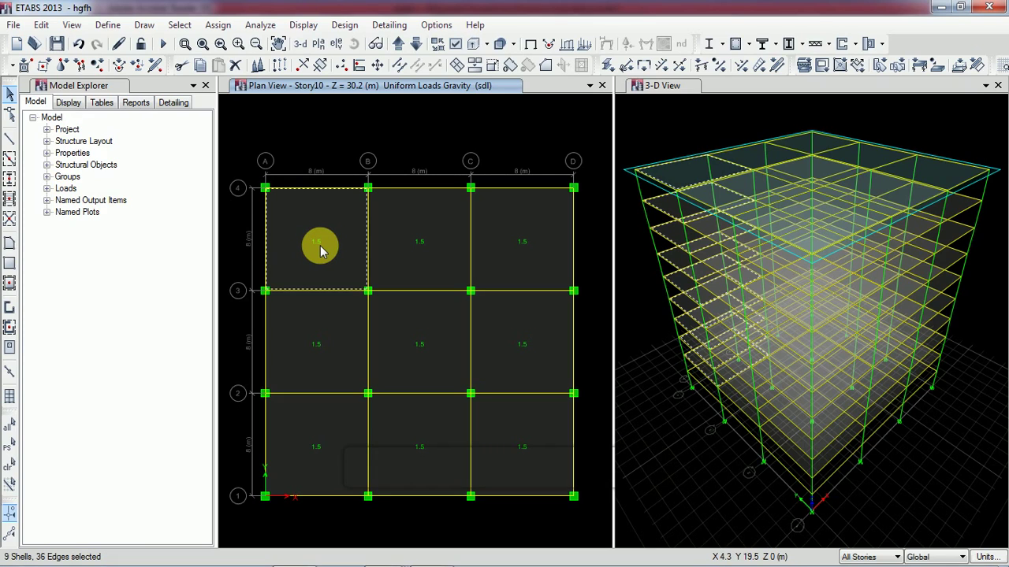
right_click(320, 250)
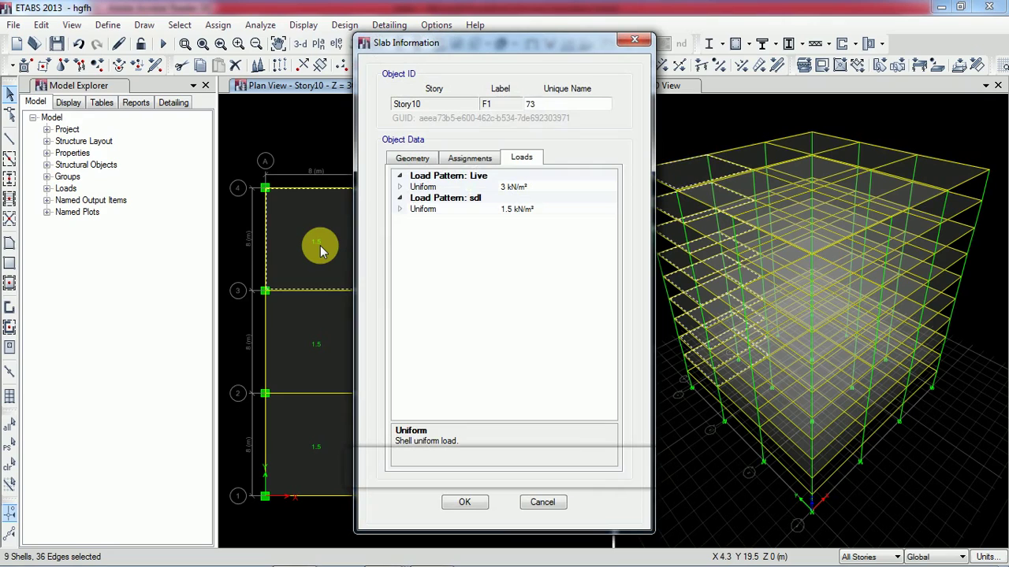
click(409, 158)
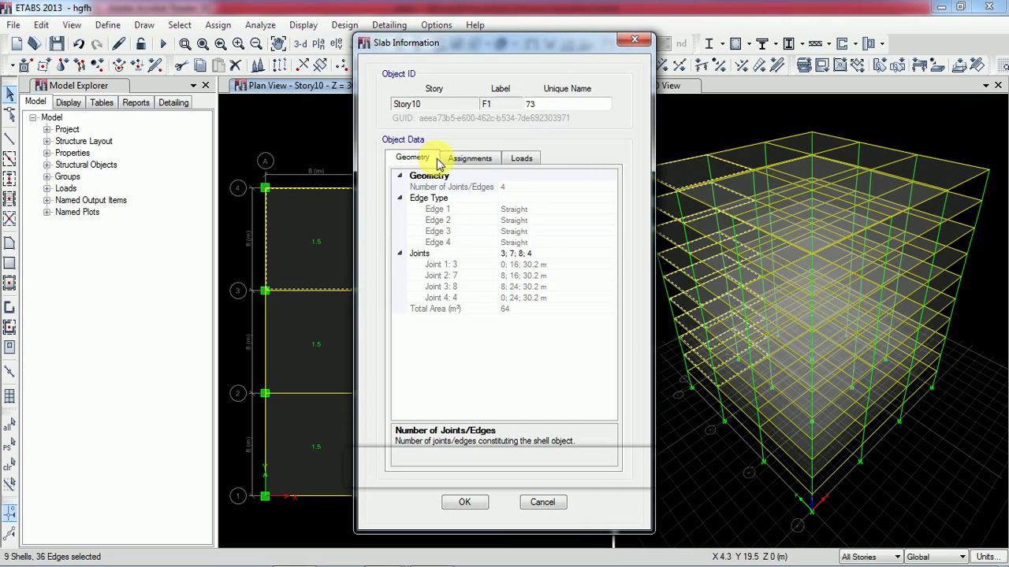
click(468, 160)
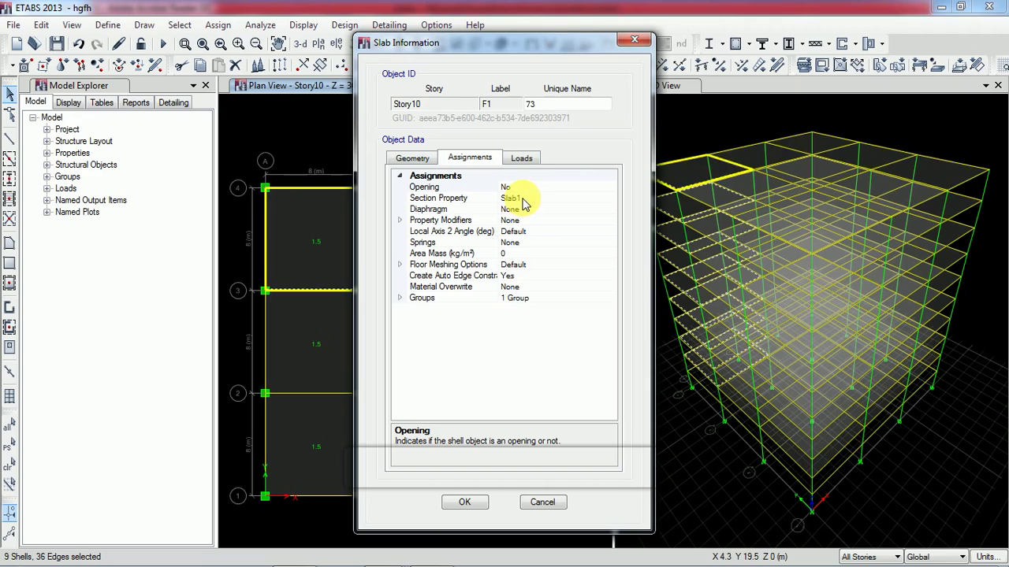
click(524, 159)
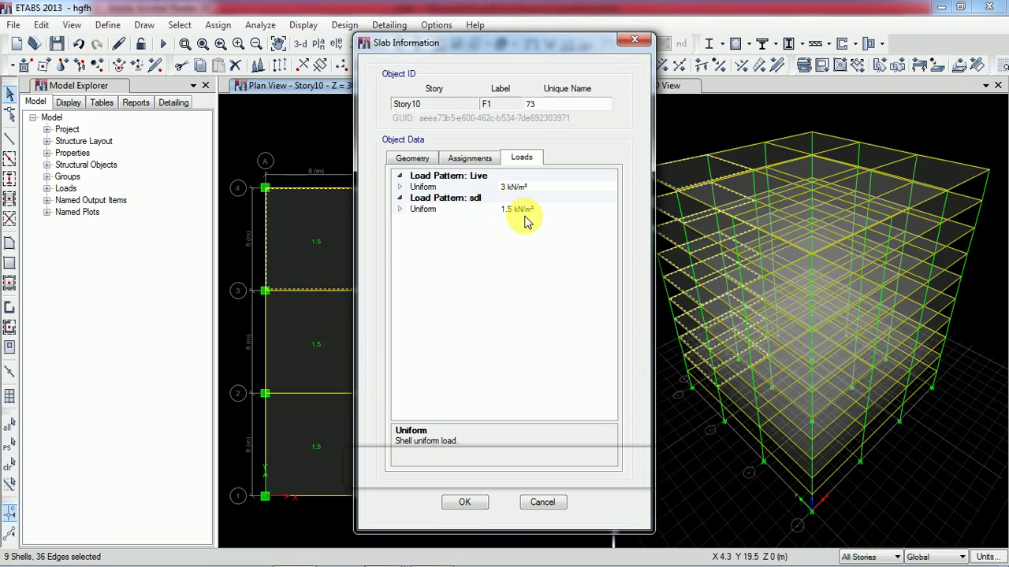
click(464, 502)
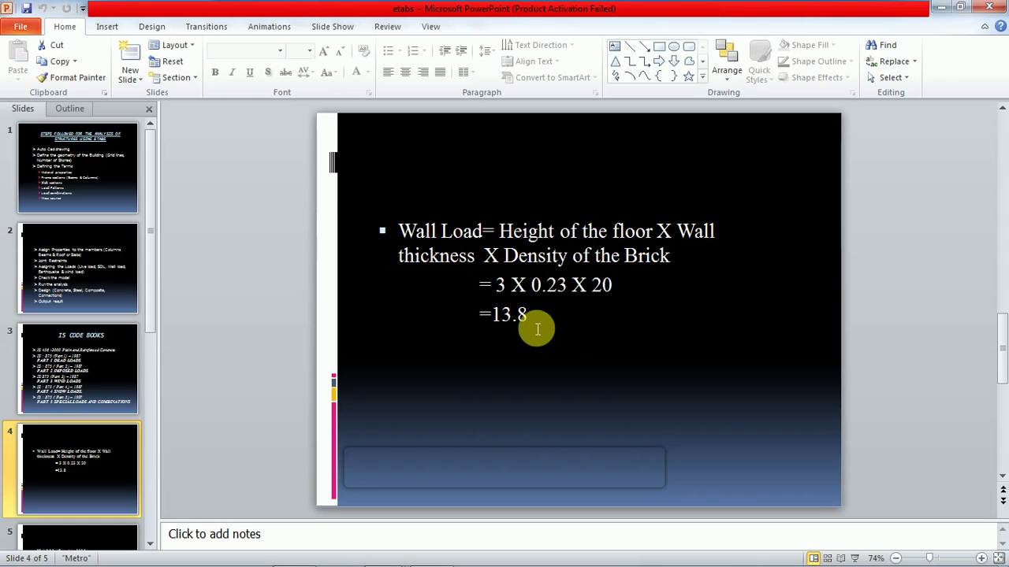
Step: Switch back to ETABS and select the beams along all grid lines of the plan view on all stories
key(alt+Tab)
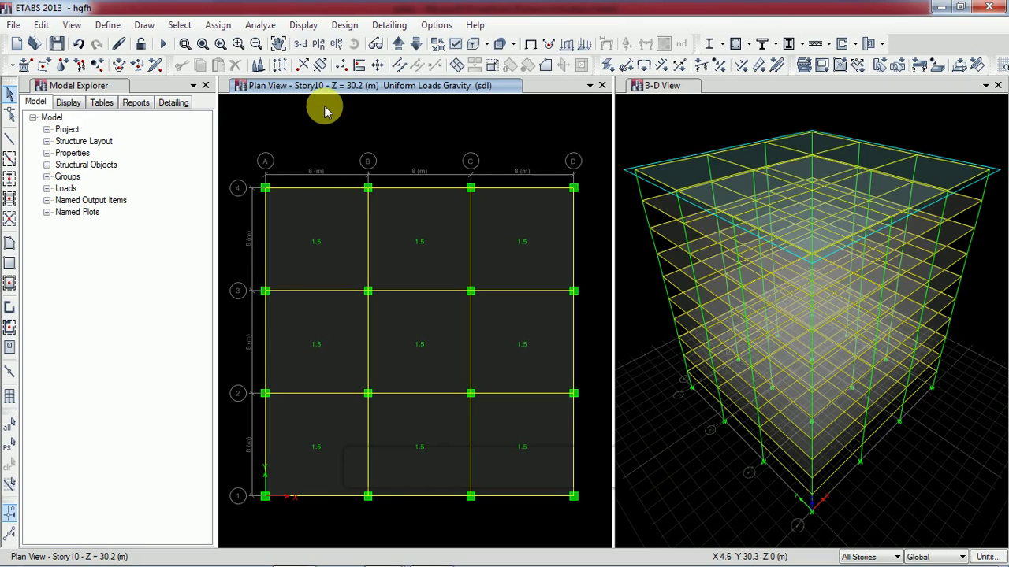
click(326, 187)
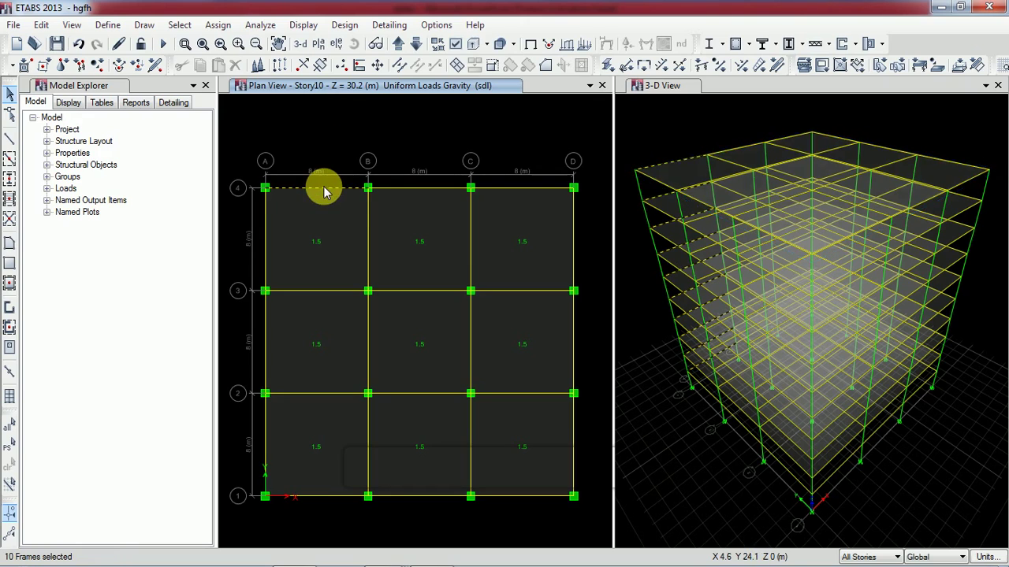
click(430, 188)
click(520, 189)
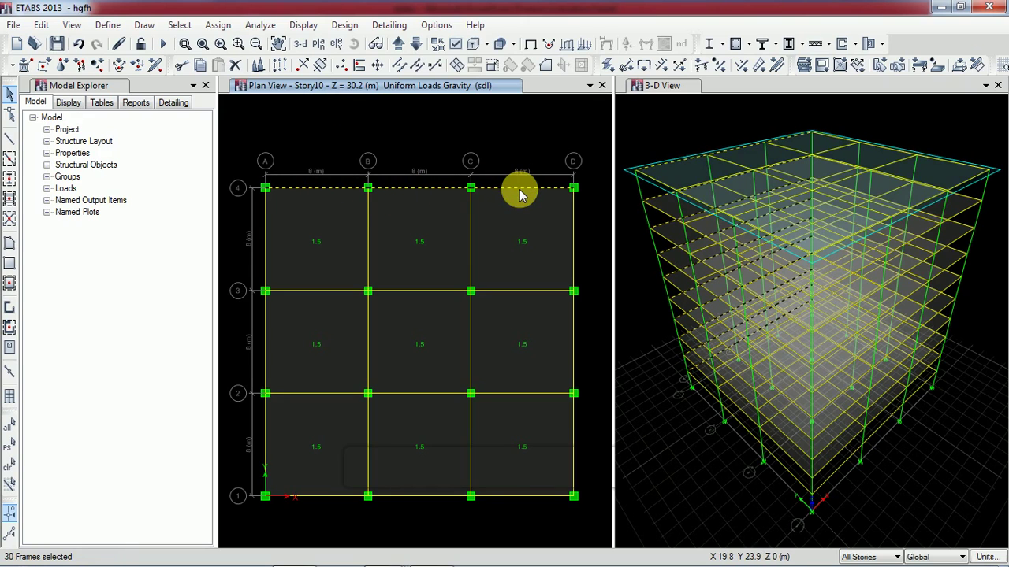
drag(520, 194, 349, 502)
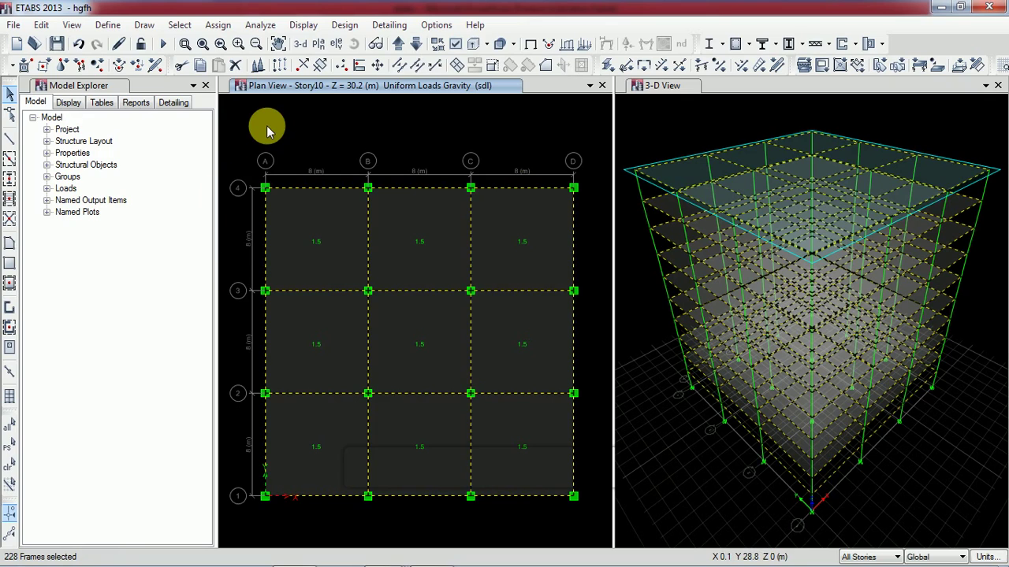
Step: Assign a uniform distributed frame load of 13.8 kN/m to the selected beams under the wall load pattern, with Gravity direction
click(219, 26)
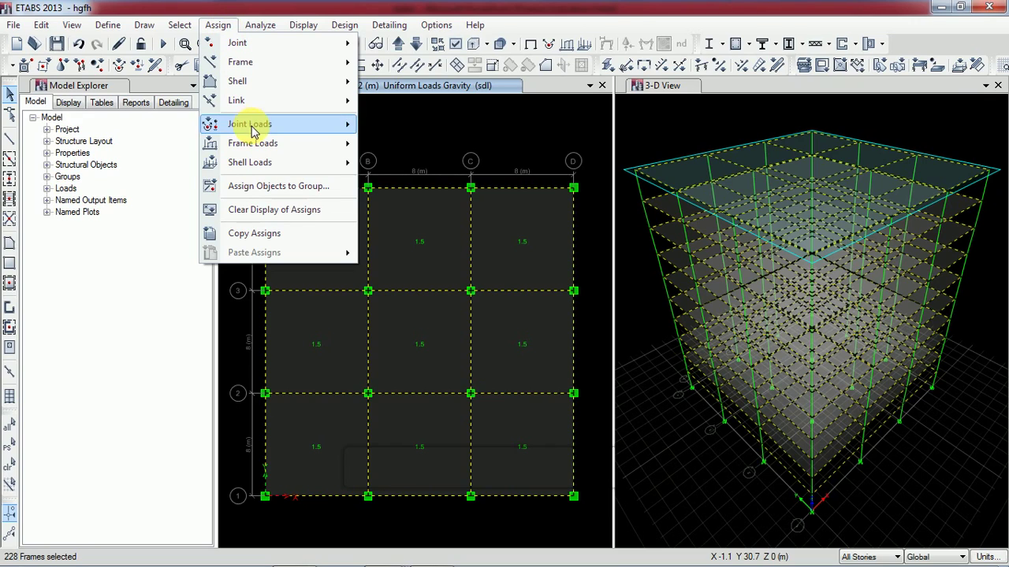
mouse_move(263, 148)
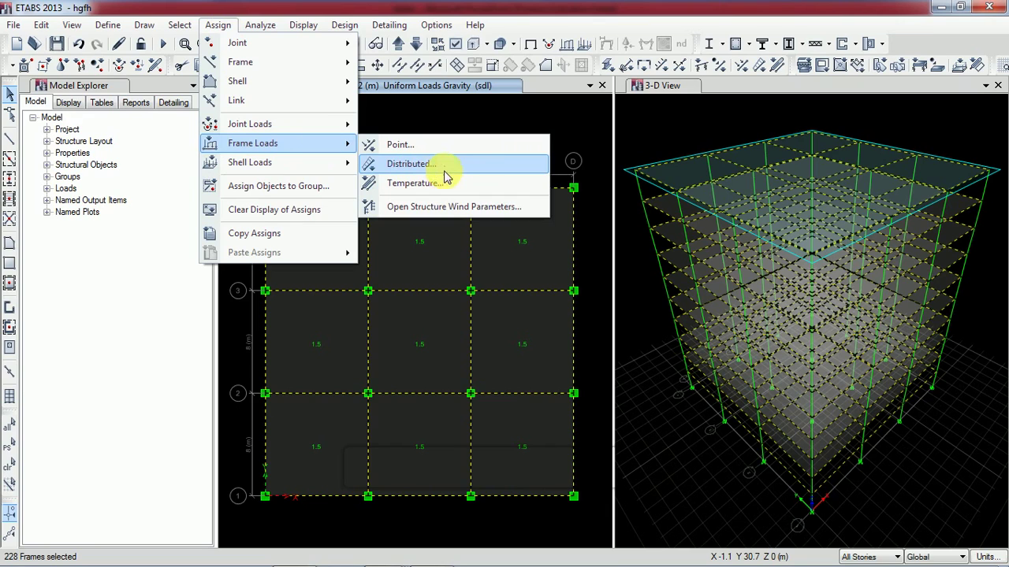
click(473, 165)
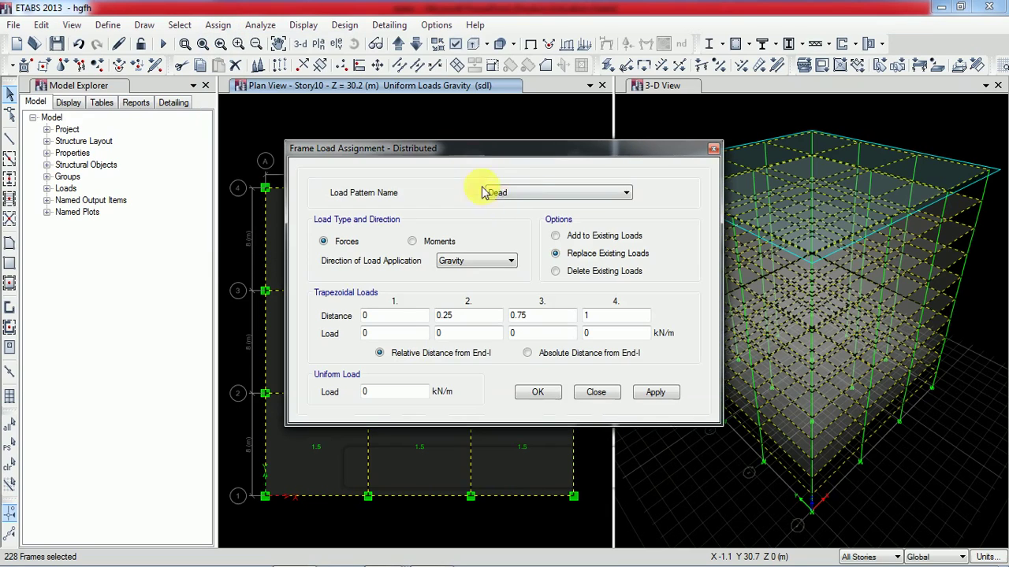
click(526, 193)
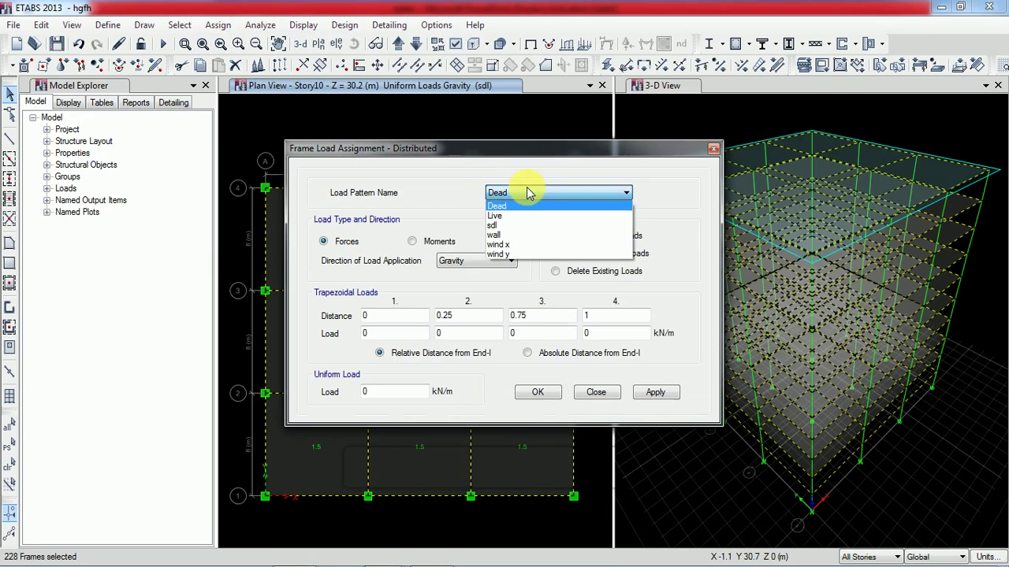
click(524, 237)
click(391, 396)
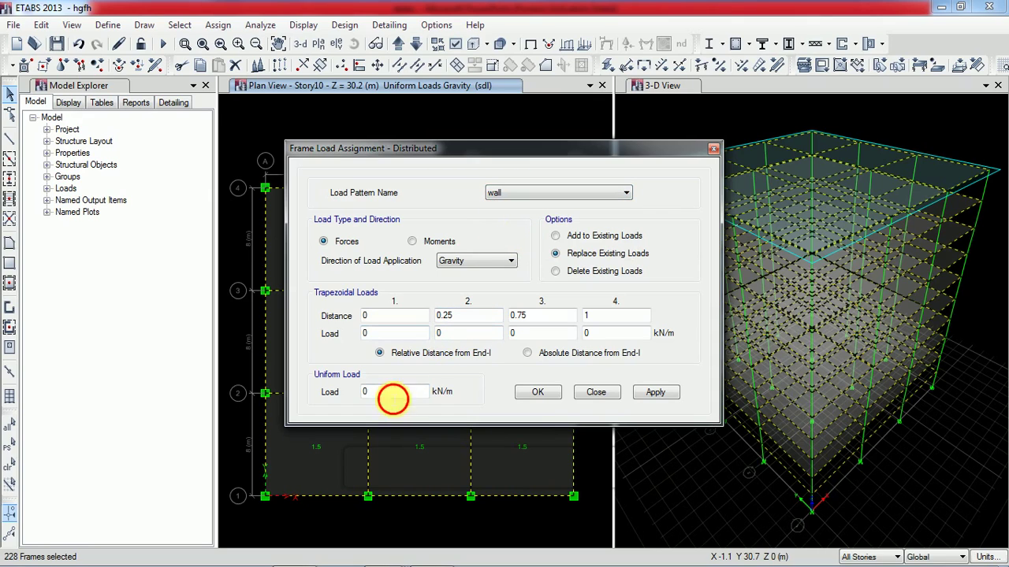
text(13)
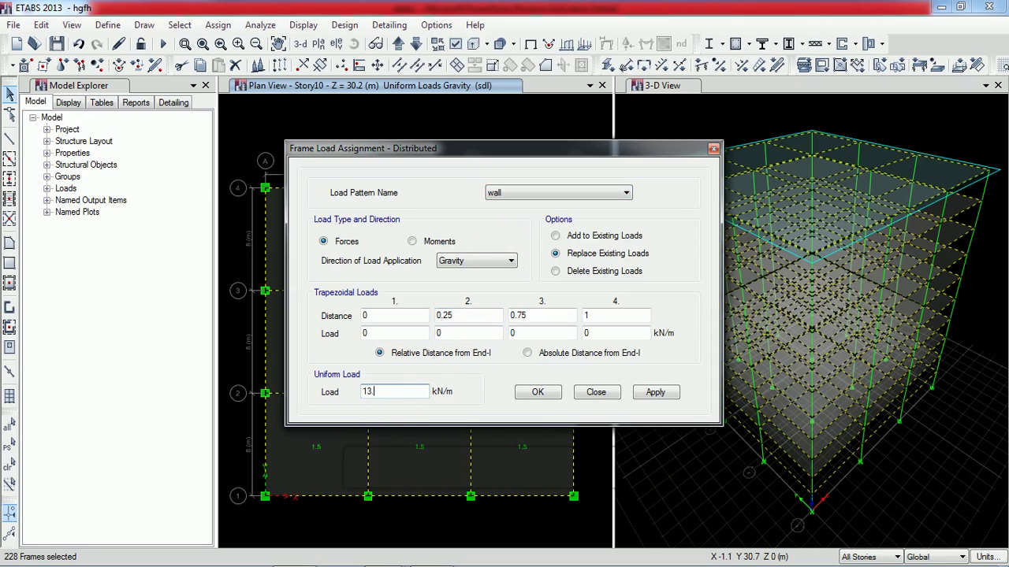
text(.8)
click(655, 393)
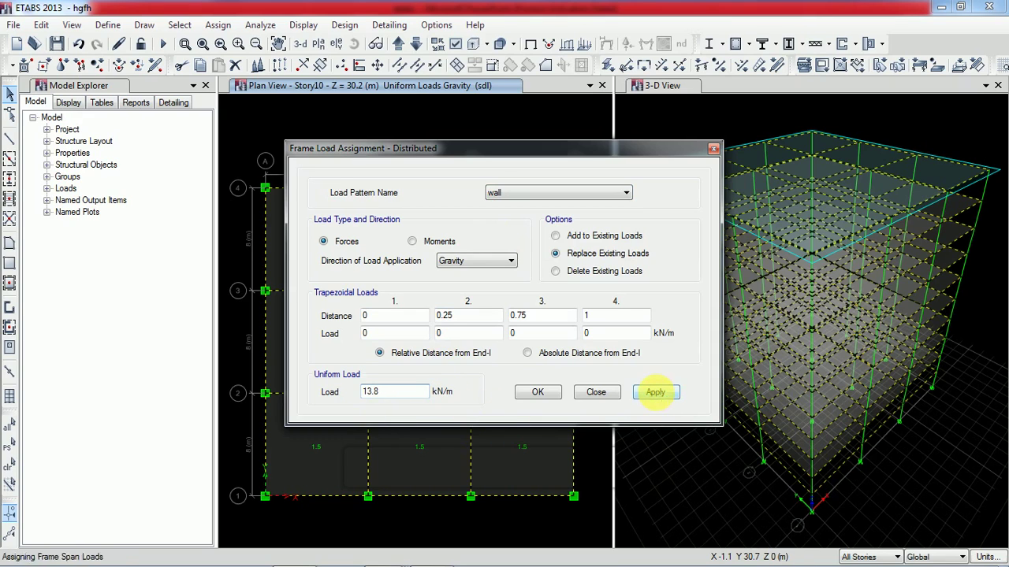
click(539, 392)
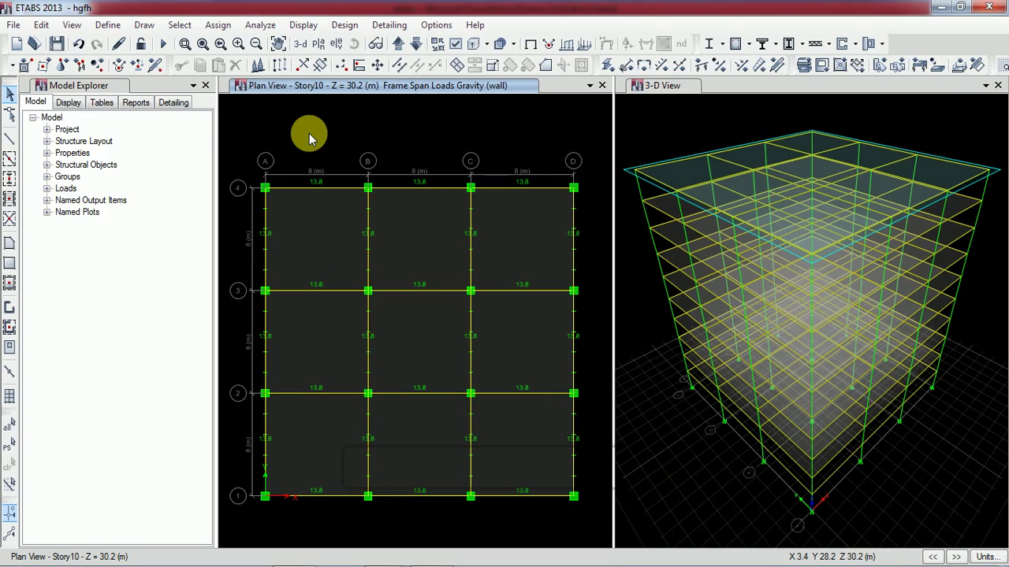
Step: Open the Indian IS875:1987 lateral load settings of the wind x load pattern for modification
click(110, 27)
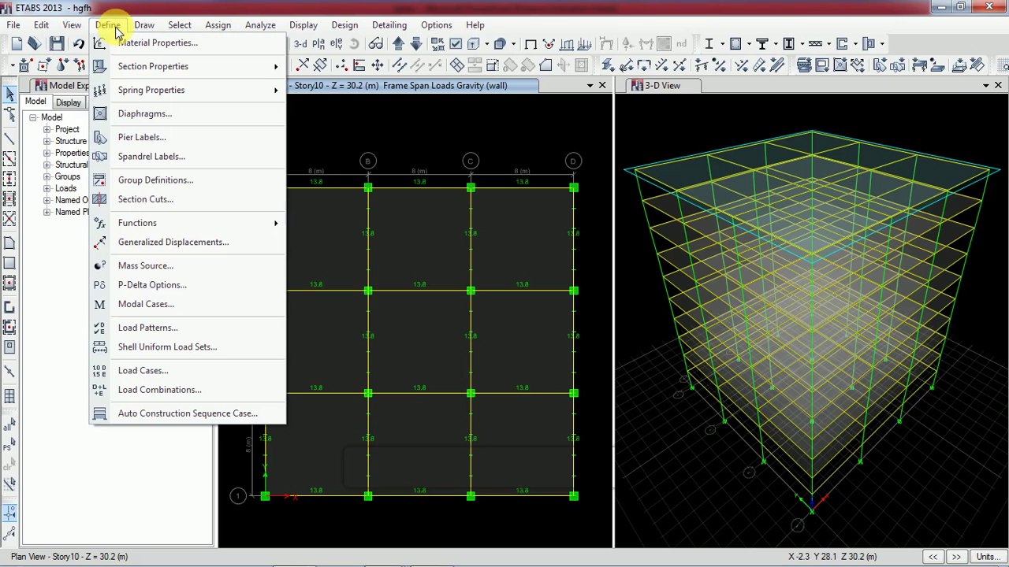
click(204, 331)
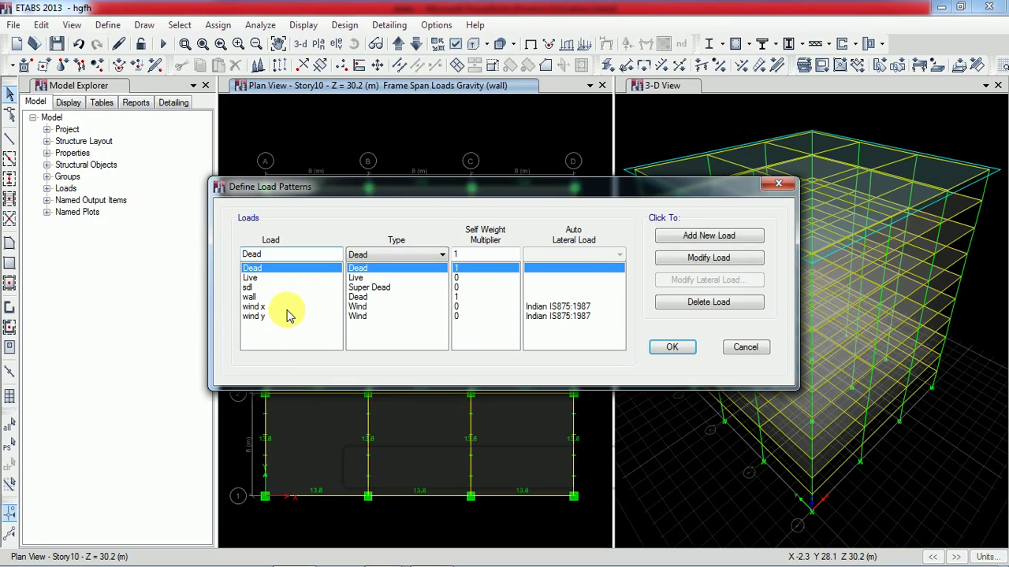
click(287, 306)
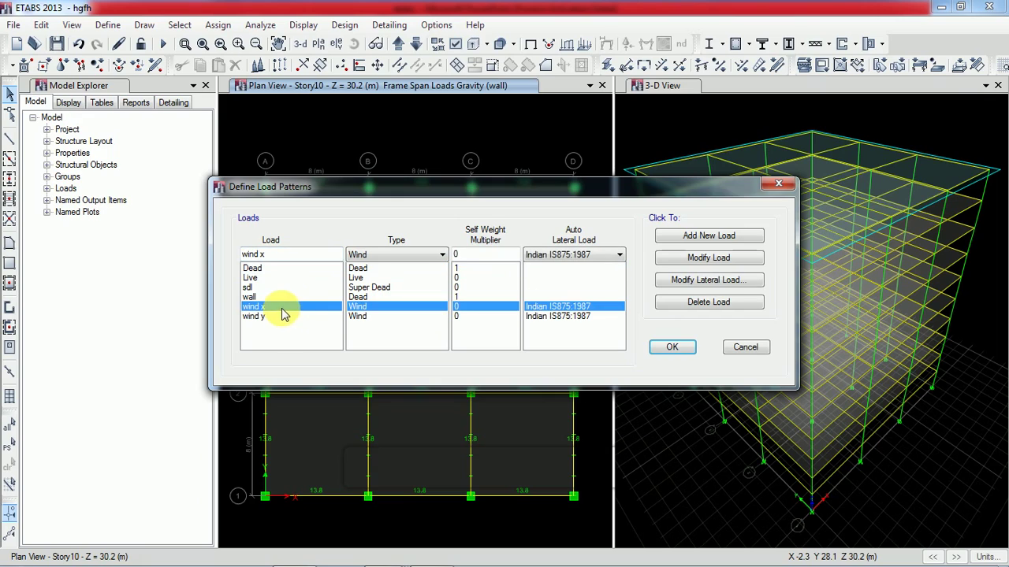
click(755, 286)
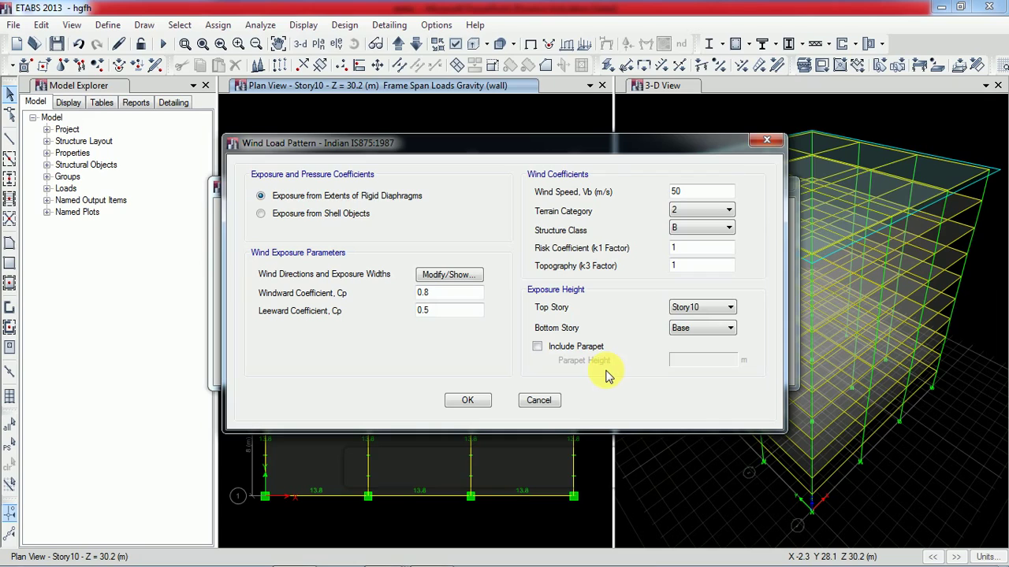
Step: Switch to Acrobat Reader and examine the basic wind speeds for cities in Appendix A of 875_3.pdf
key(alt+Tab)
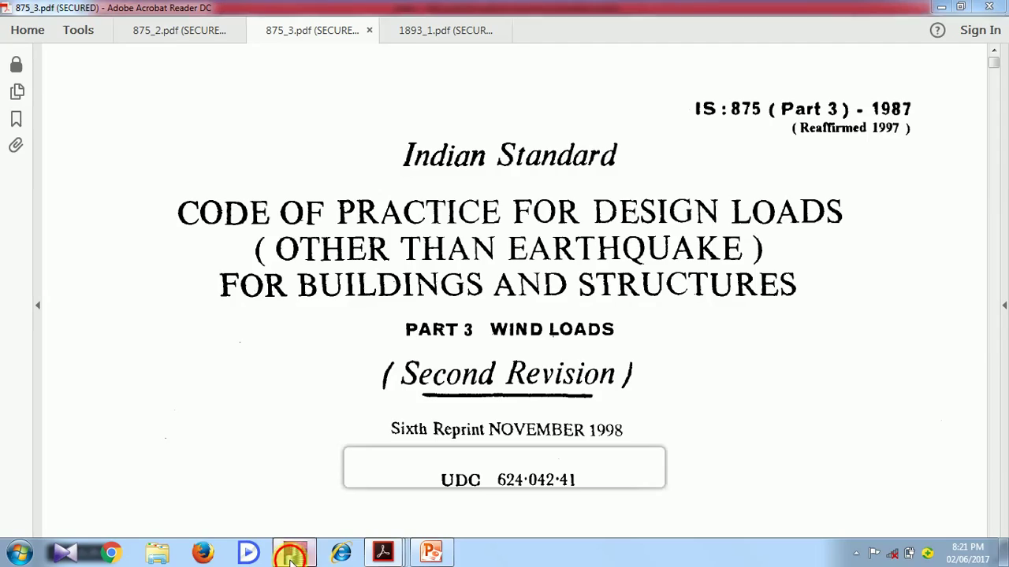
click(294, 553)
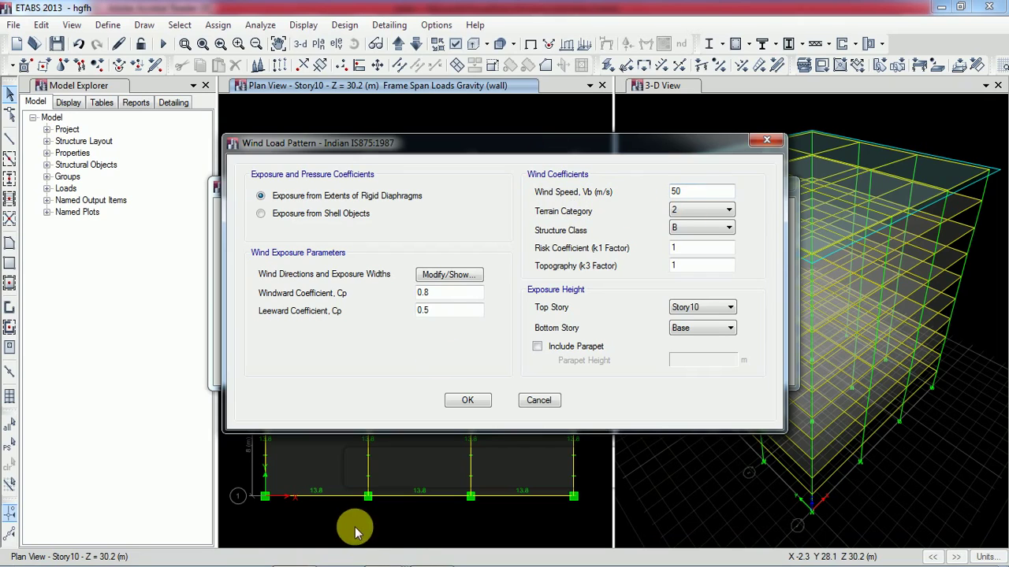
mouse_move(383, 547)
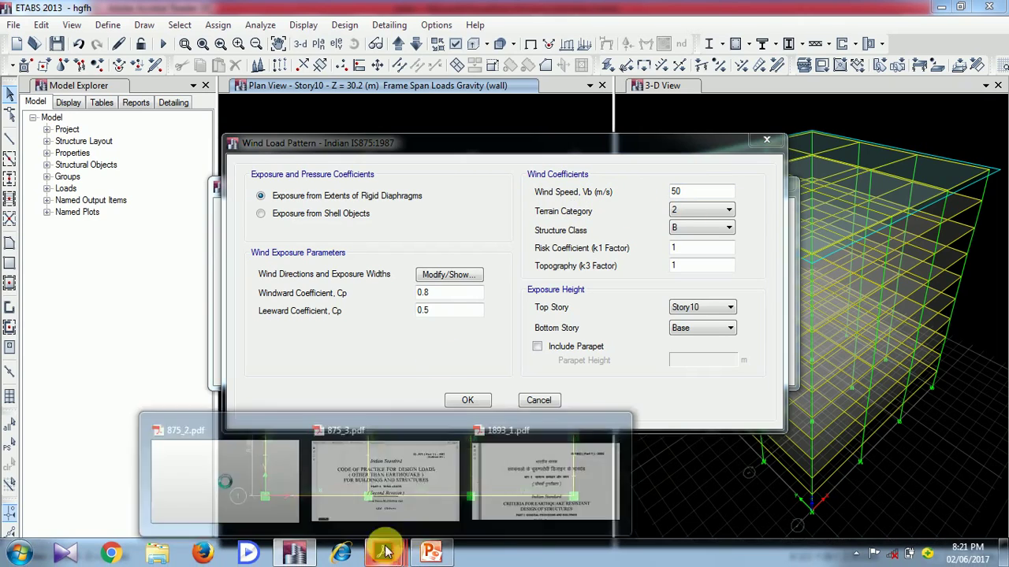
click(387, 500)
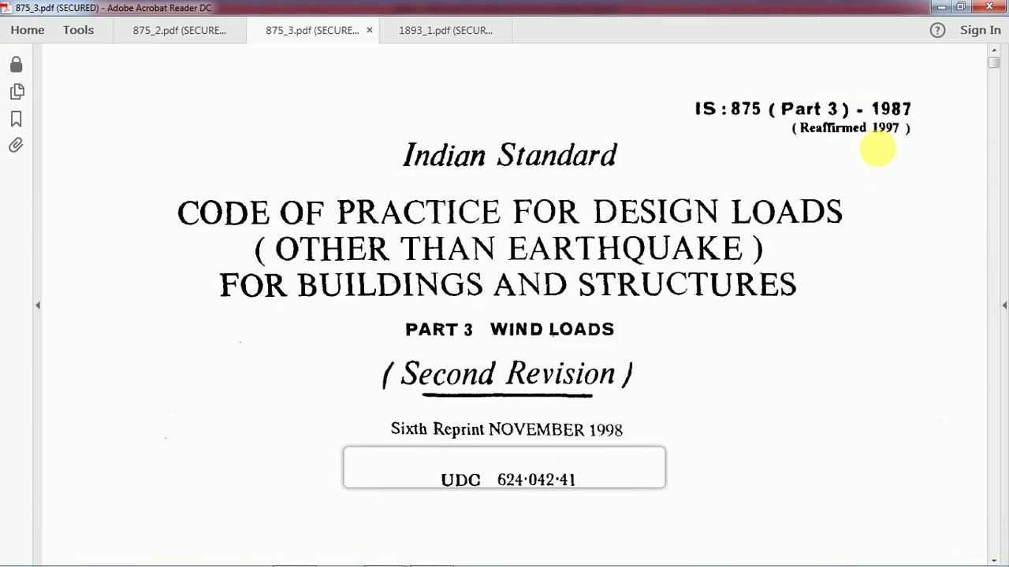
drag(995, 69, 982, 487)
scroll(982, 487, down, 2)
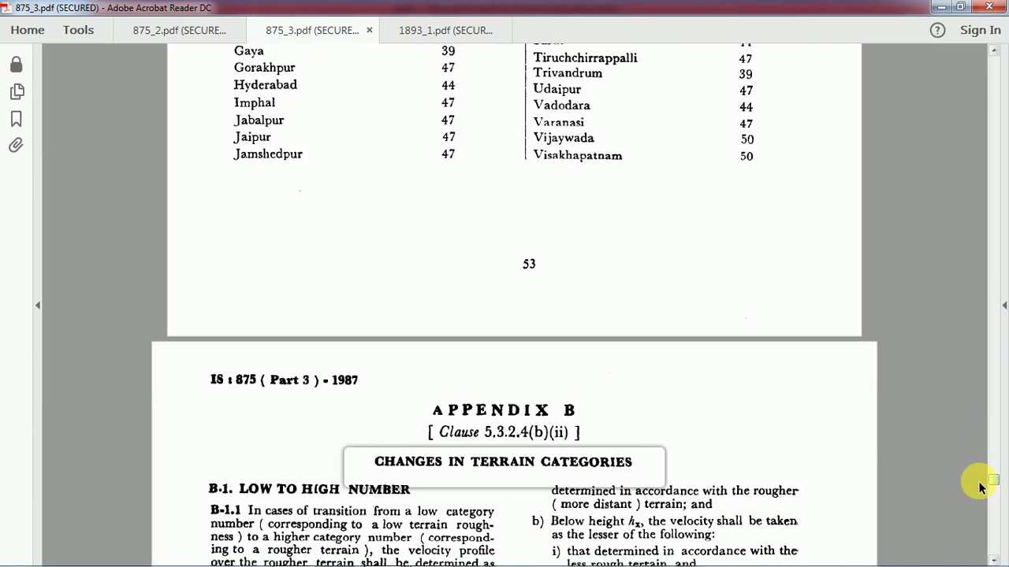
scroll(982, 487, up, 20)
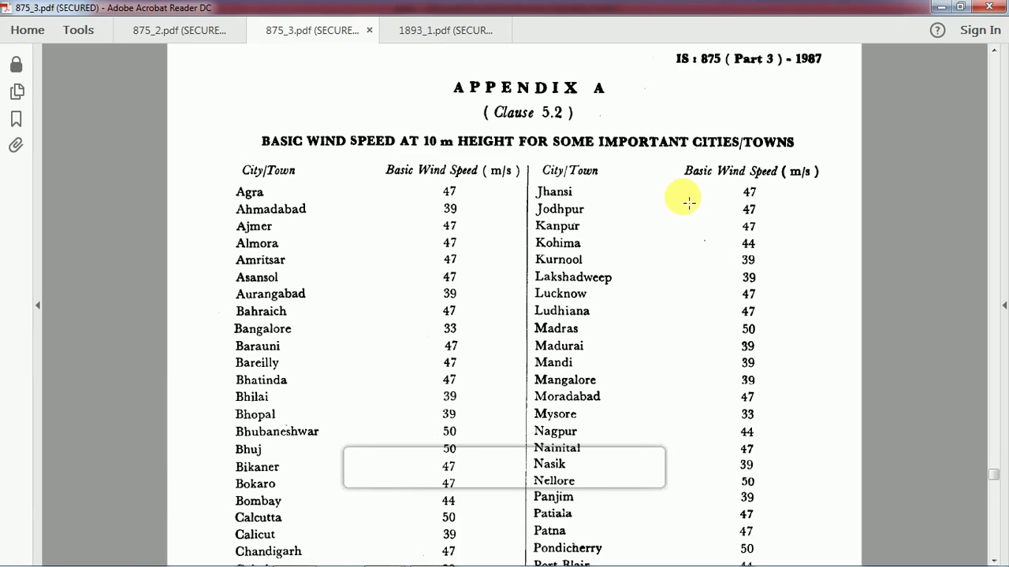
scroll(414, 173, down, 8)
scroll(415, 172, down, 5)
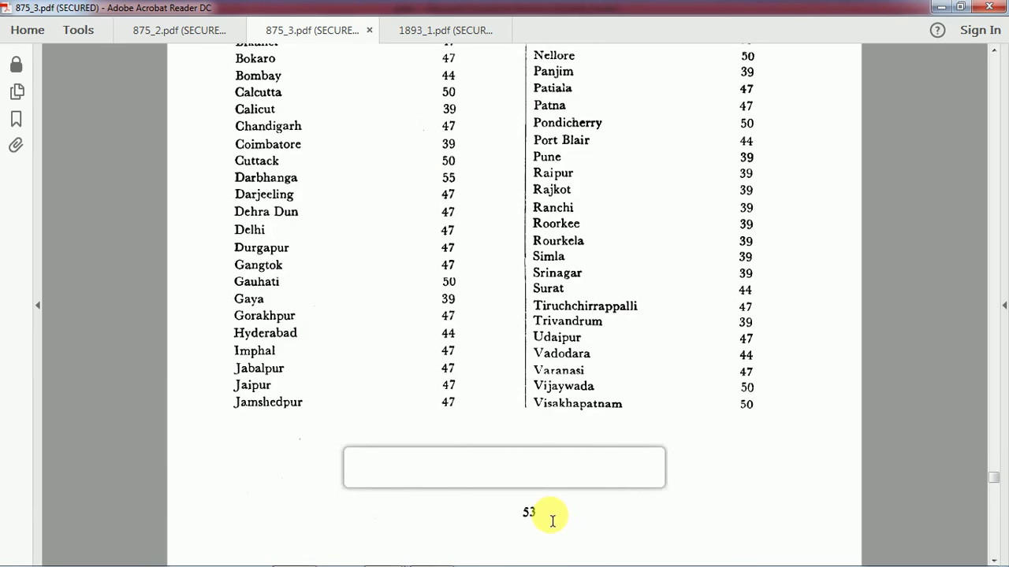
scroll(526, 432, up, 10)
scroll(524, 410, up, 2)
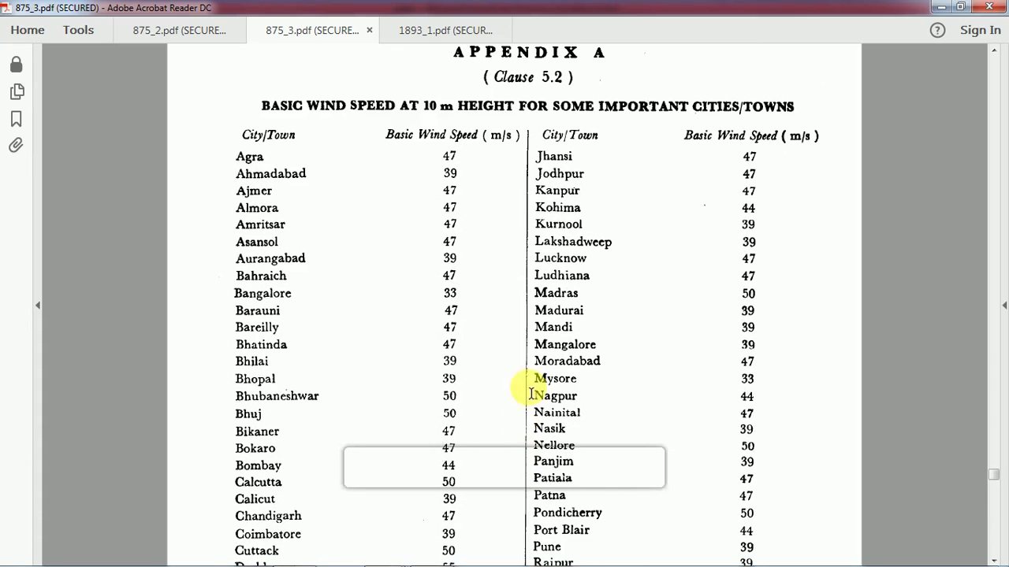
scroll(360, 189, down, 6)
scroll(362, 227, up, 8)
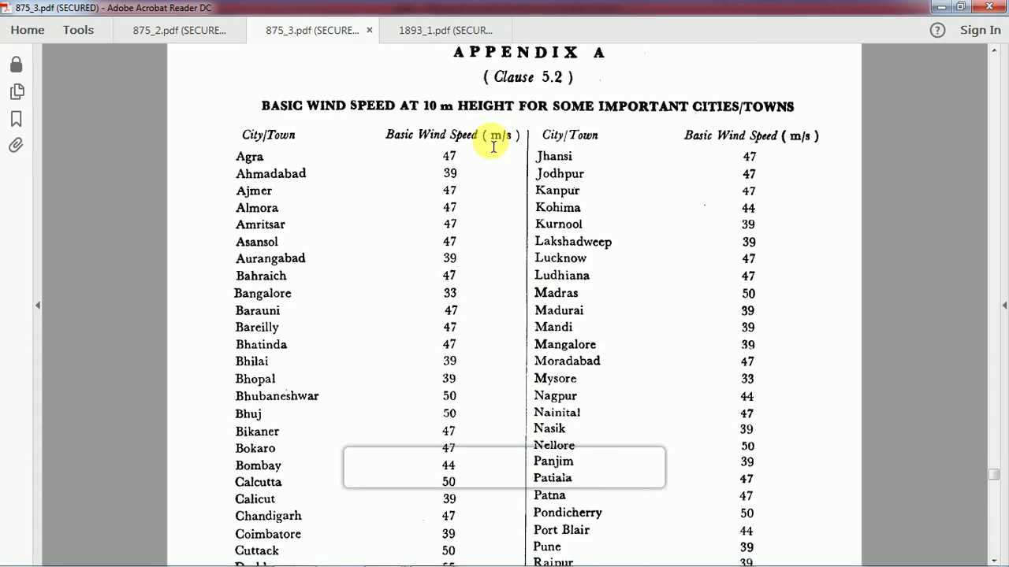
scroll(335, 316, down, 2)
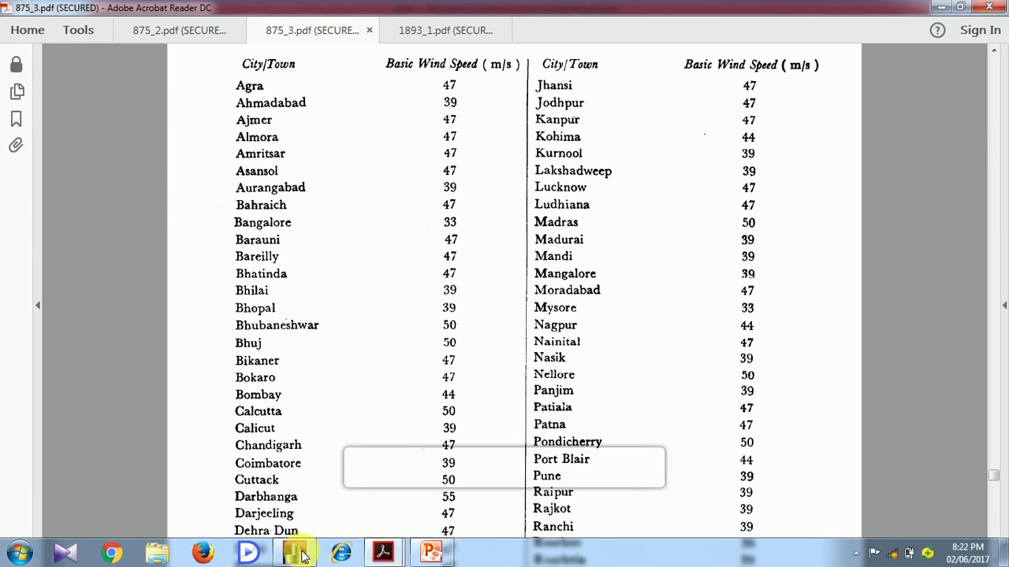
Step: Switch back to ETABS and set the wind speed Vb of the wind x pattern to 33 m/s
click(296, 553)
double_click(690, 192)
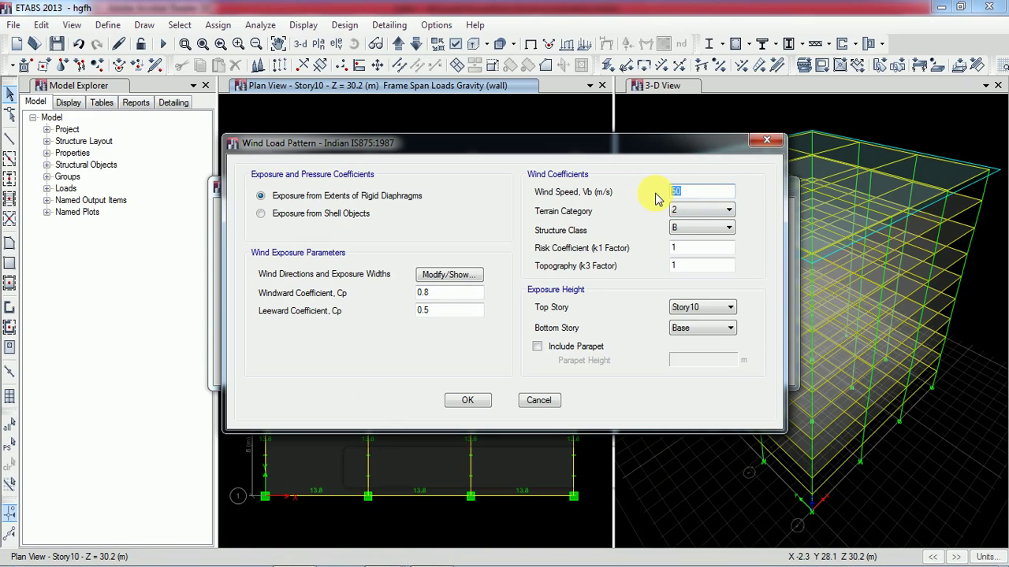
text(33)
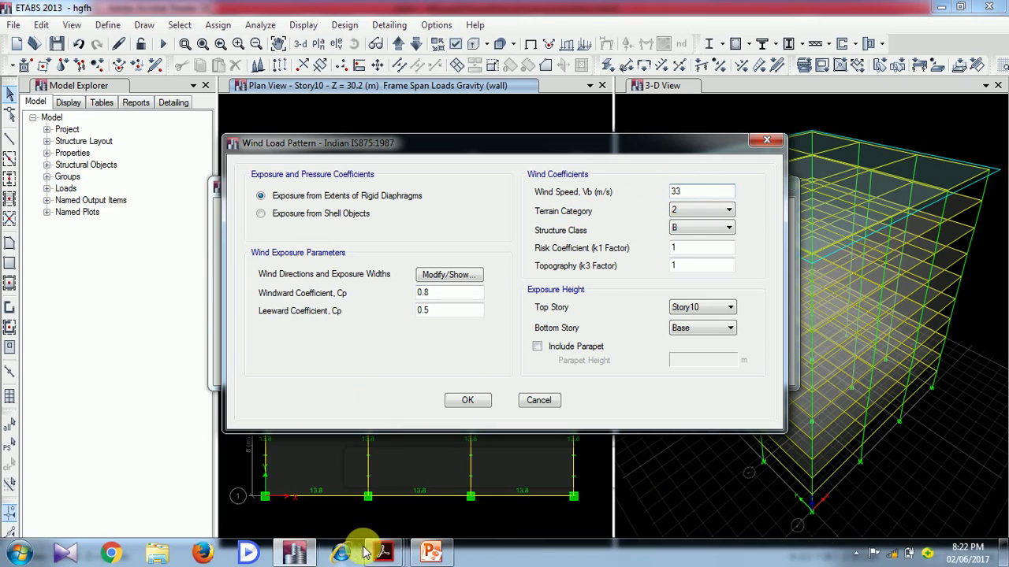
Step: Switch to 875_3.pdf in Acrobat Reader and read the definitions of terrain categories 1 to 4 under the design wind speed clause
mouse_move(383, 550)
click(399, 476)
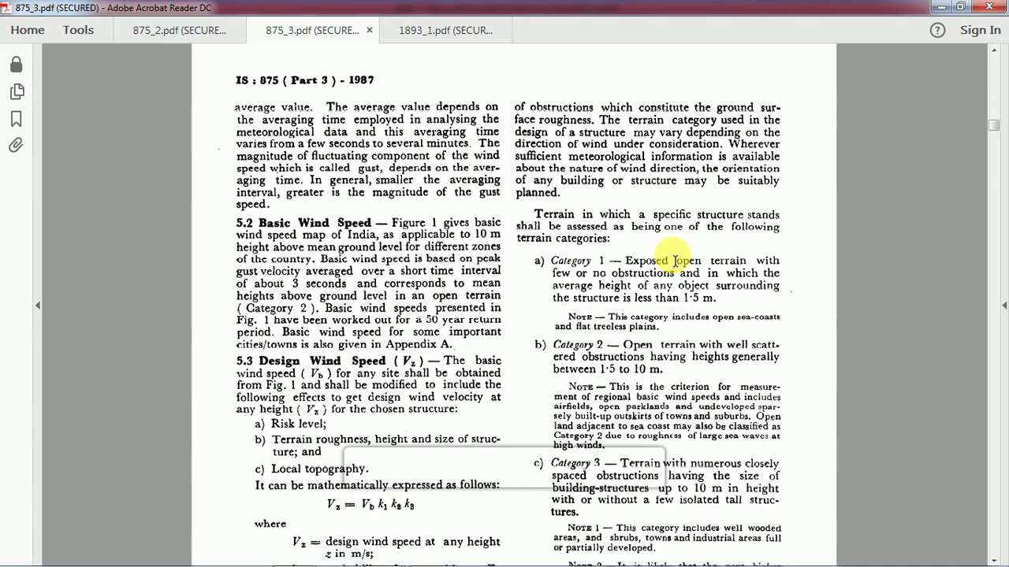
scroll(676, 260, down, 10)
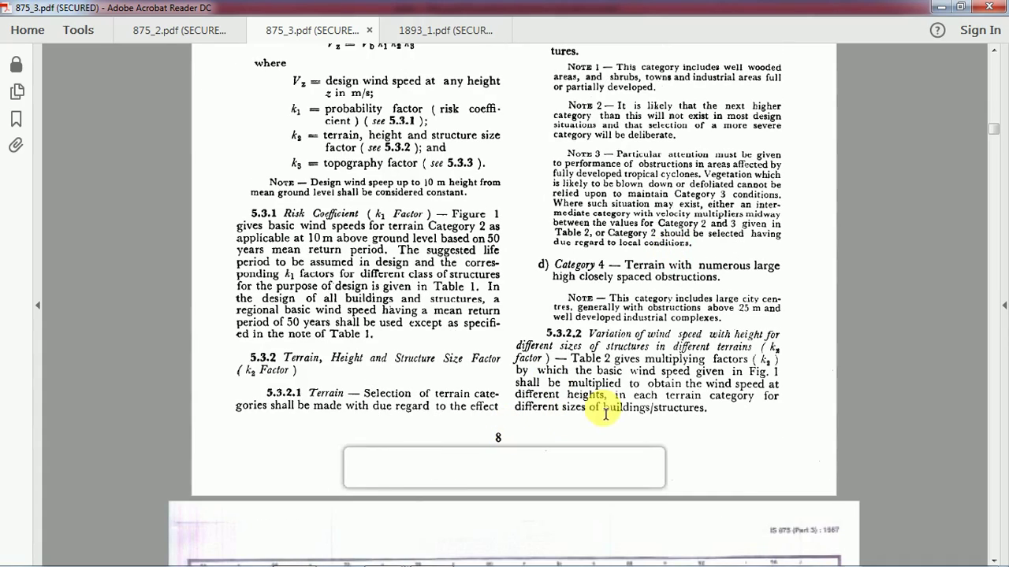
scroll(664, 404, up, 10)
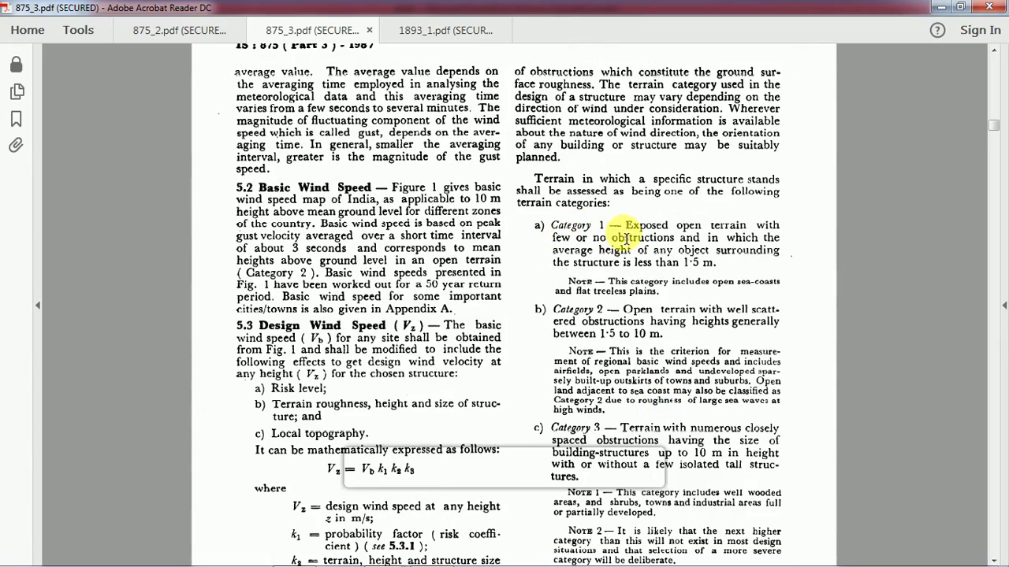
scroll(592, 394, down, 3)
scroll(583, 505, down, 3)
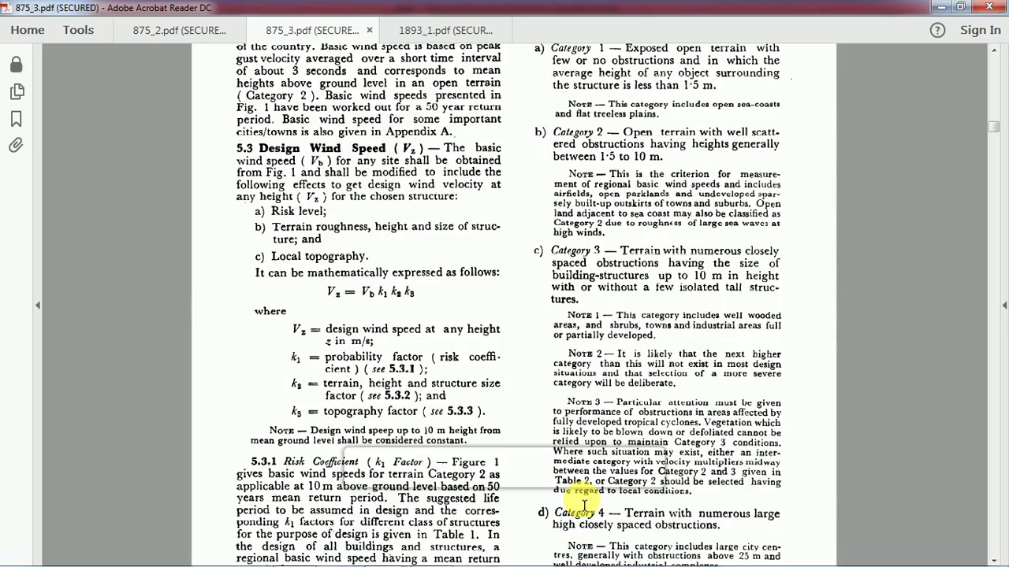
scroll(658, 445, up, 7)
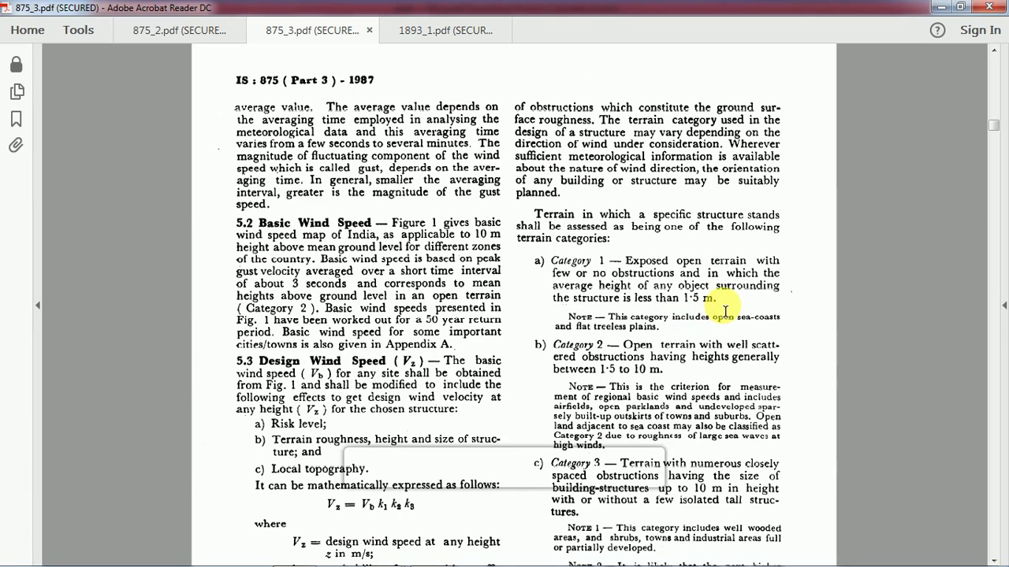
scroll(725, 311, down, 1)
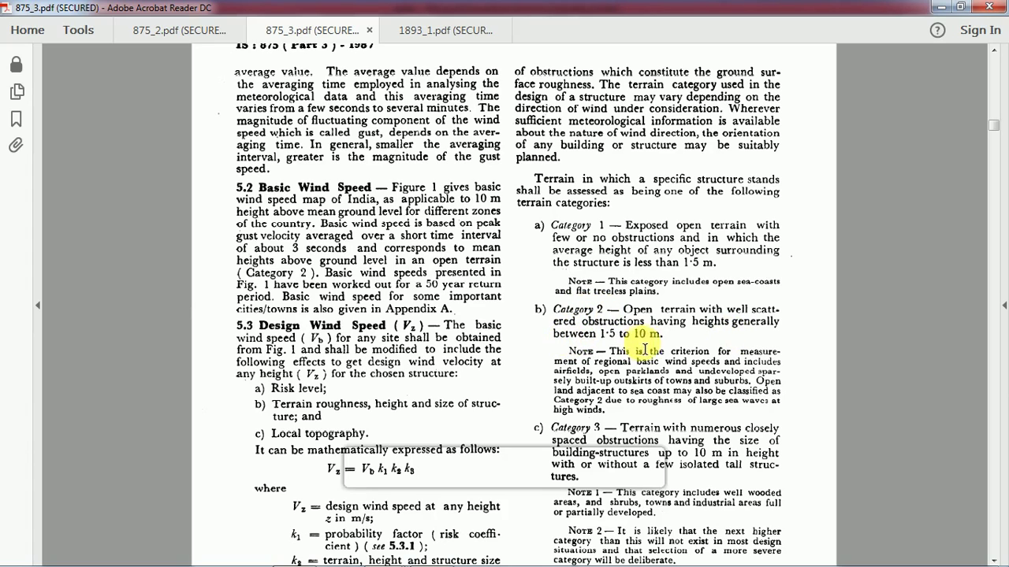
scroll(658, 345, down, 1)
scroll(659, 344, down, 2)
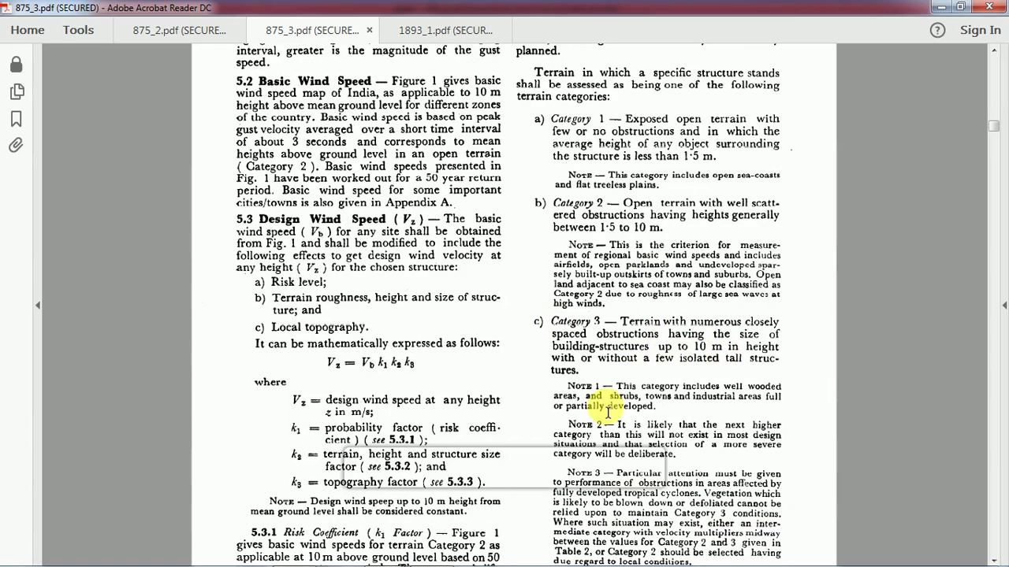
scroll(606, 410, down, 4)
scroll(606, 409, down, 2)
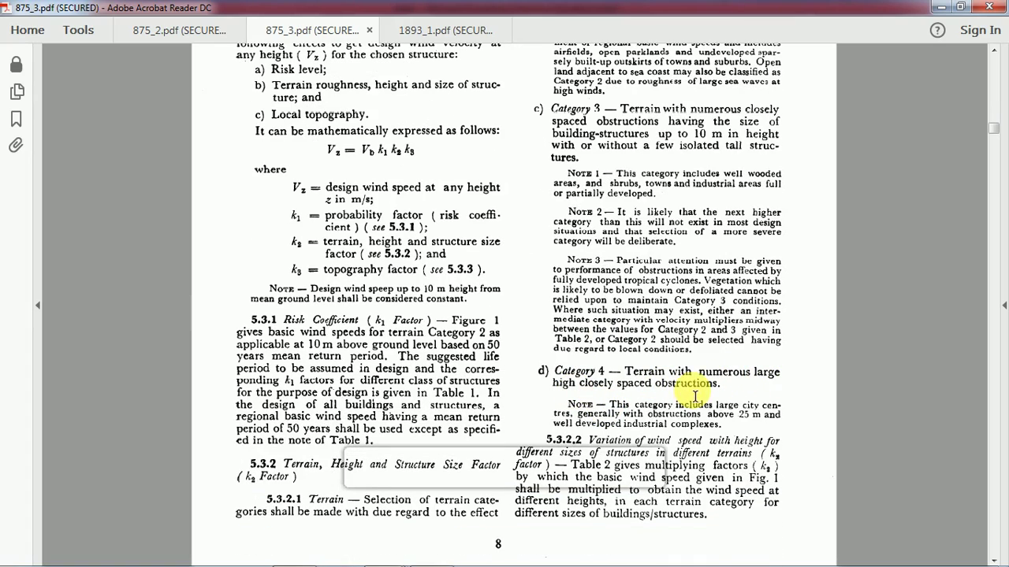
scroll(723, 390, up, 2)
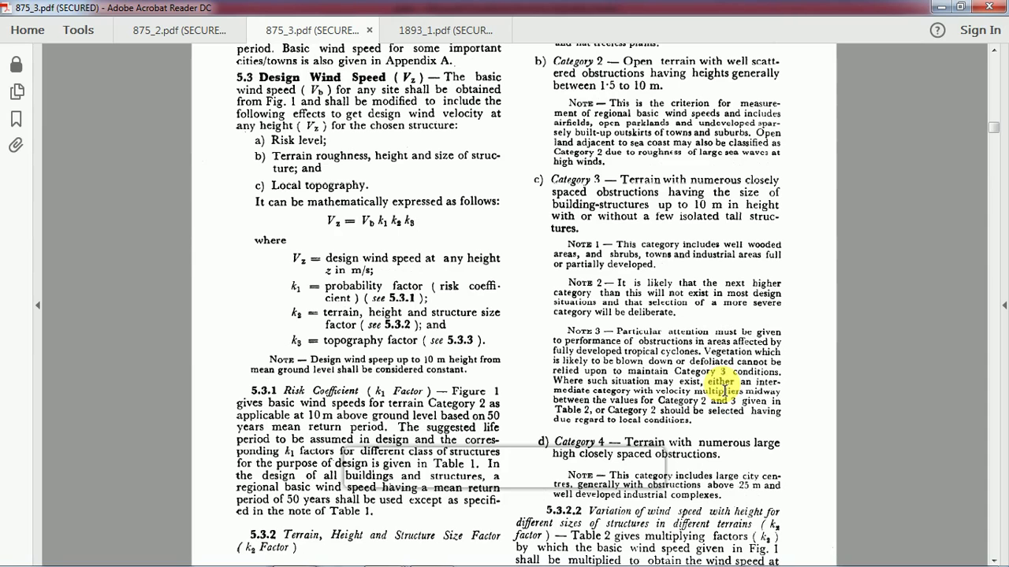
scroll(723, 390, up, 1)
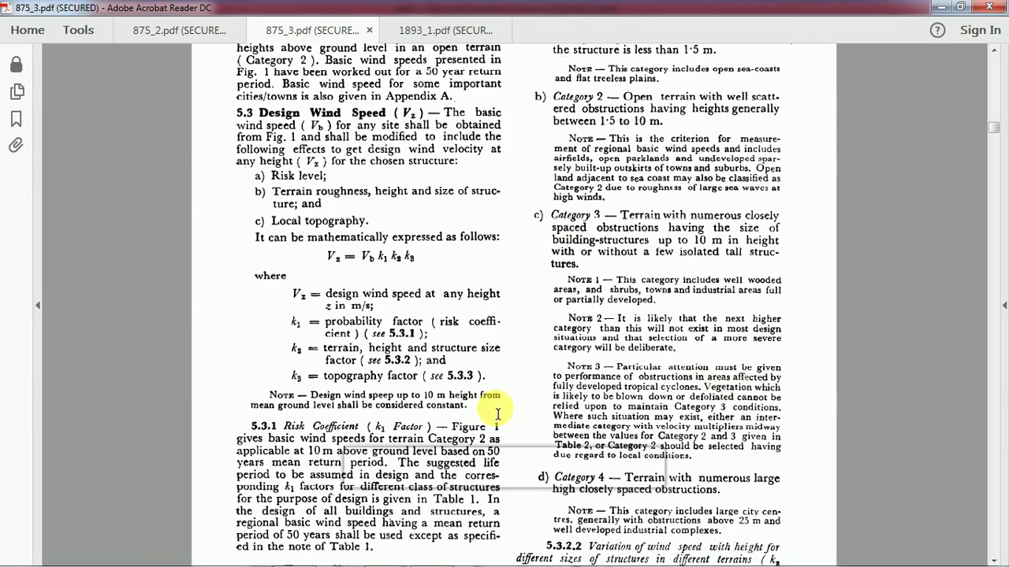
Step: Switch back to ETABS and set the terrain category of the wind x pattern to 3
click(314, 552)
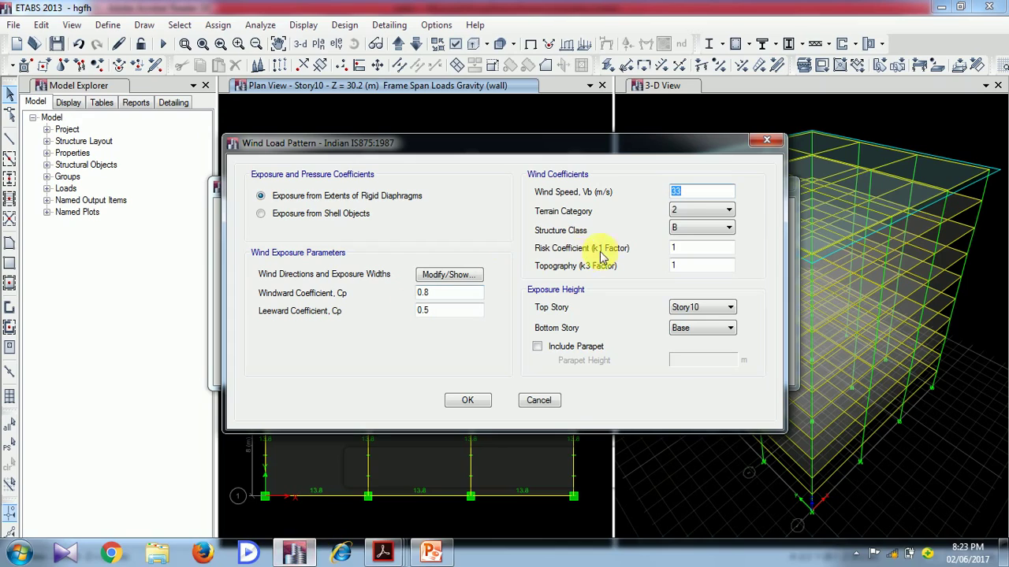
click(694, 211)
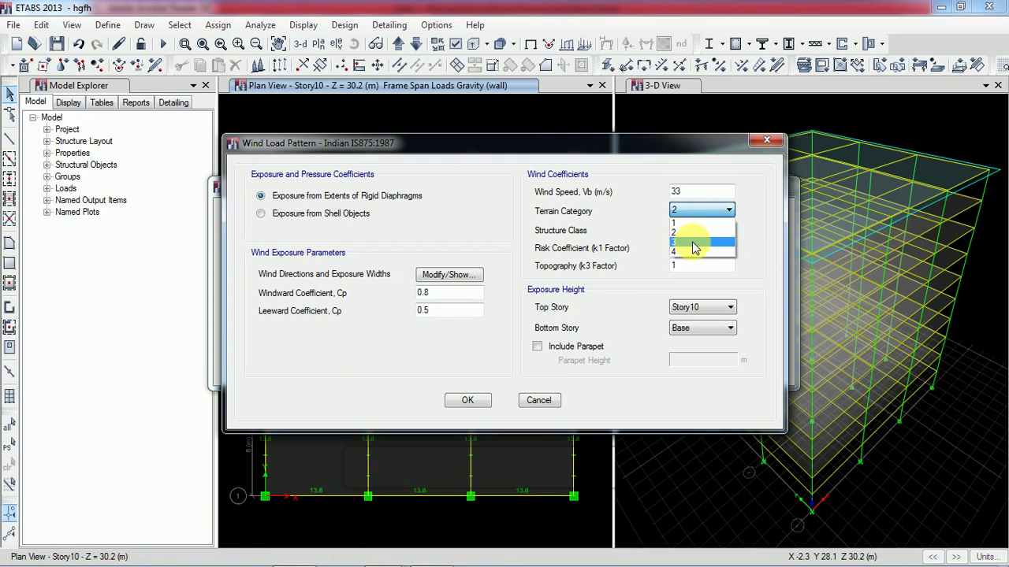
click(695, 242)
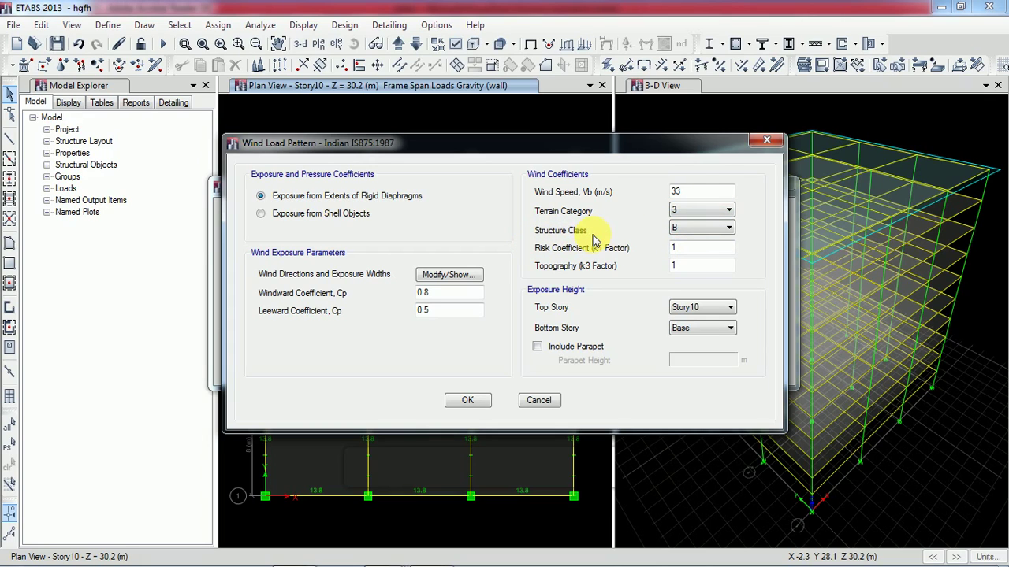
Step: Check the building size classes in 875_3.pdf, and choose structure class B for the wind x pattern in ETABS
key(alt+Tab)
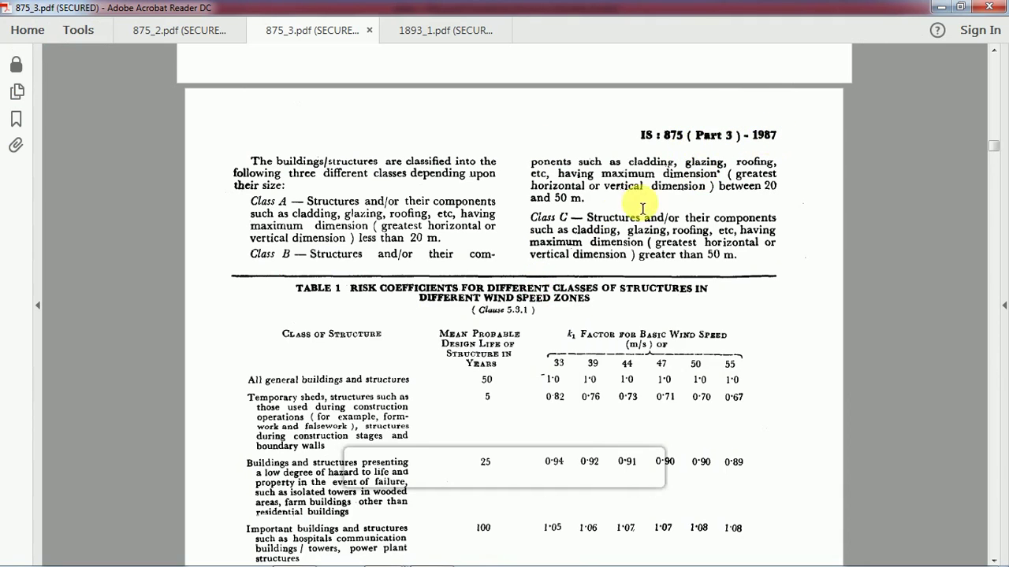
scroll(434, 214, down, 1)
scroll(434, 214, down, 12)
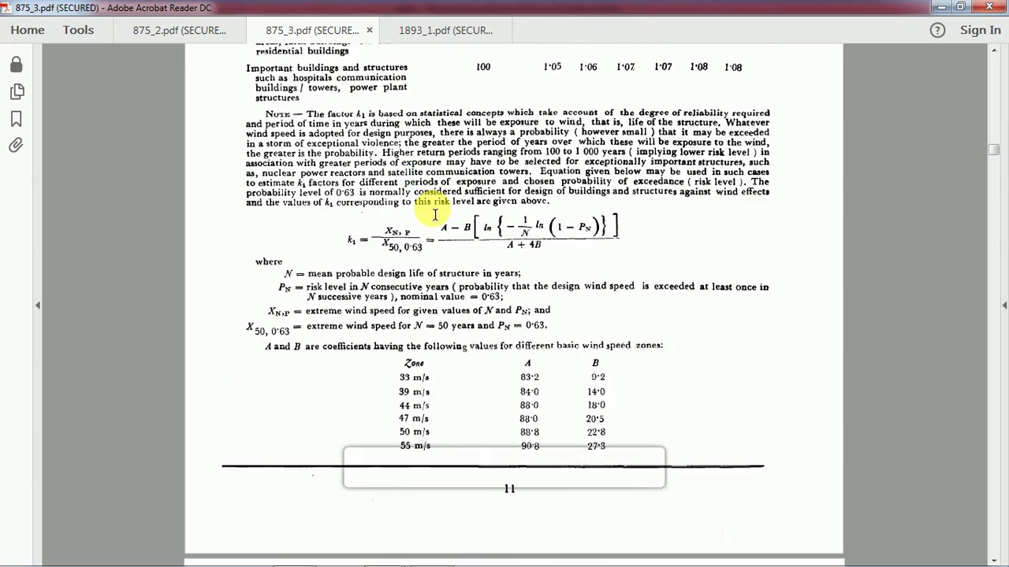
scroll(513, 380, up, 15)
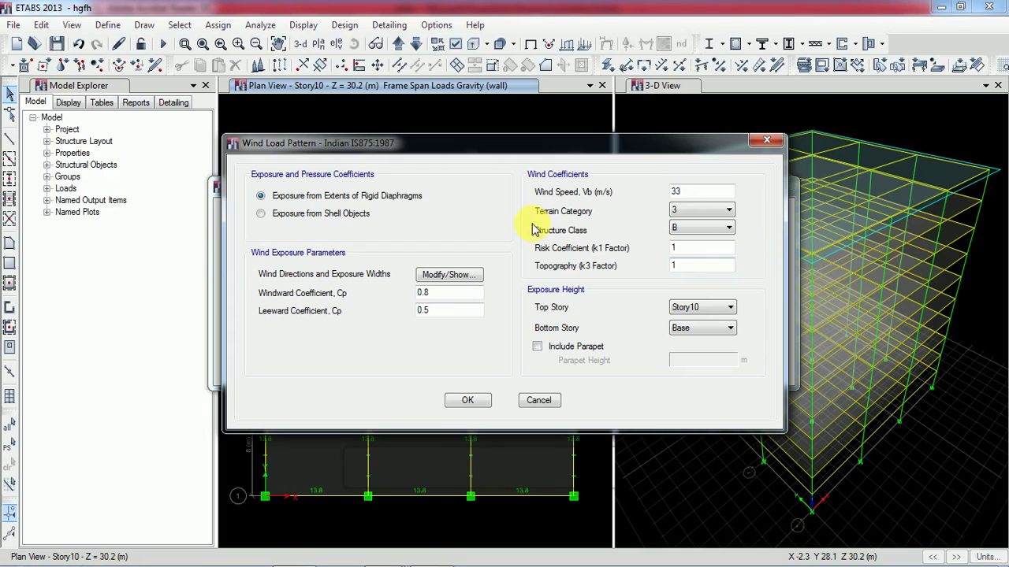
click(710, 229)
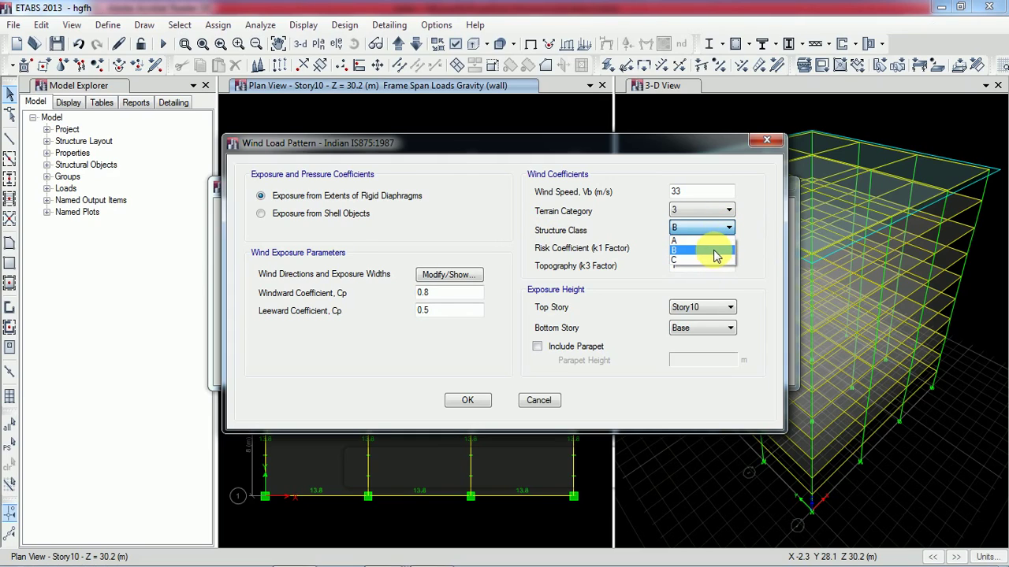
click(714, 251)
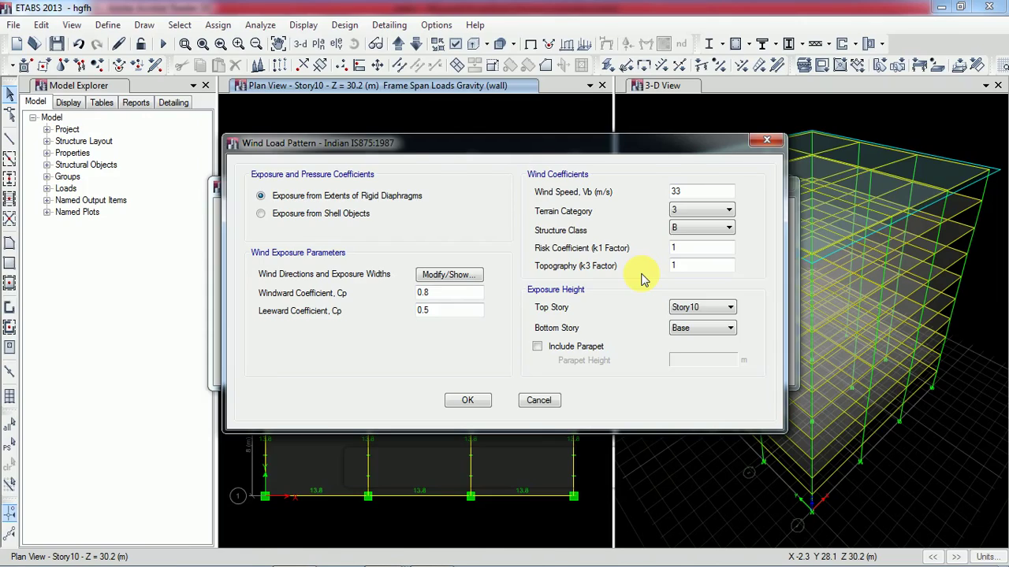
Step: Switch to 875_3.pdf in Acrobat Reader and read the k1 risk coefficient table and Table 2 of k2 factors by terrain and class
key(alt+Tab)
scroll(441, 371, down, 10)
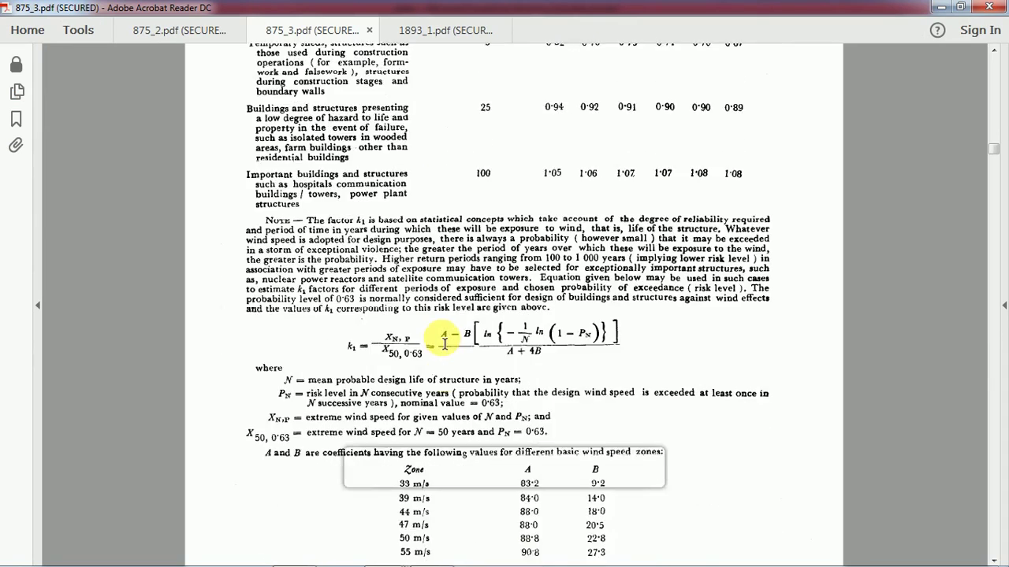
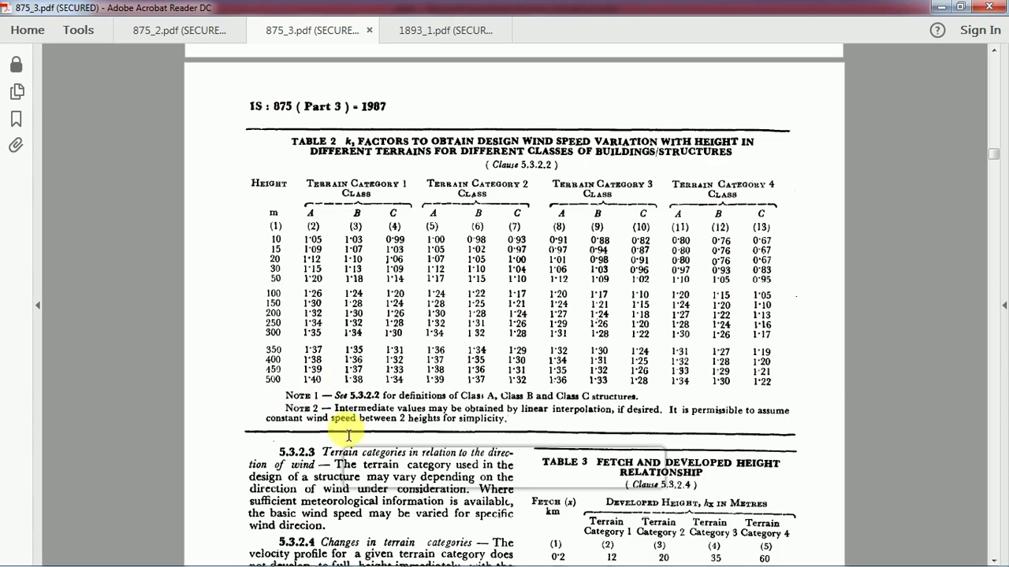
mouse_move(383, 552)
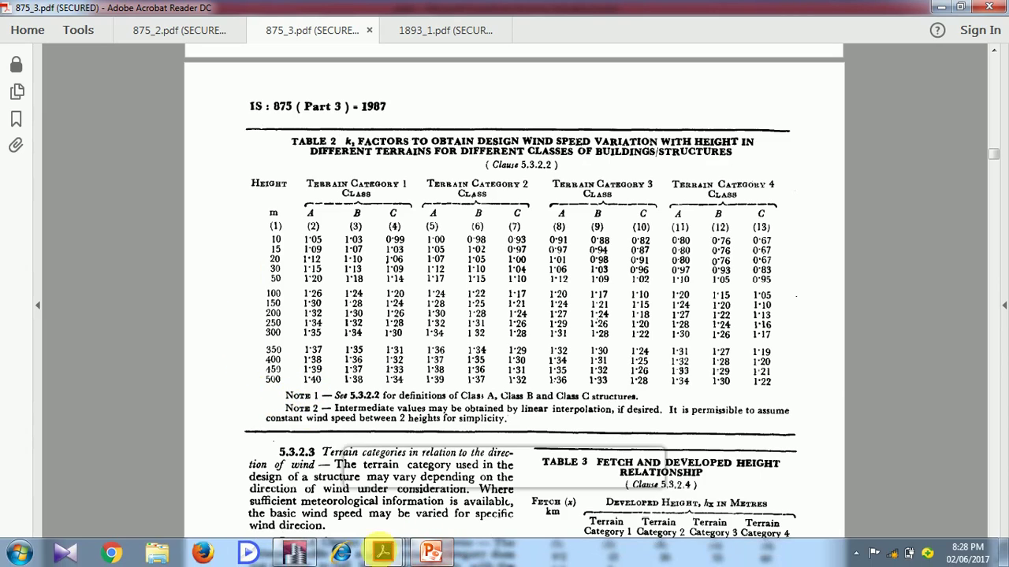
click(296, 552)
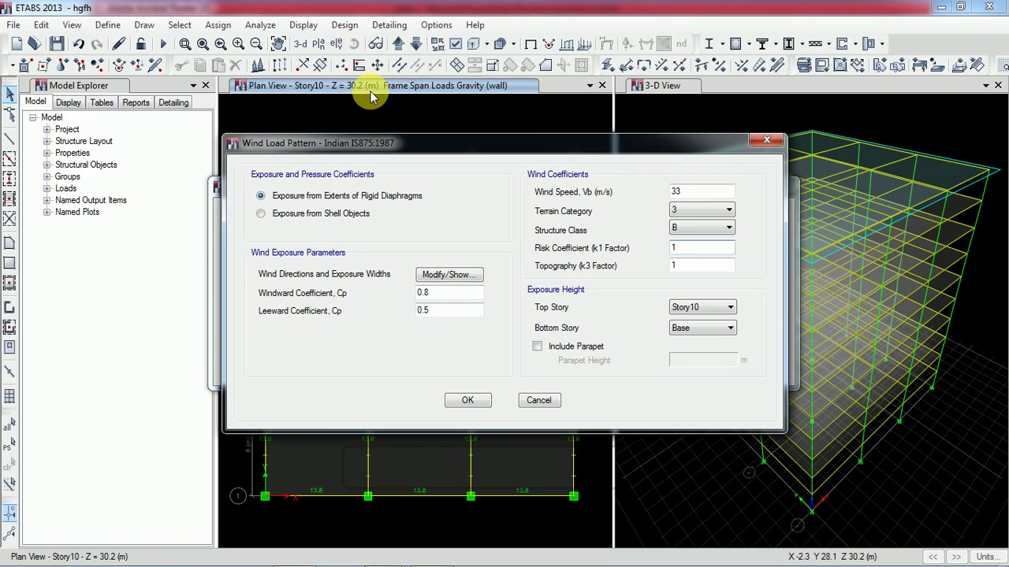
mouse_move(394, 558)
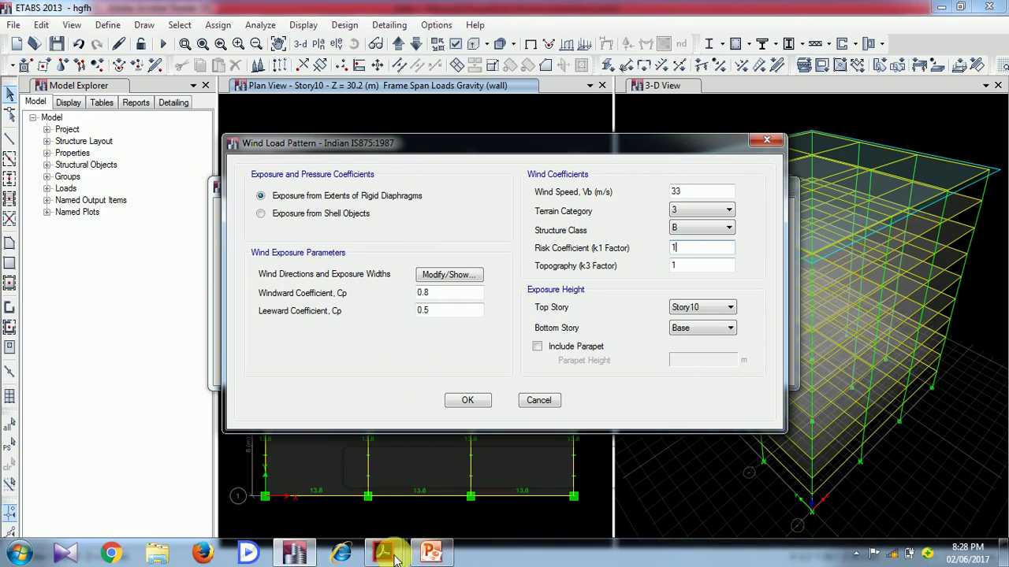
click(402, 484)
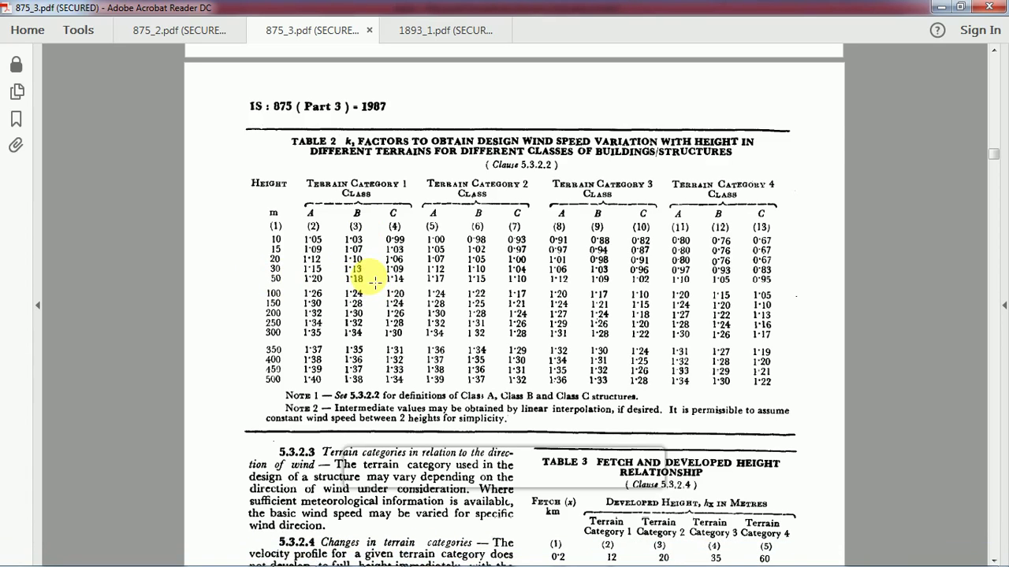
Step: Switch back to ETABS and set the wind x pattern's topography k3 factor to 1.13 and its bottom story to Story1
key(alt+Tab)
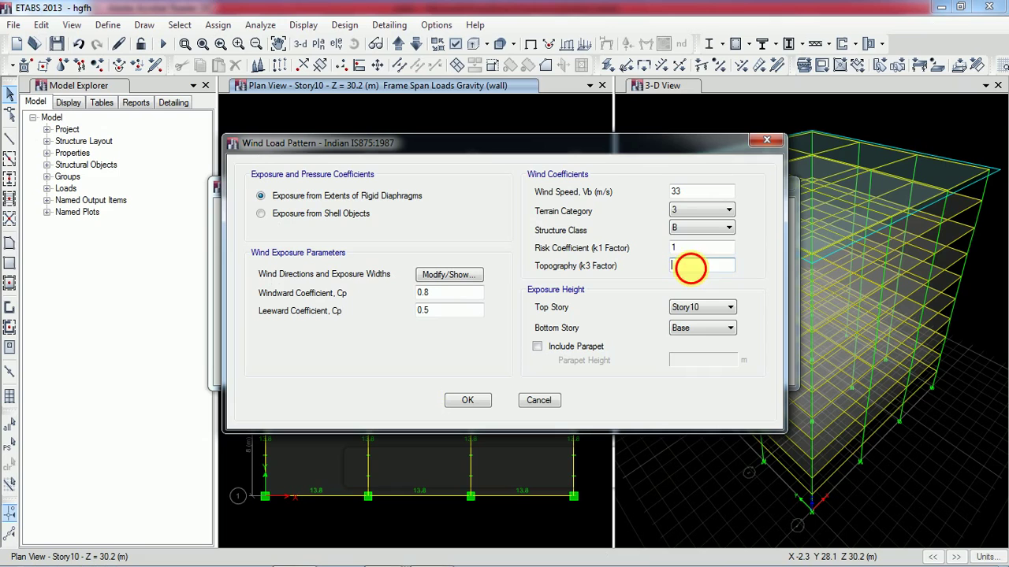
text(1.13)
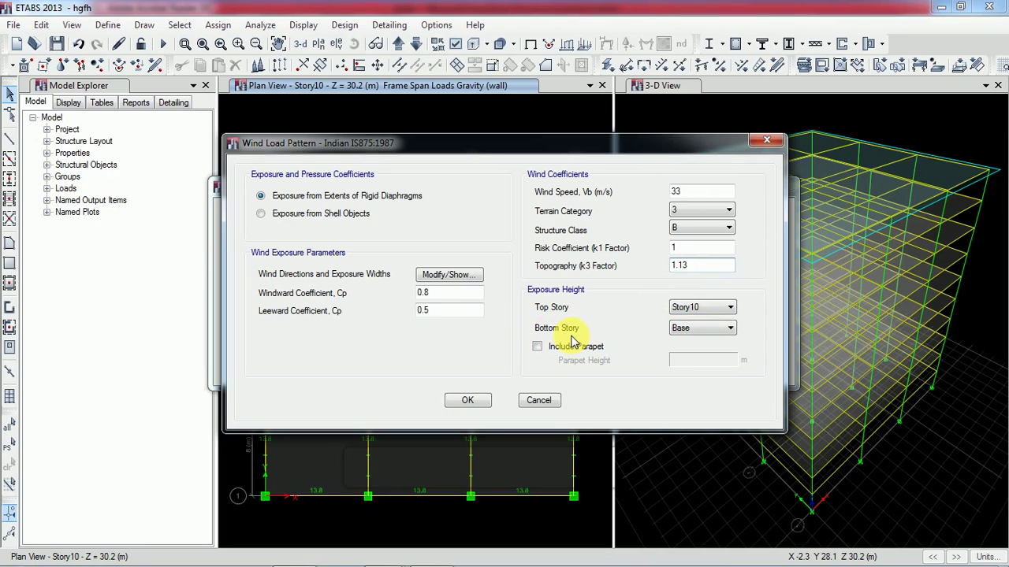
click(702, 328)
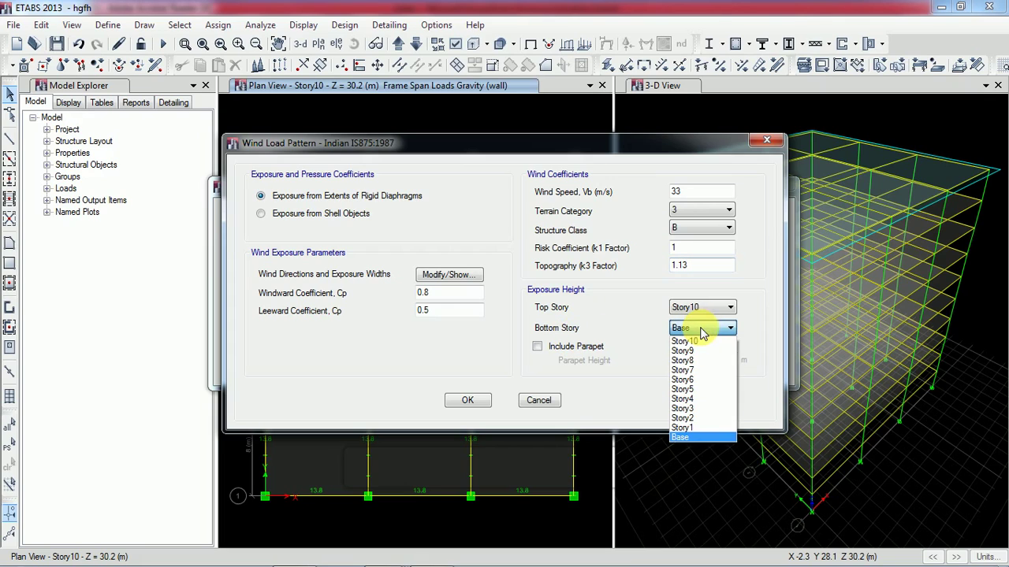
click(698, 429)
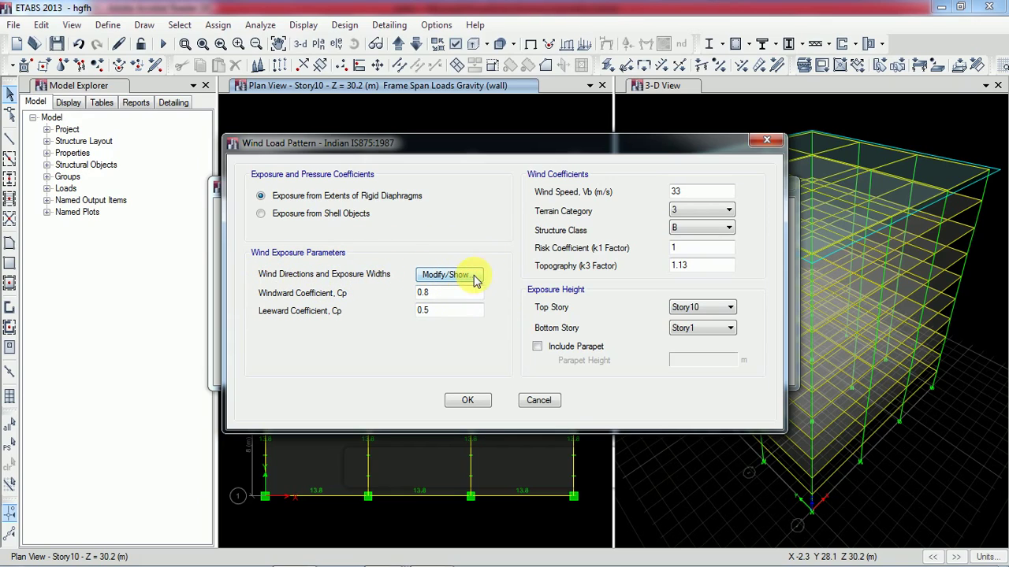
Step: Set the wind x pattern's exposure direction angle to 0 degrees only and accept its wind load settings
click(446, 275)
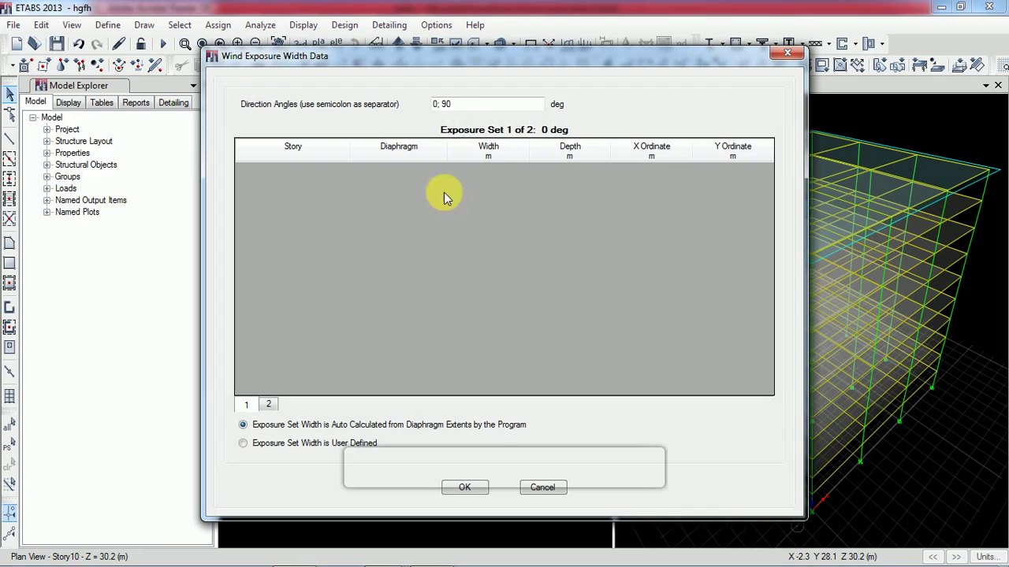
double_click(446, 104)
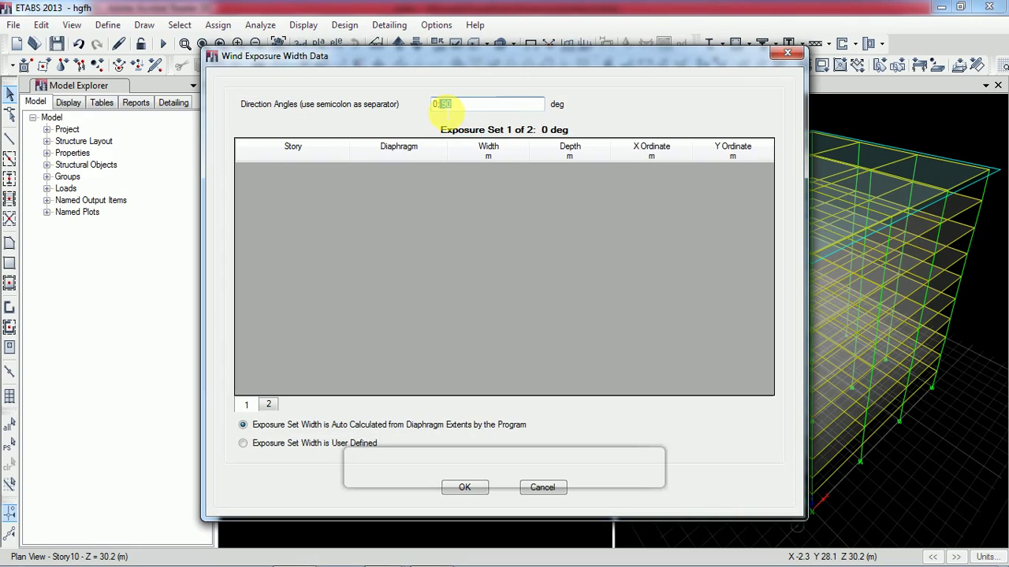
key(BackSpace)
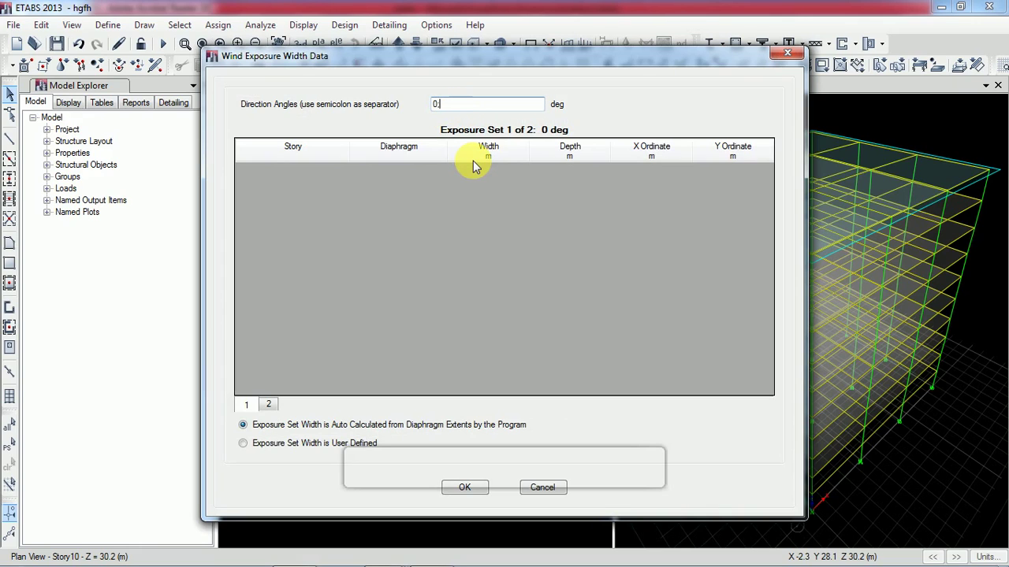
key(BackSpace)
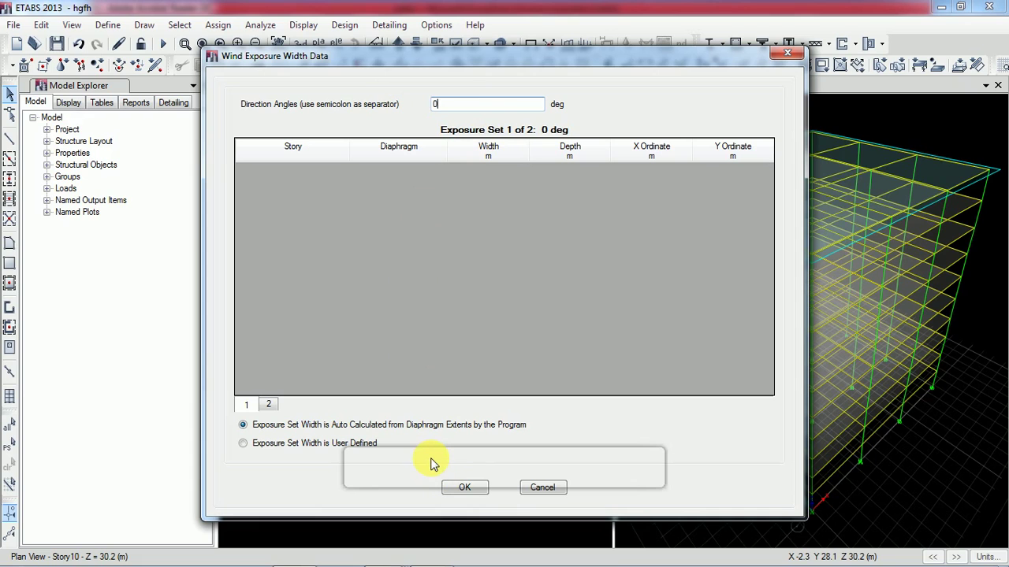
click(465, 488)
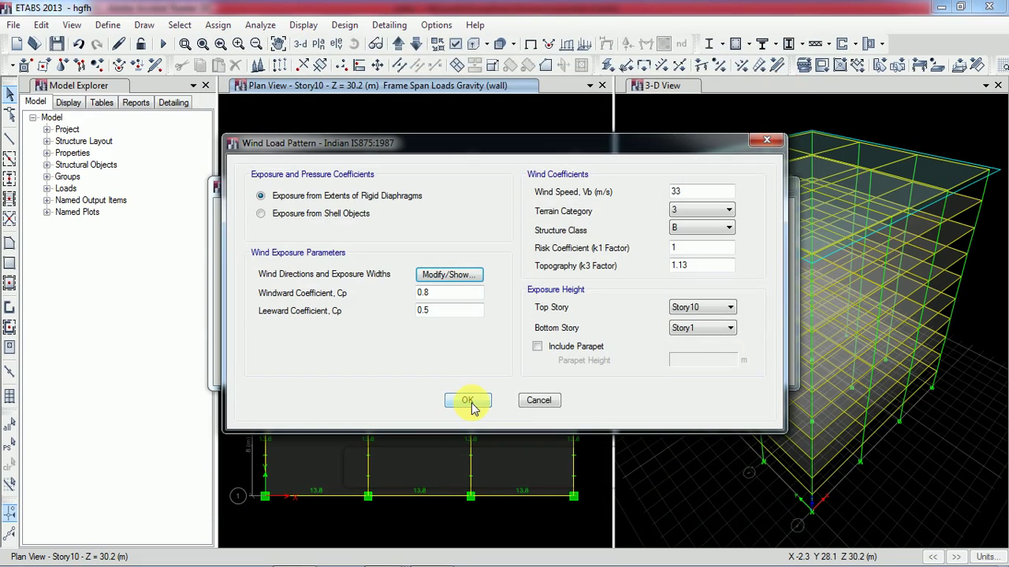
click(465, 400)
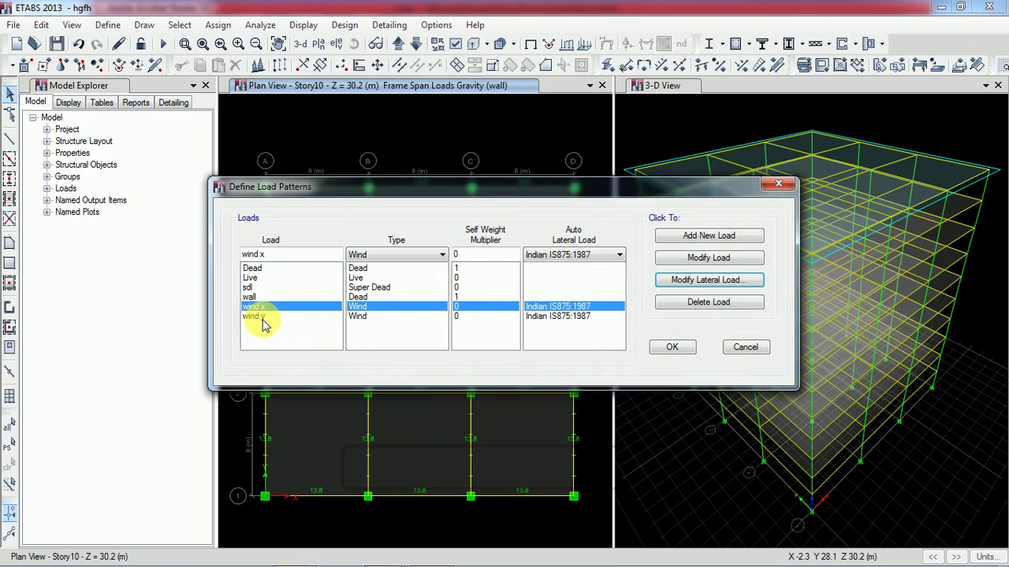
Step: Modify the wind y pattern's lateral load with wind speed Vb 33 m/s, terrain category 3 and structure class B
click(255, 316)
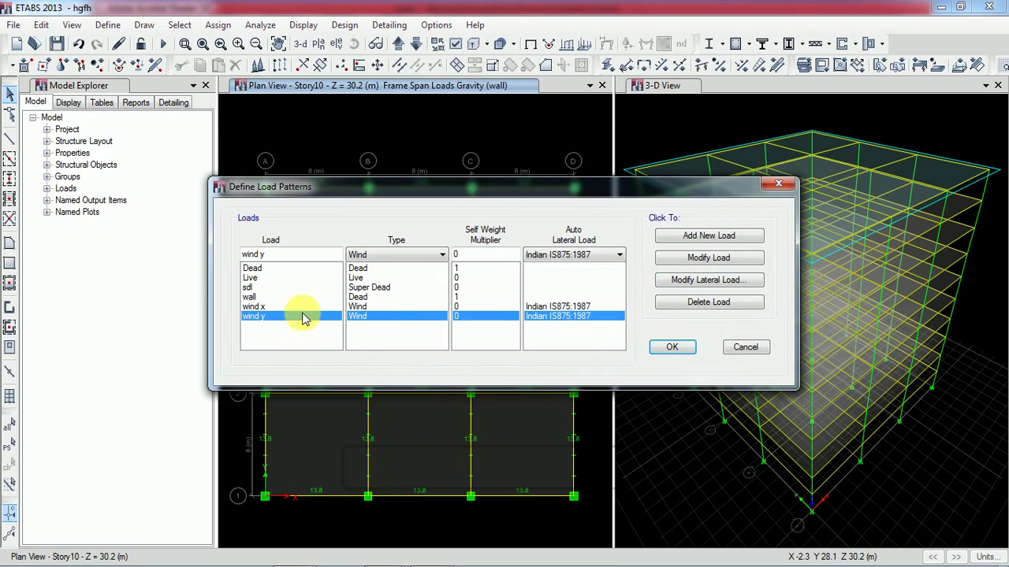
click(759, 281)
double_click(671, 193)
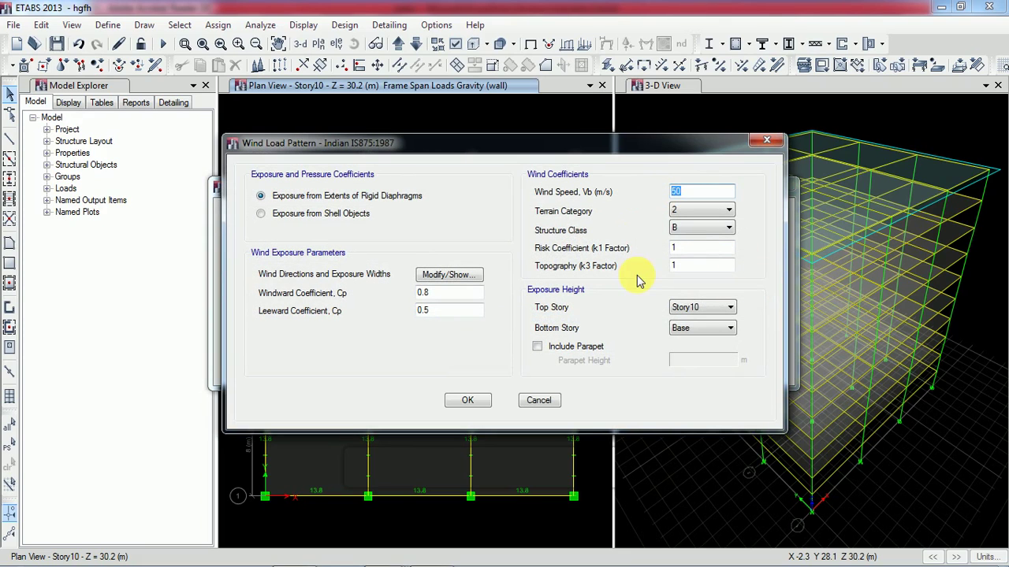
text(33)
click(712, 210)
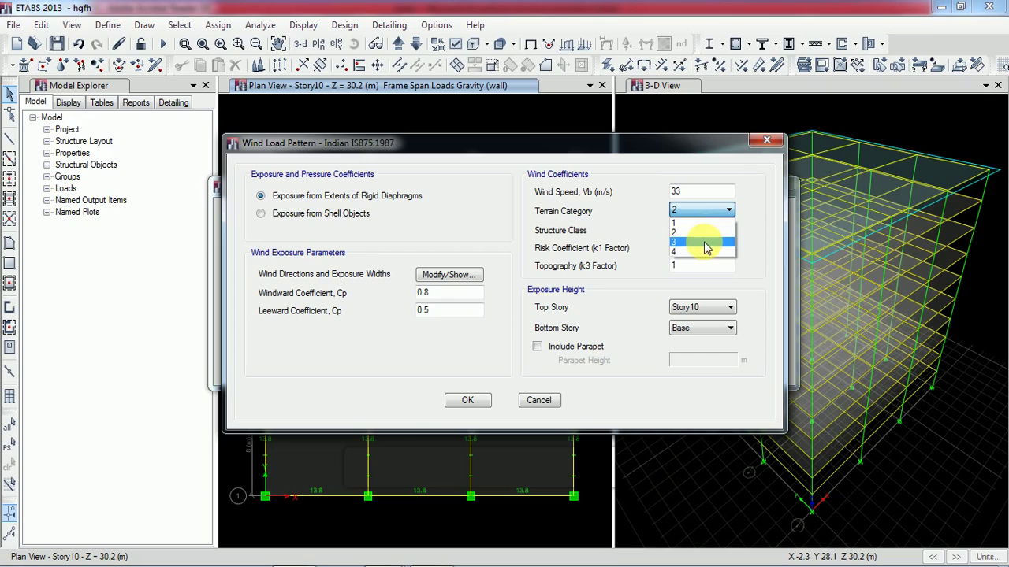
click(706, 242)
click(685, 228)
click(688, 229)
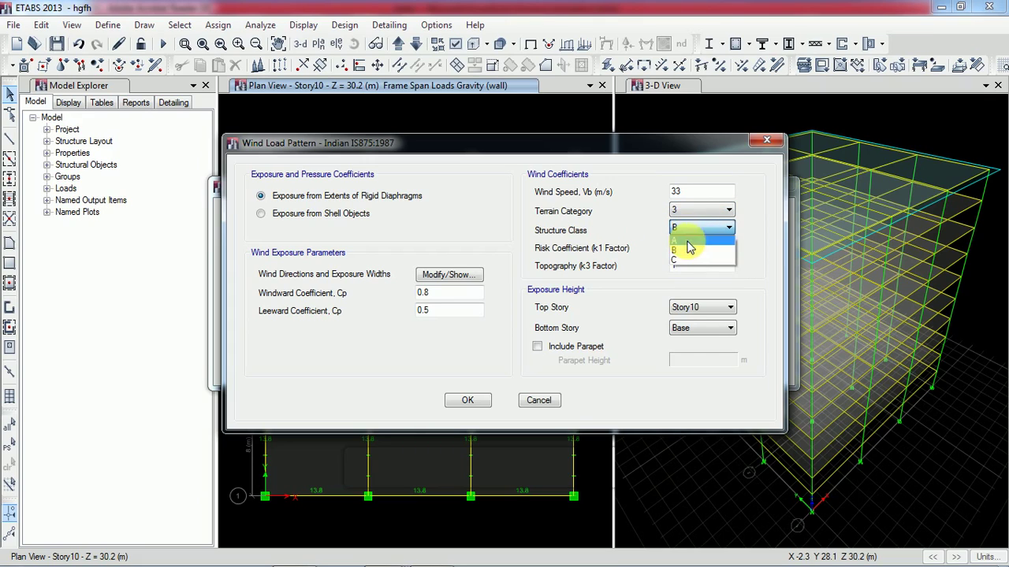
click(691, 250)
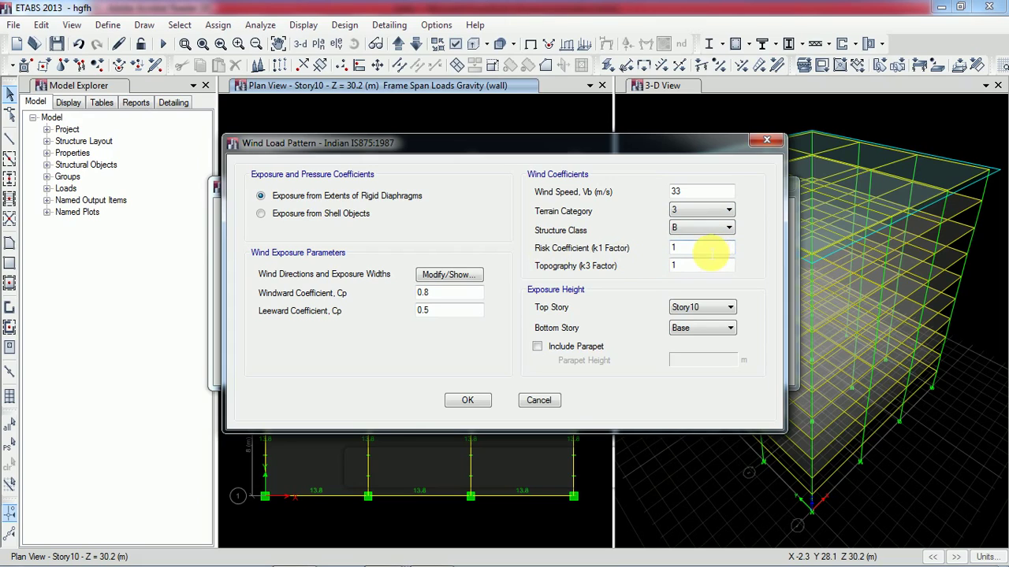
Step: Set the wind y pattern's topography k3 factor to 1.13 and its bottom story to Story1
click(699, 268)
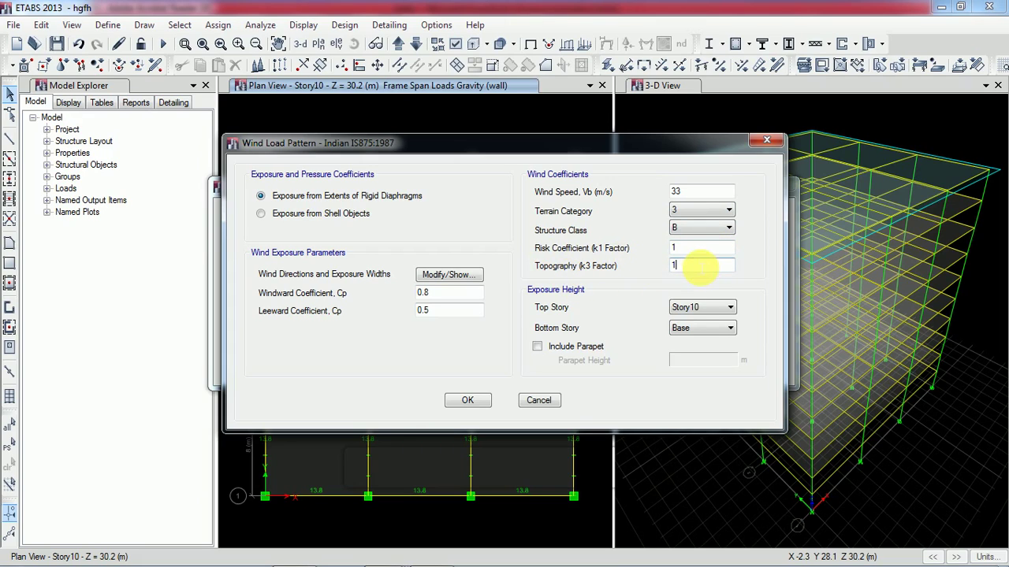
text(.13)
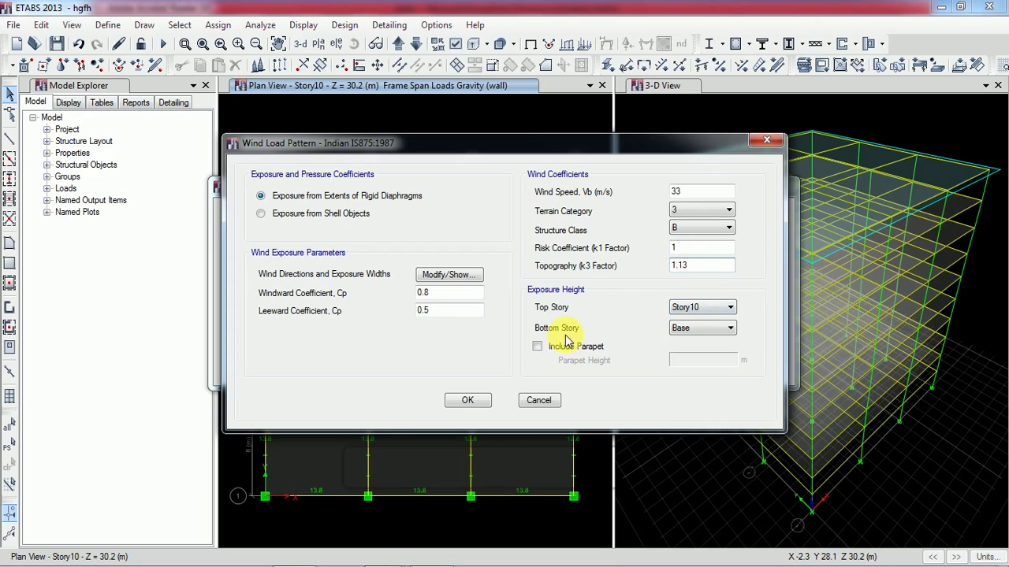
click(697, 331)
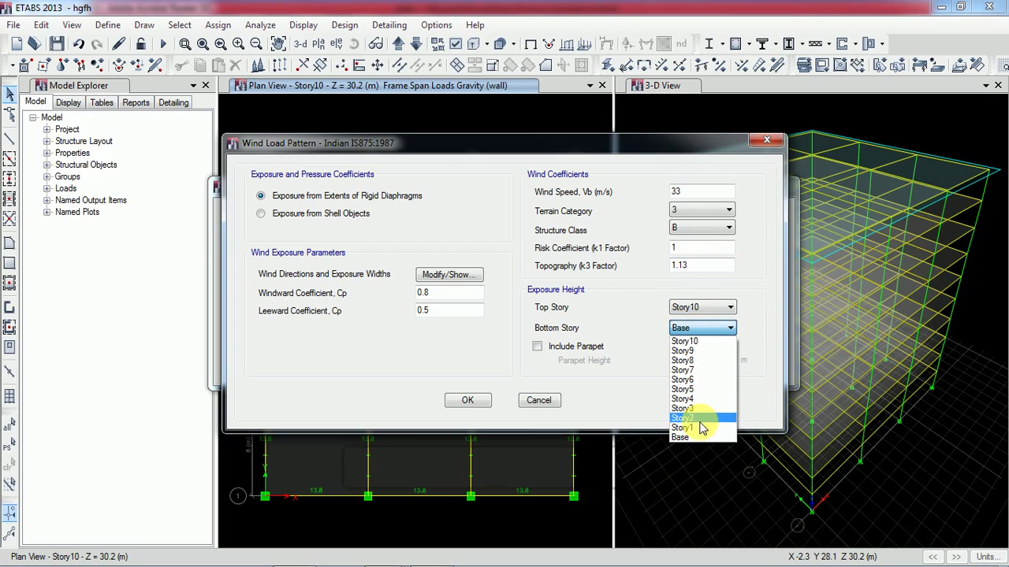
click(704, 431)
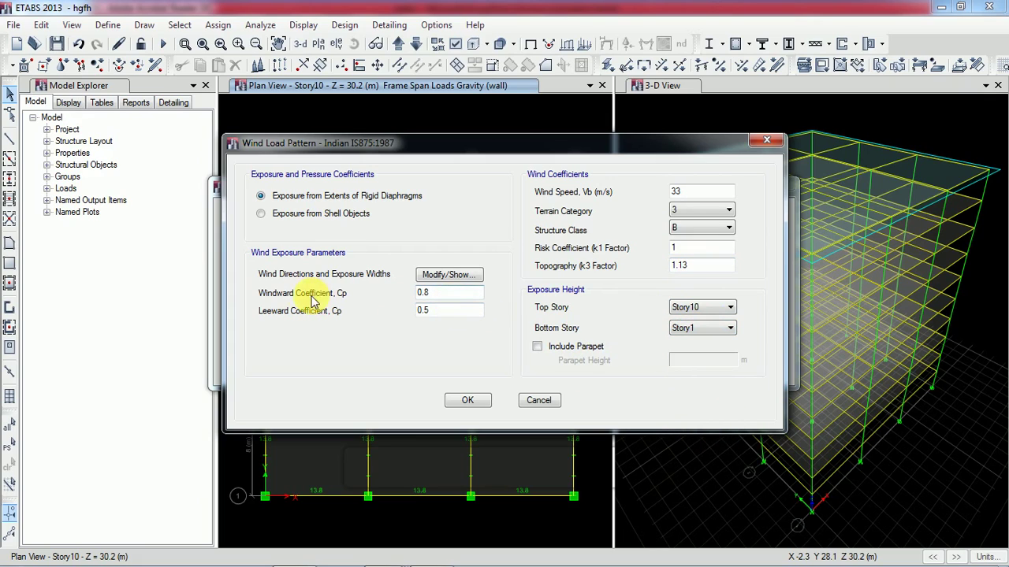
Step: Set the wind y pattern's exposure direction angle to 90 degrees only and accept the load pattern definitions
click(448, 275)
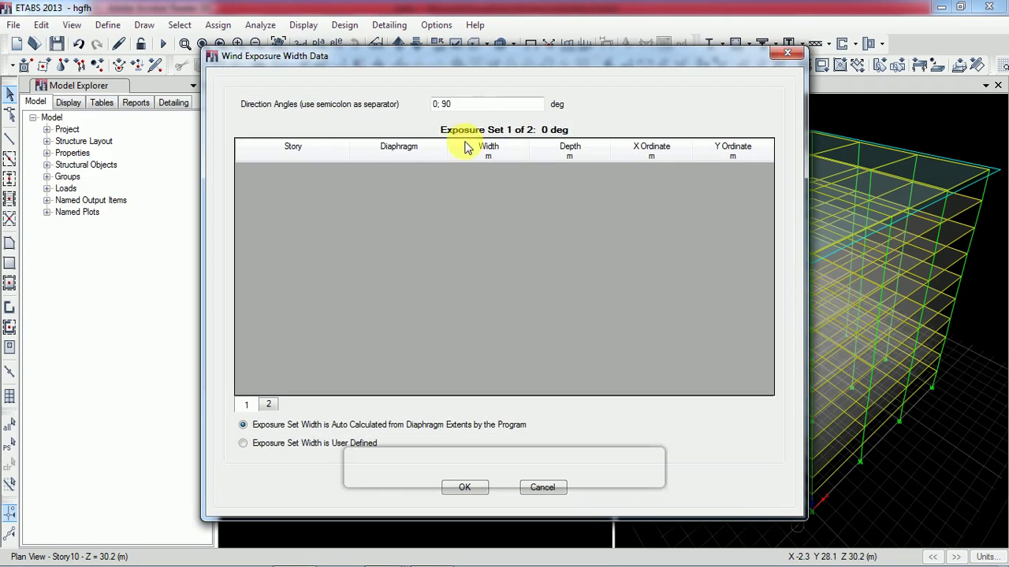
drag(448, 109, 394, 123)
drag(473, 108, 430, 120)
key(BackSpace)
text(9)
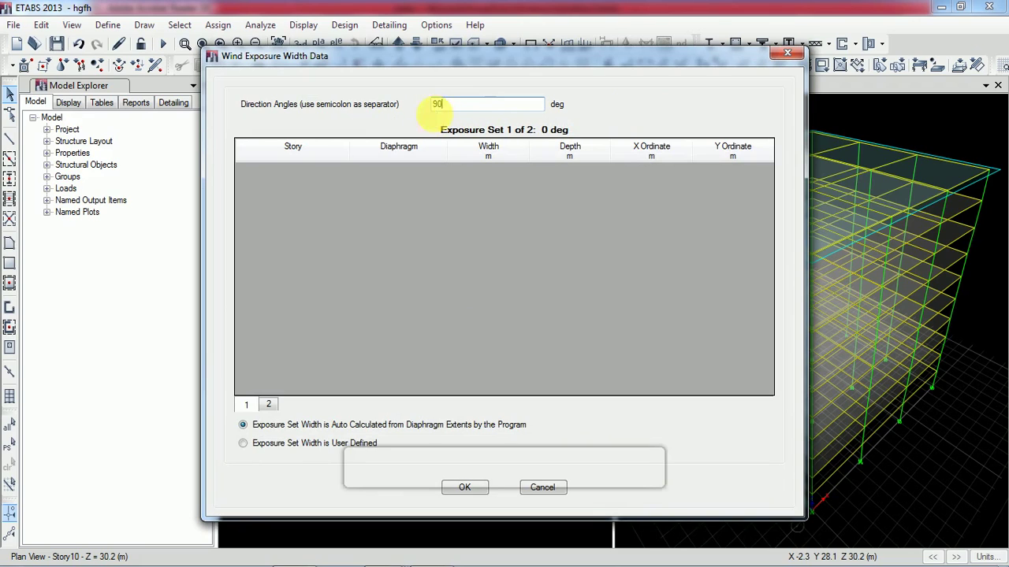
text(0)
click(457, 487)
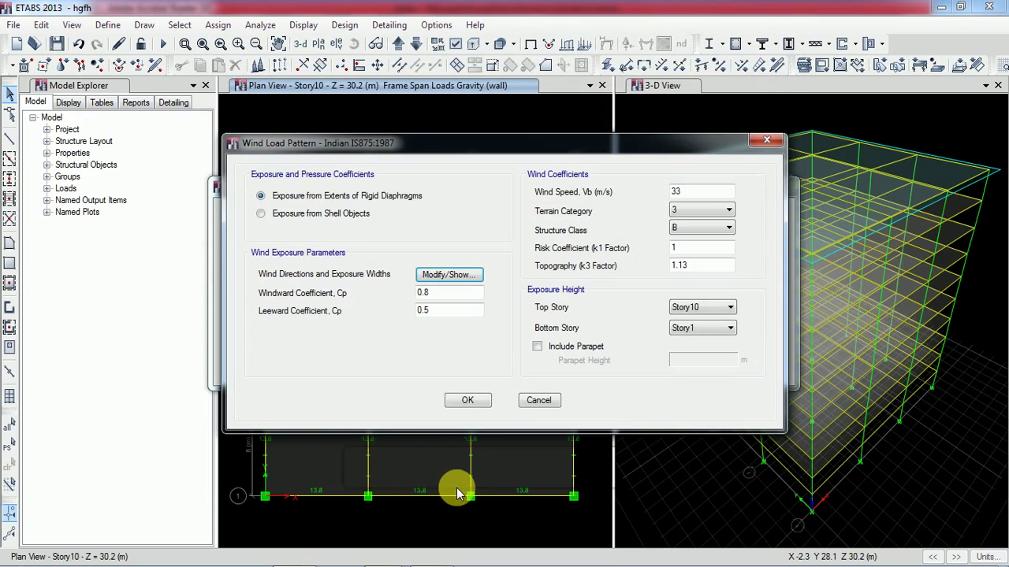
click(466, 402)
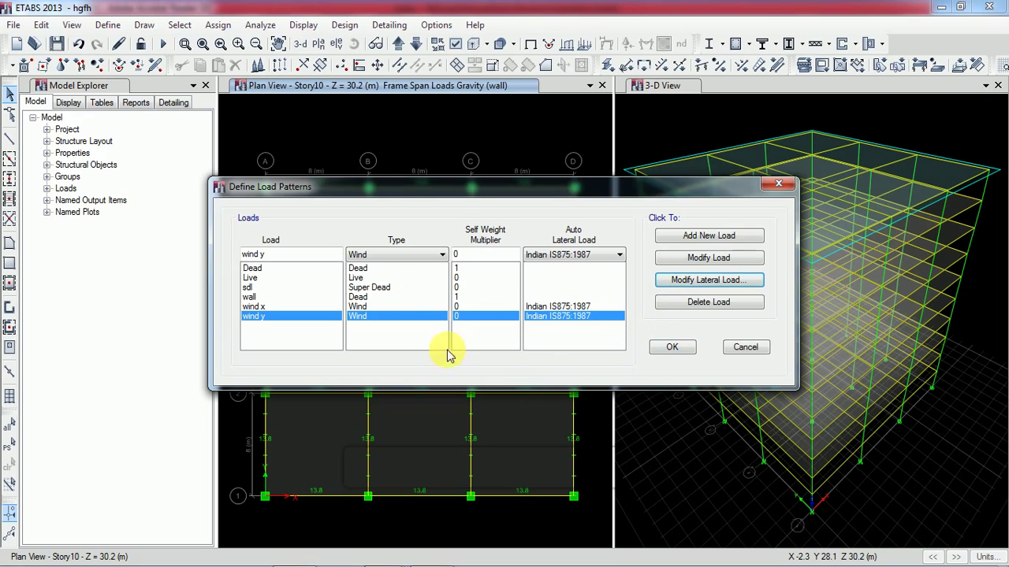
click(674, 349)
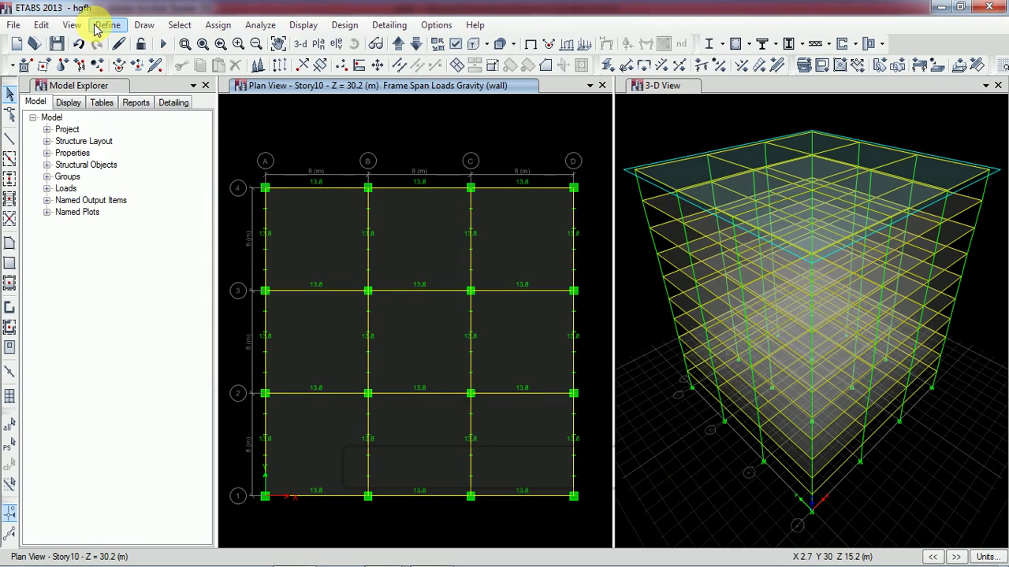
Step: Open the IS 1893 (Part 1) PDF and examine its load combinations for reinforced concrete limit state design and the horizontal earthquake load clauses
click(433, 551)
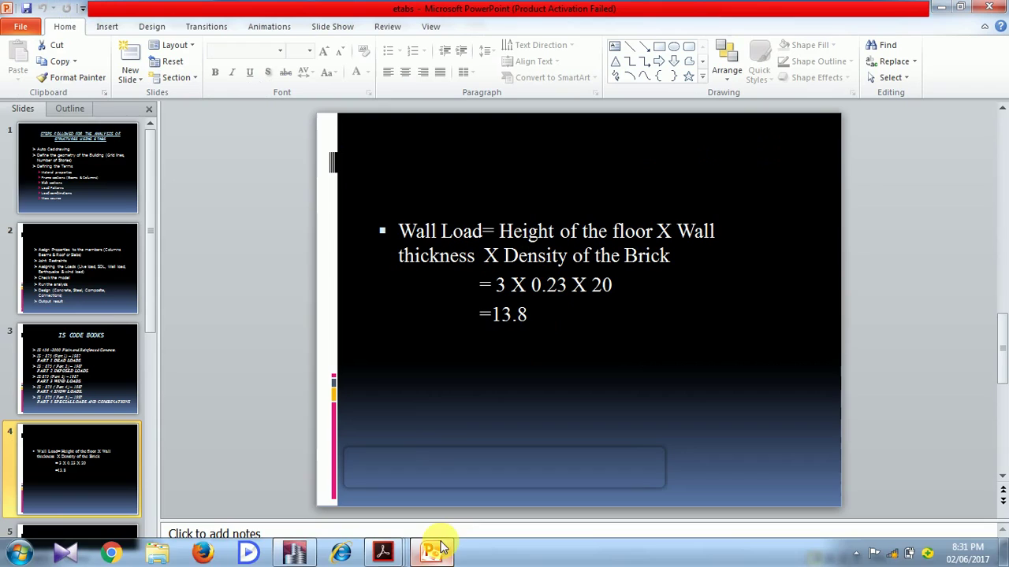
click(104, 191)
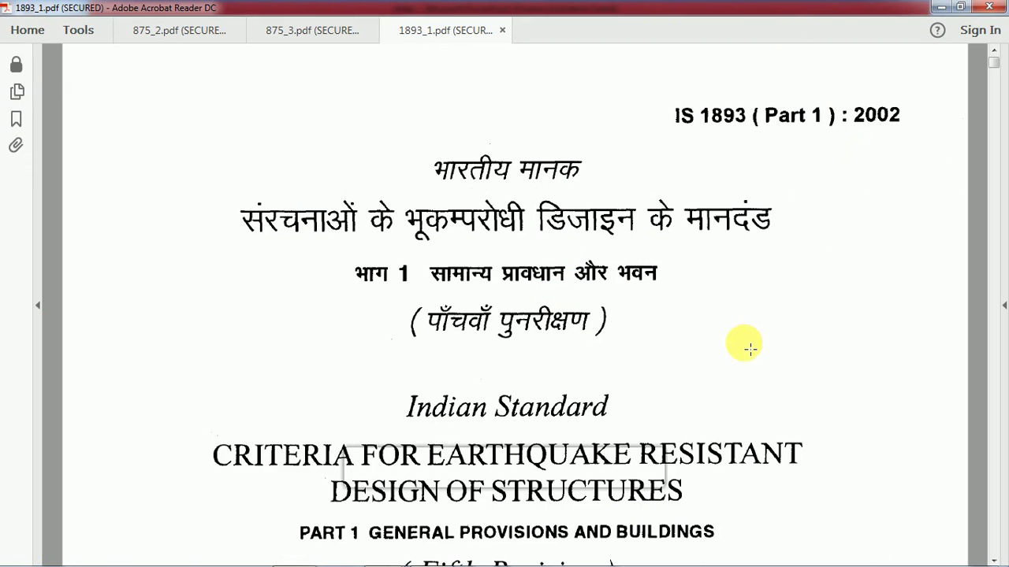
scroll(747, 347, down, 5)
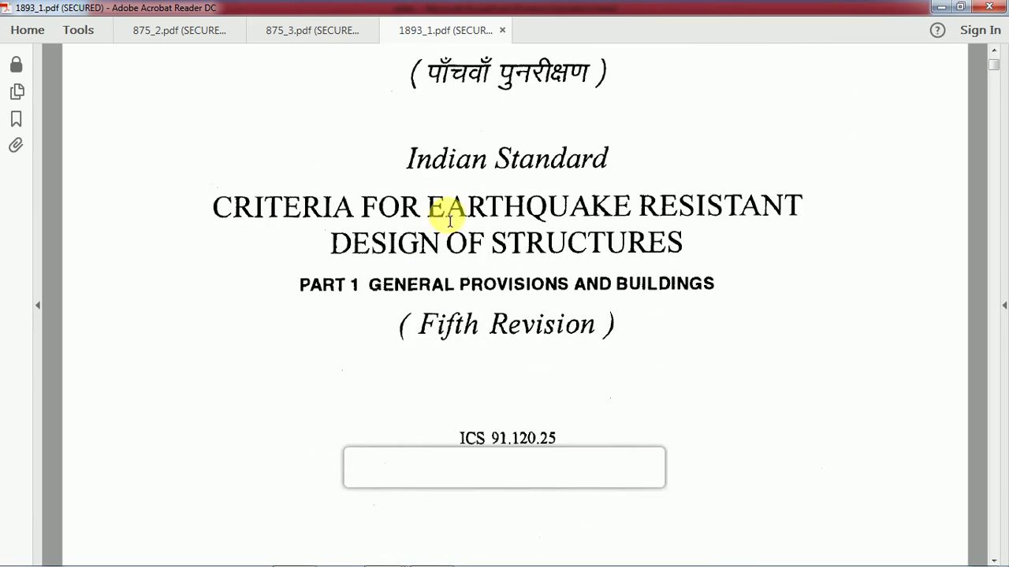
scroll(666, 287, down, 6)
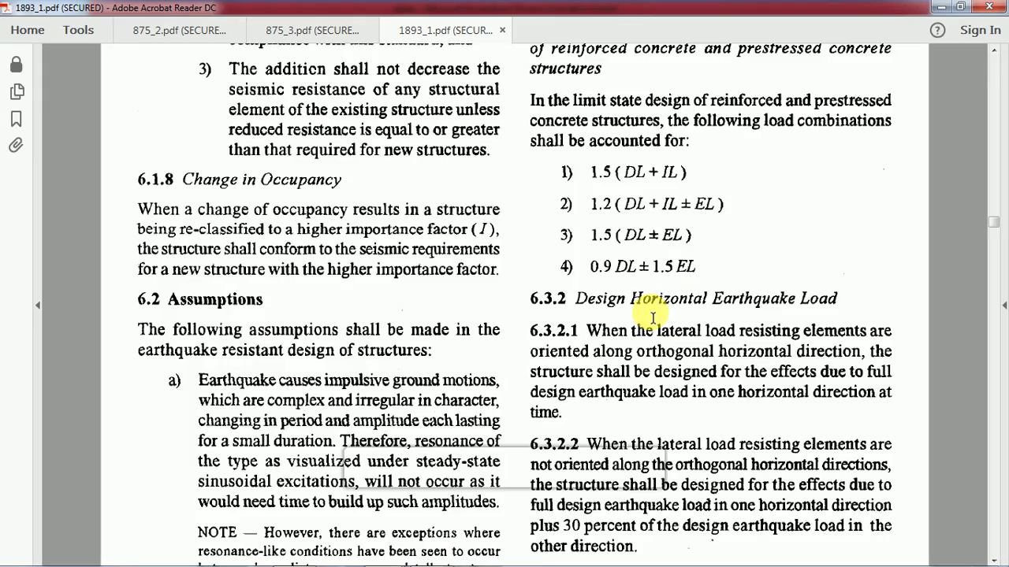
scroll(653, 317, down, 8)
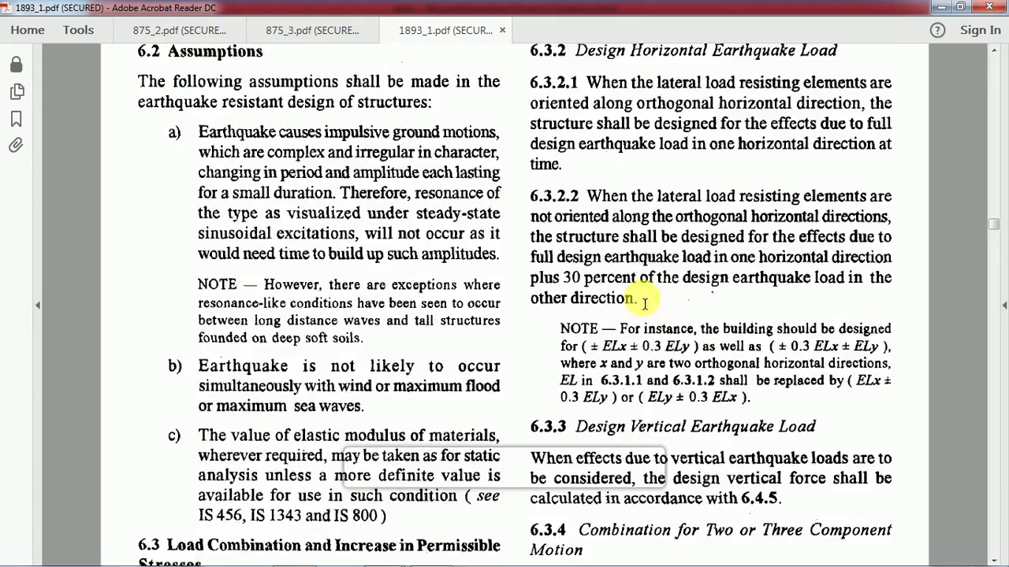
scroll(597, 279, up, 4)
scroll(601, 293, up, 4)
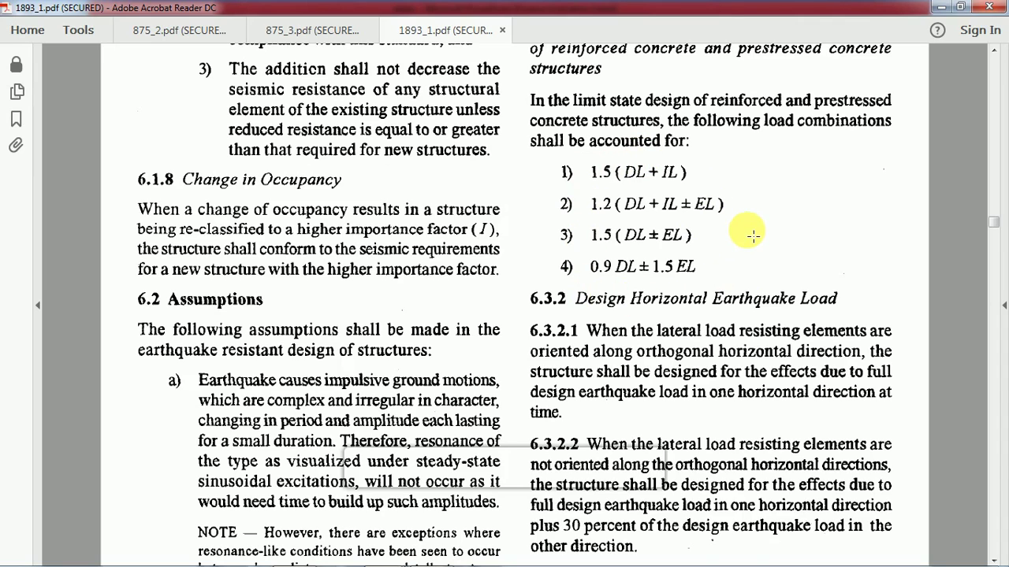
Step: Switch to ETABS and start a new linear add load combination with Dead at scale factor 1.5, per the IS 1893 combination list
key(alt+Tab)
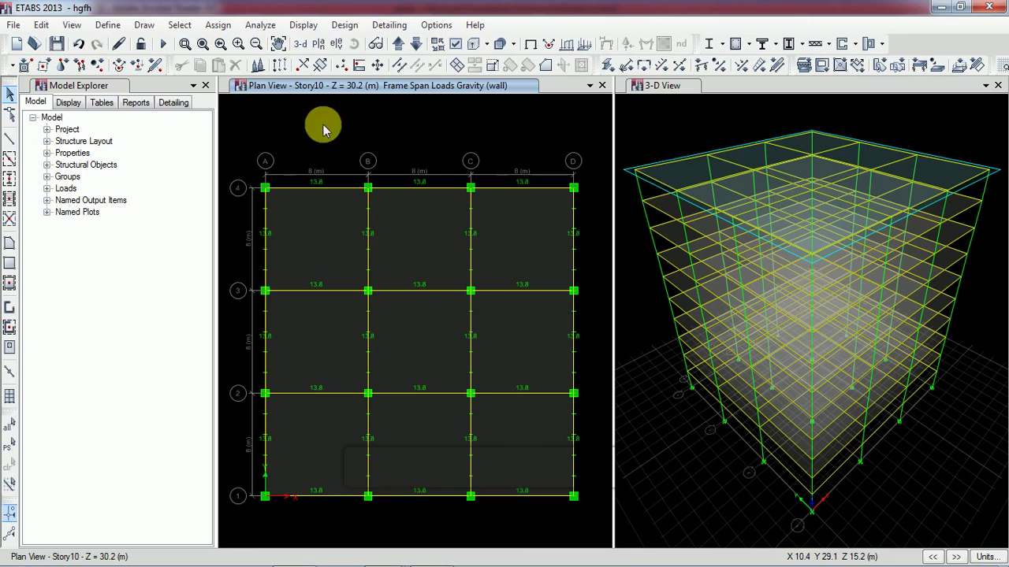
click(110, 24)
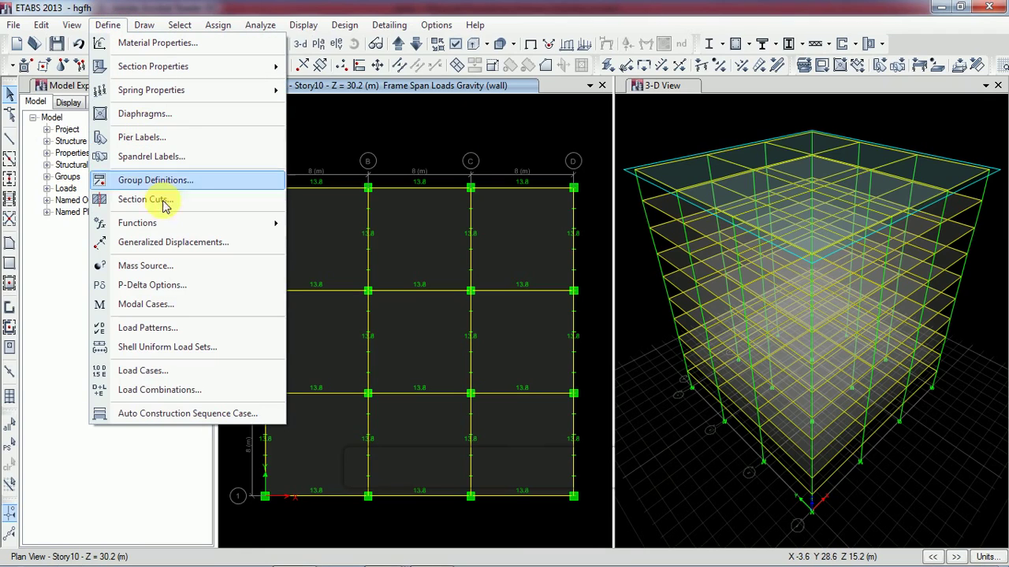
click(240, 396)
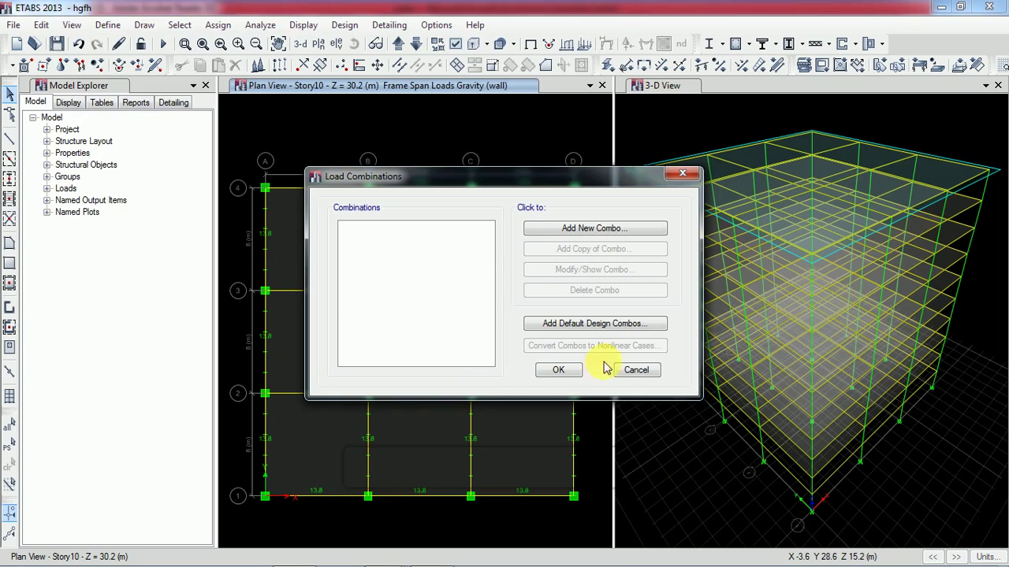
click(636, 228)
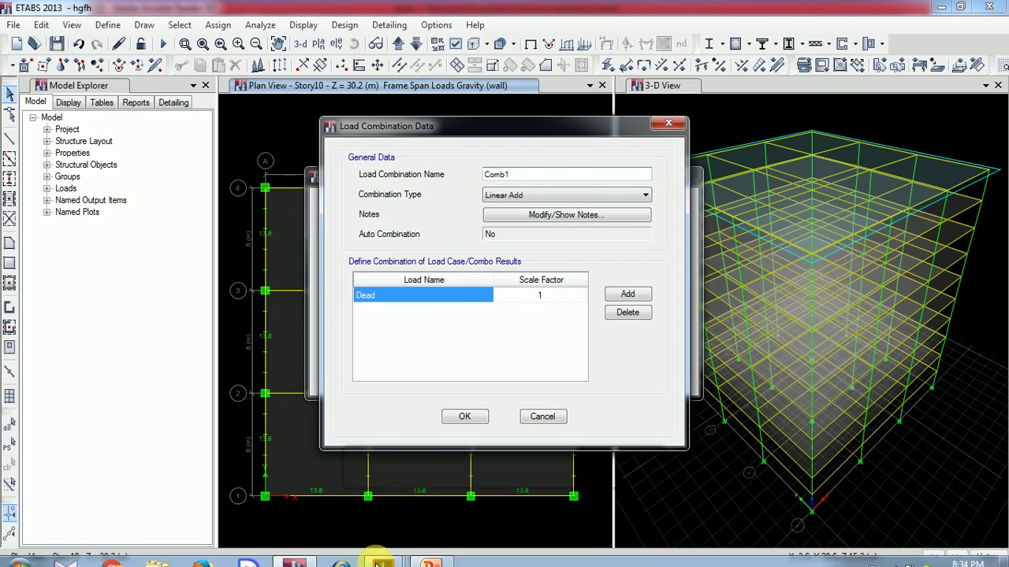
click(383, 552)
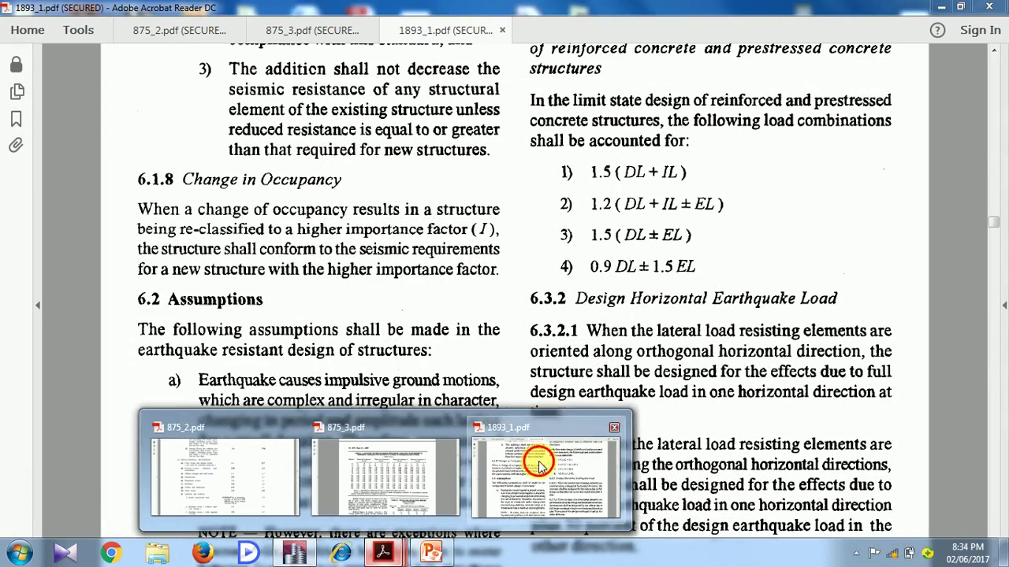
click(512, 467)
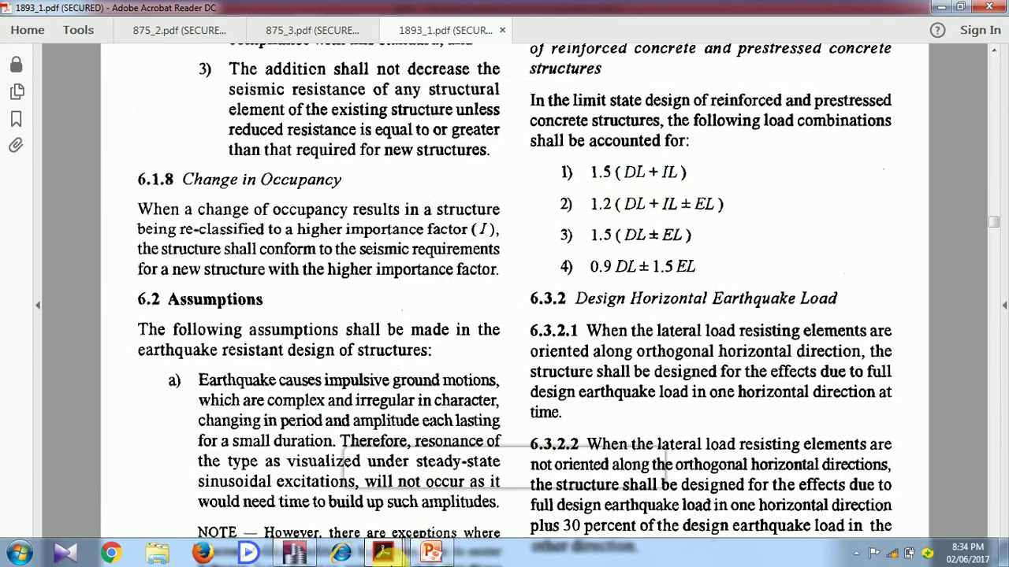
click(294, 554)
click(561, 295)
text(1.5)
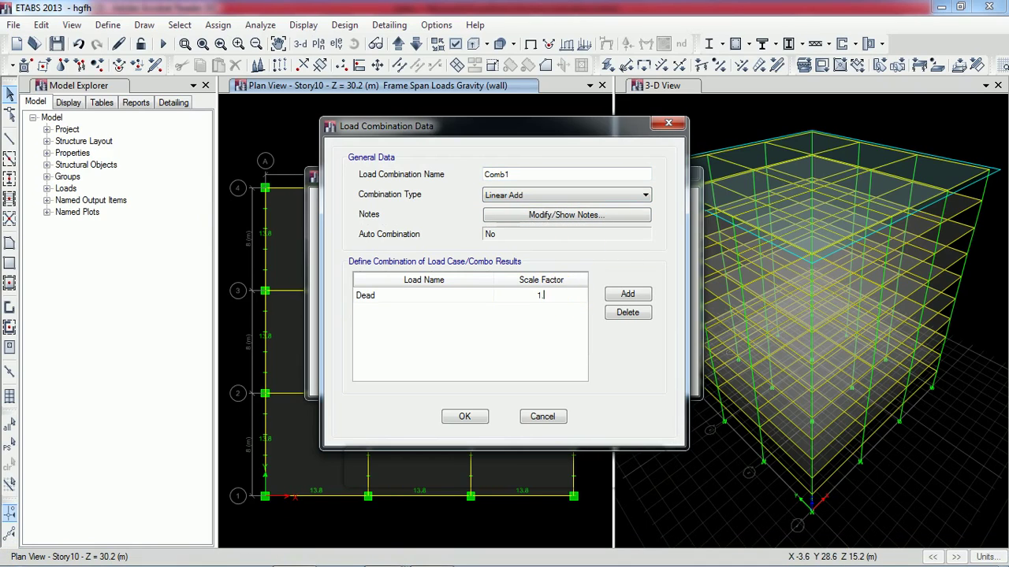
Step: Add the Live load at scale factor 1.5 to the first load combination and accept it
click(625, 293)
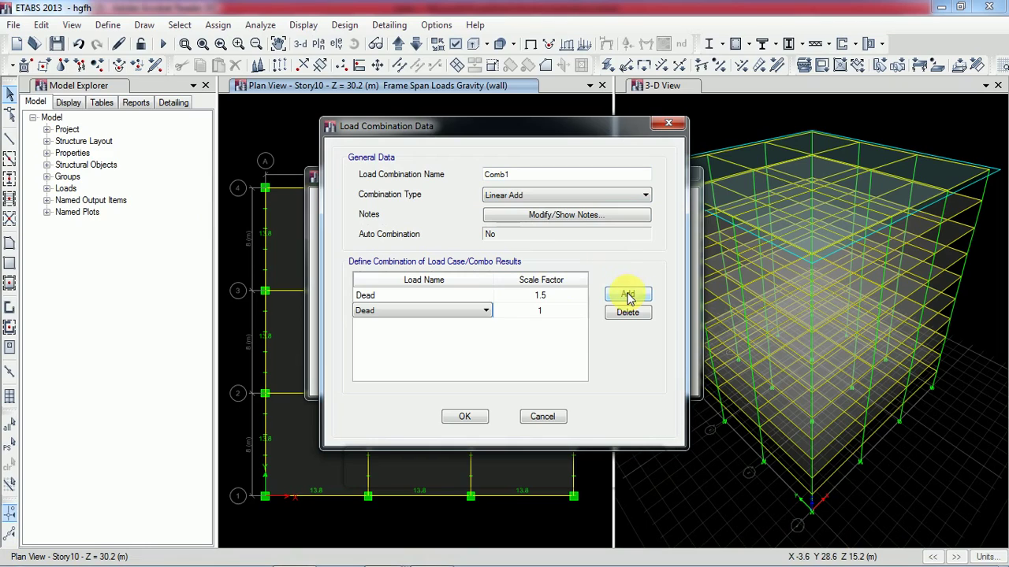
click(475, 318)
click(444, 332)
click(538, 311)
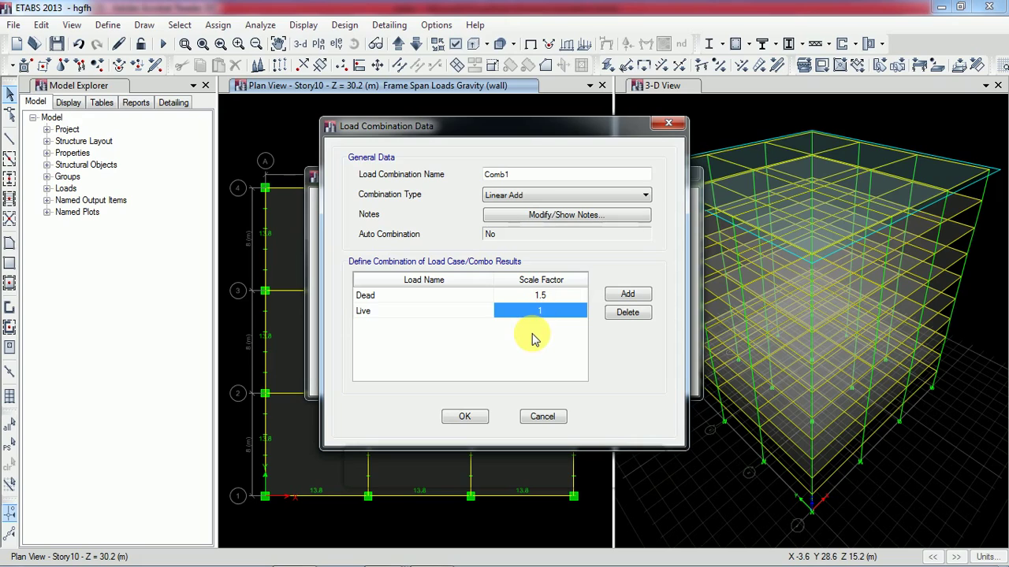
text(1)
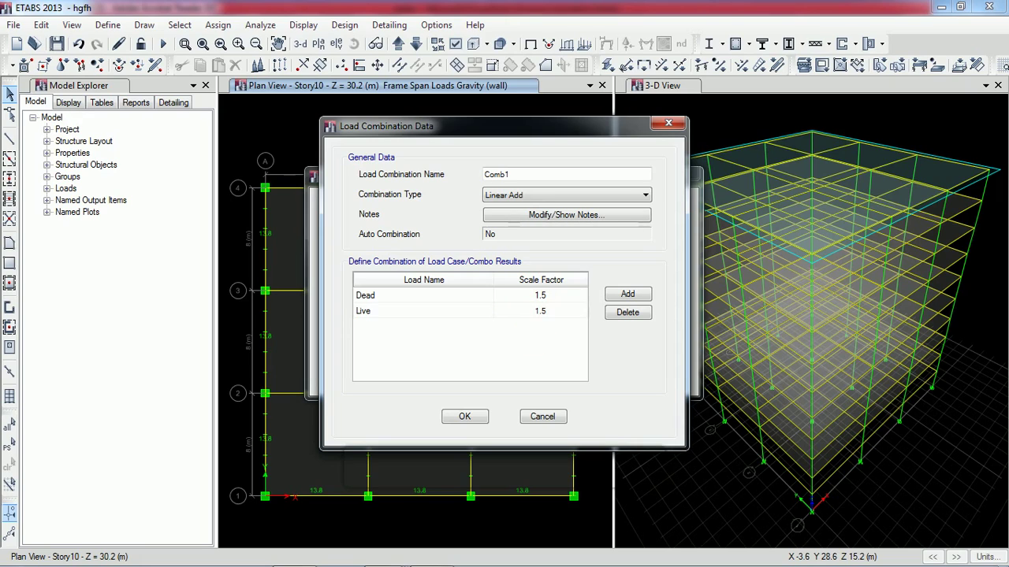
click(479, 418)
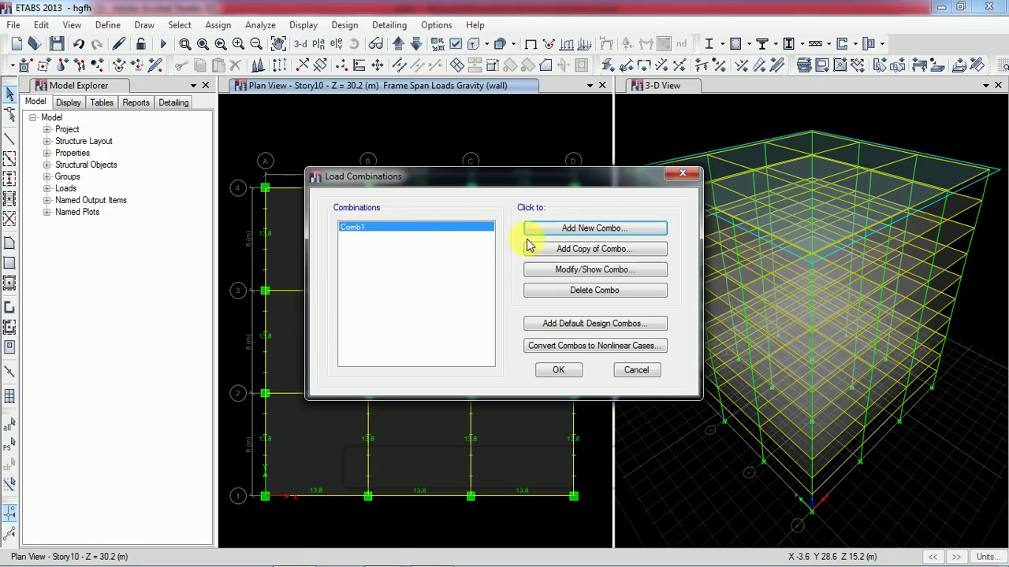
Step: Start a second load combination after checking the factors in IS 1893, and set its Dead scale factor to 1.2
click(577, 227)
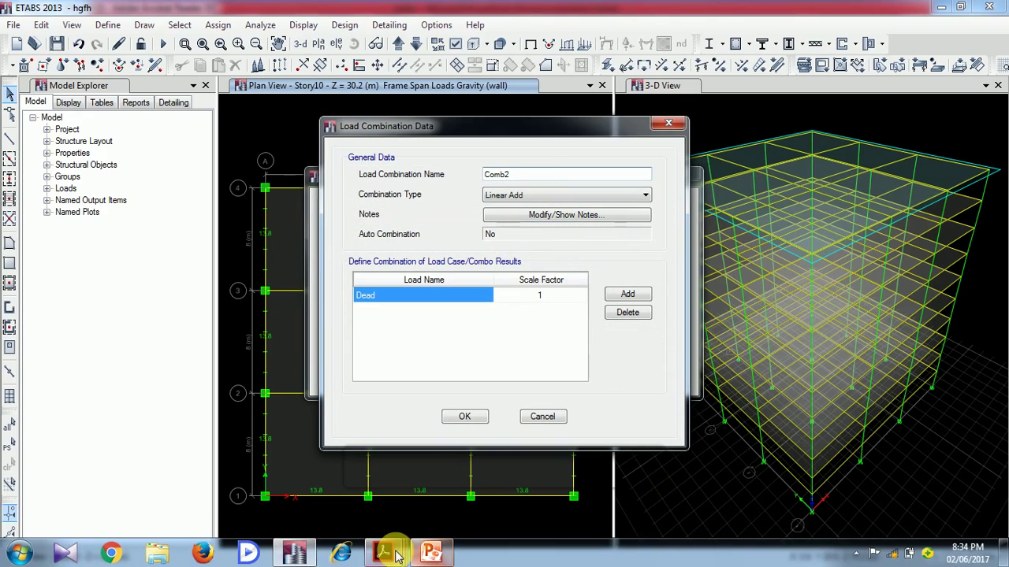
mouse_move(387, 550)
click(534, 467)
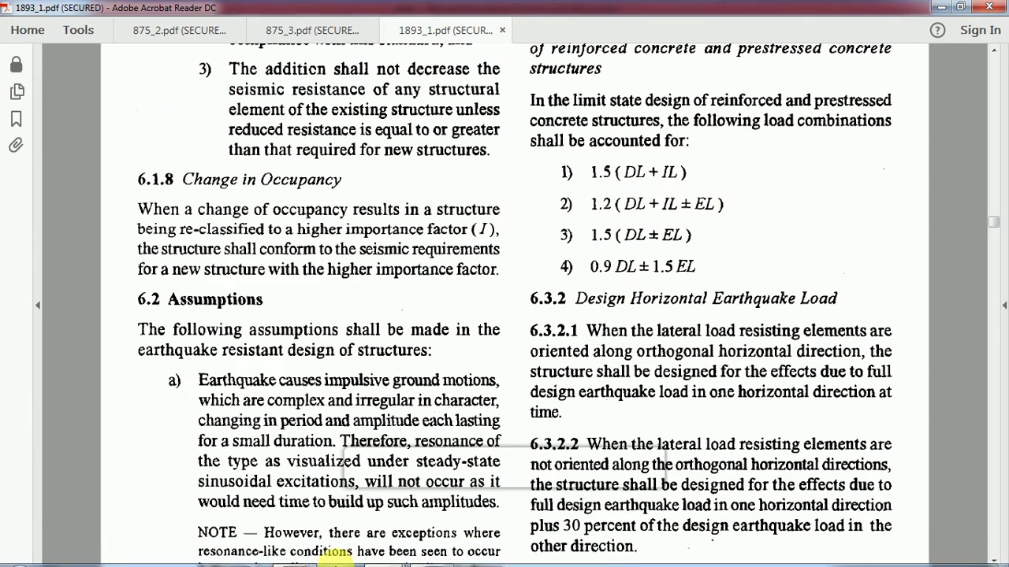
click(294, 559)
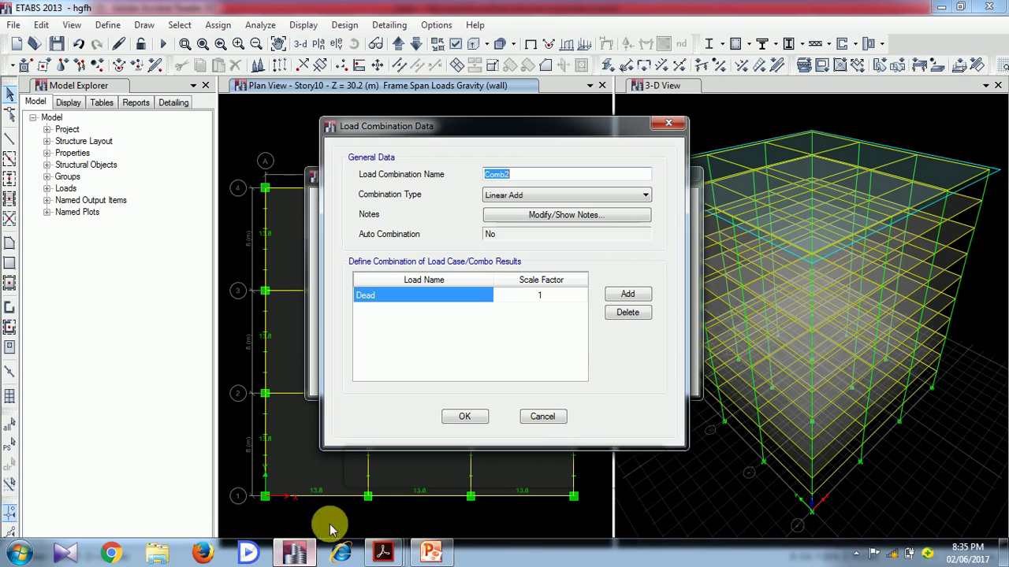
click(525, 298)
text(1.2)
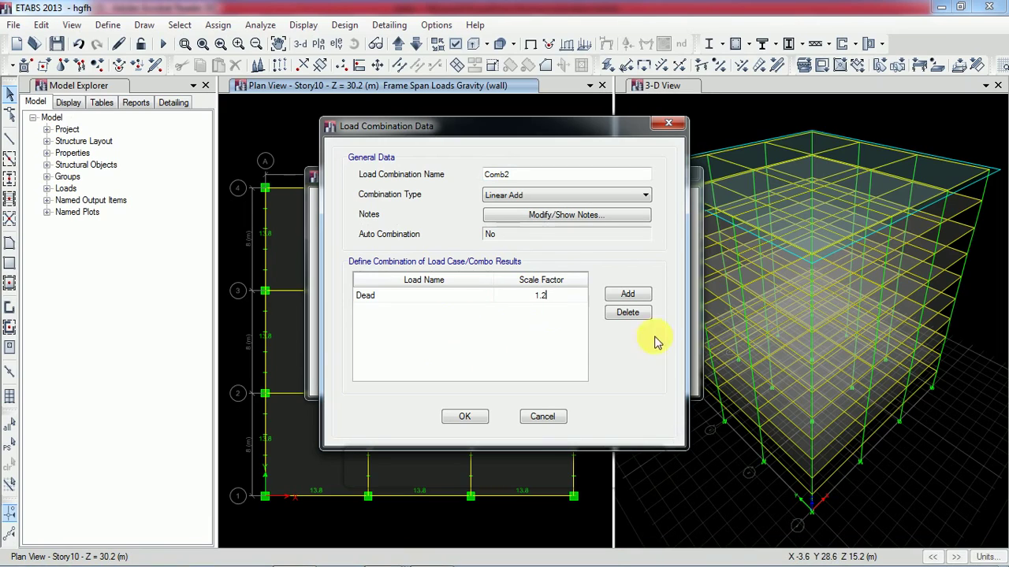
Step: Add the Live load to the second combination with a scale factor of 1.2
click(640, 297)
click(462, 312)
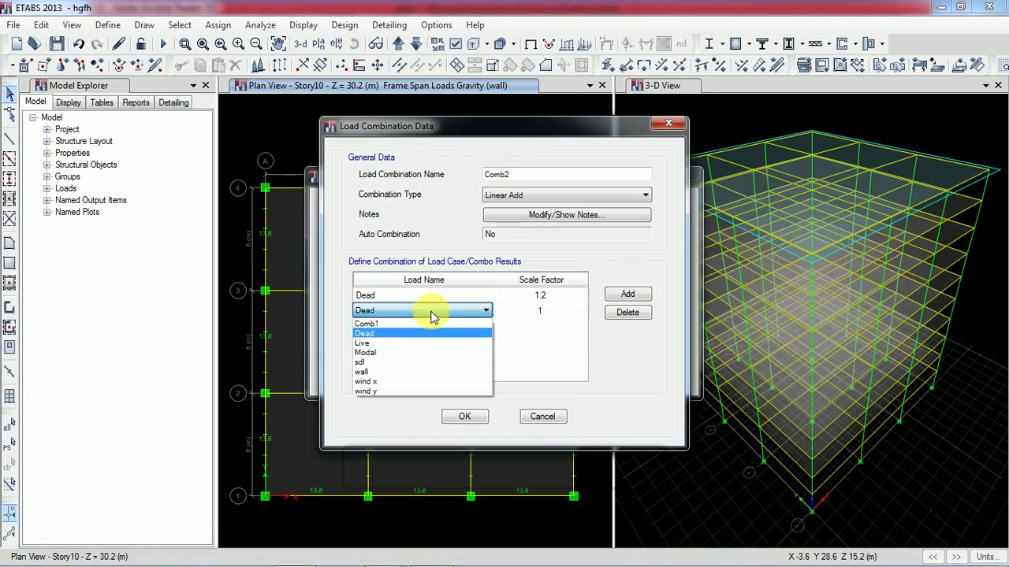
click(413, 342)
click(528, 316)
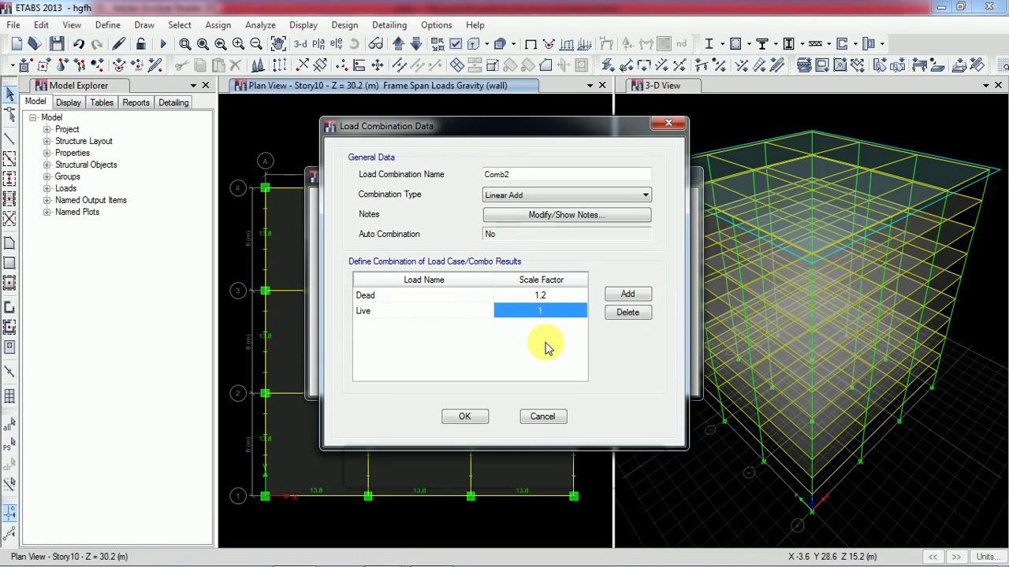
text(1)
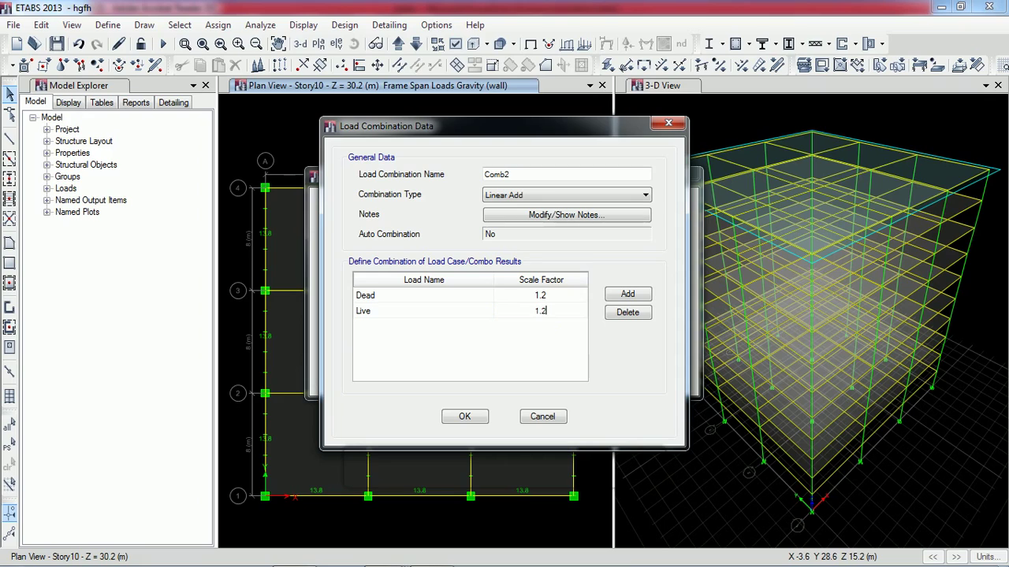
Step: Add wind x with scale factor 1.2 to the second combination and accept it
click(627, 294)
click(432, 326)
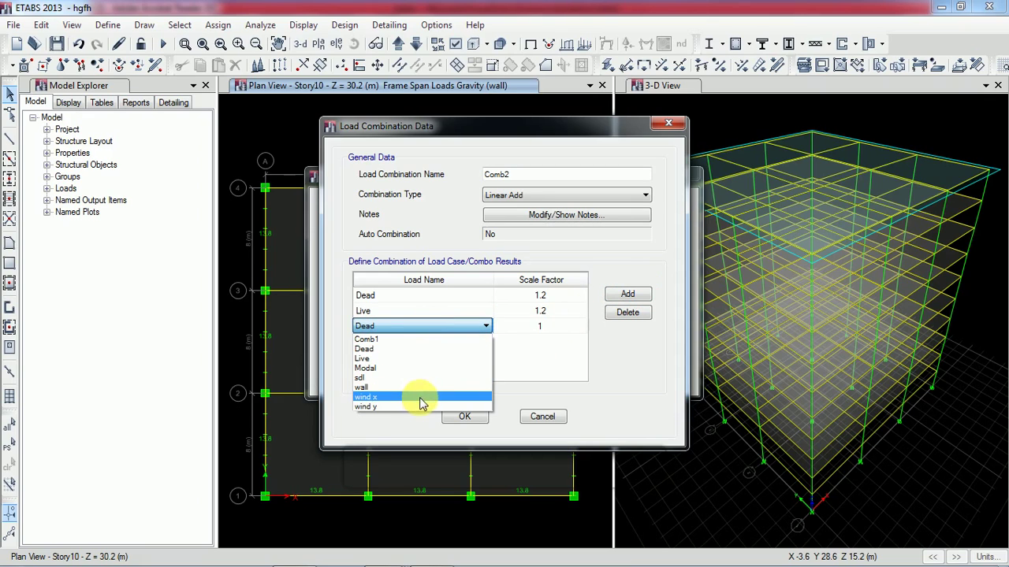
click(421, 397)
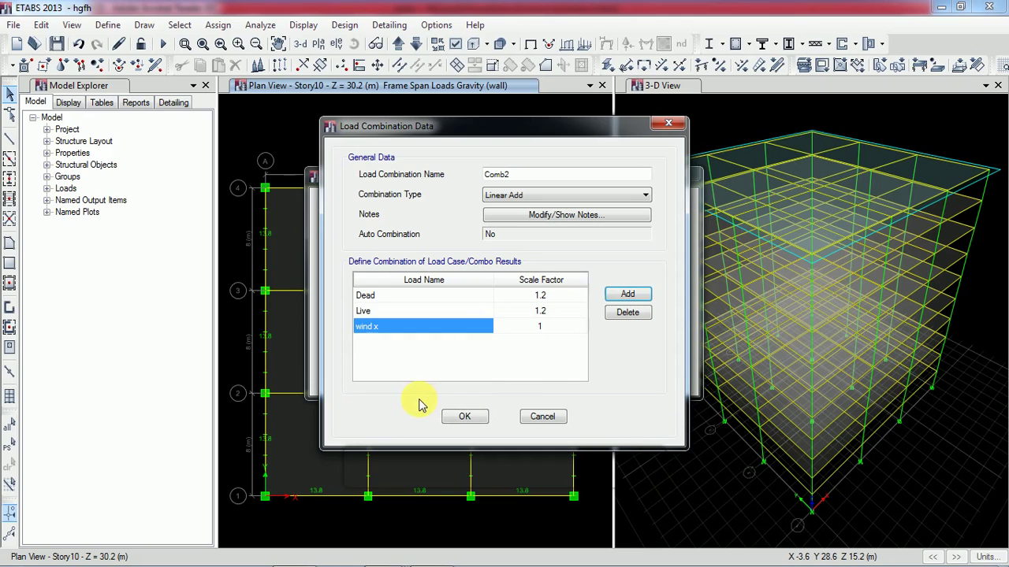
click(550, 325)
text(1.2)
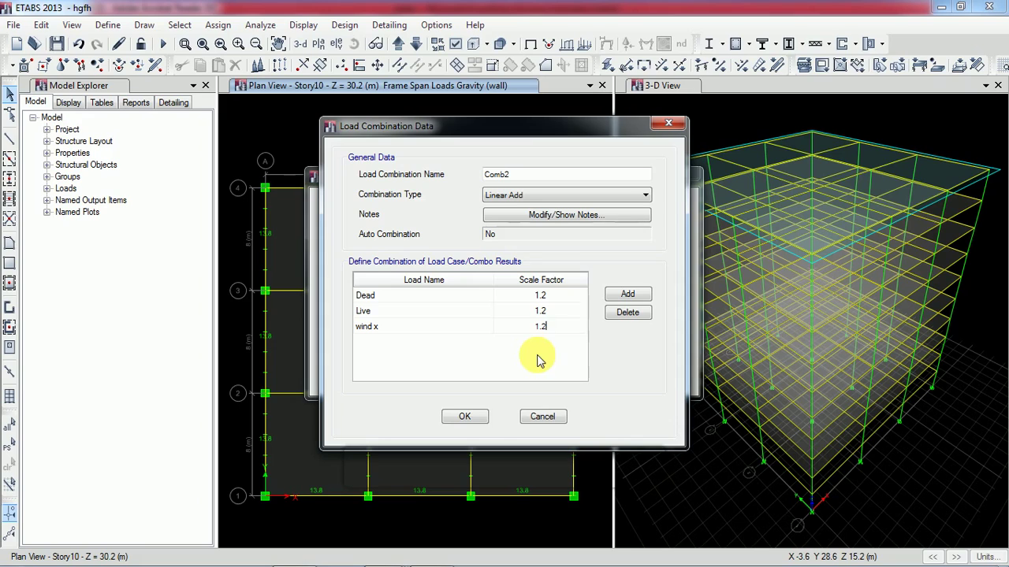
click(464, 419)
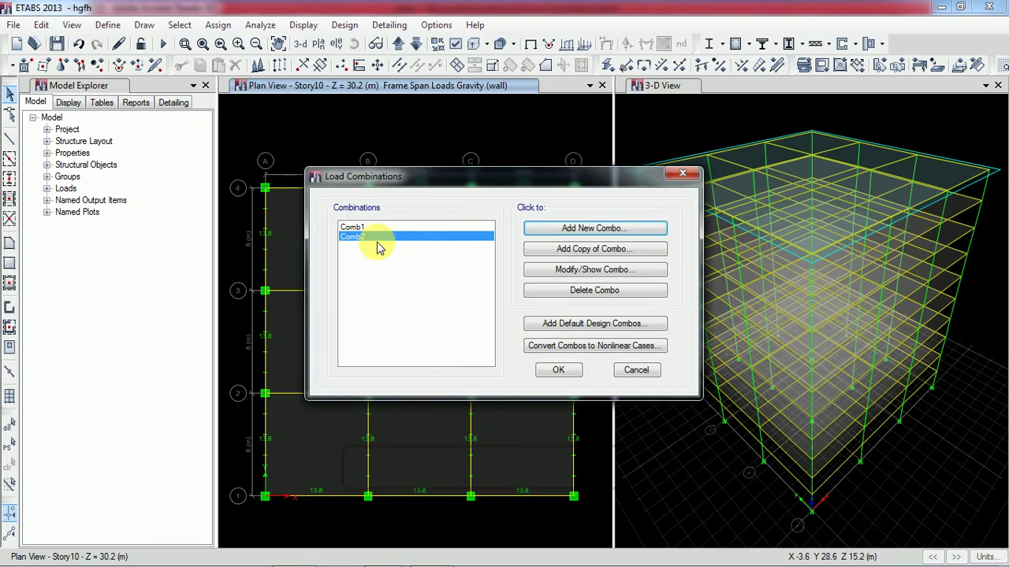
Step: Start a third load combination and set its Dead scale factor to 1.2
click(569, 230)
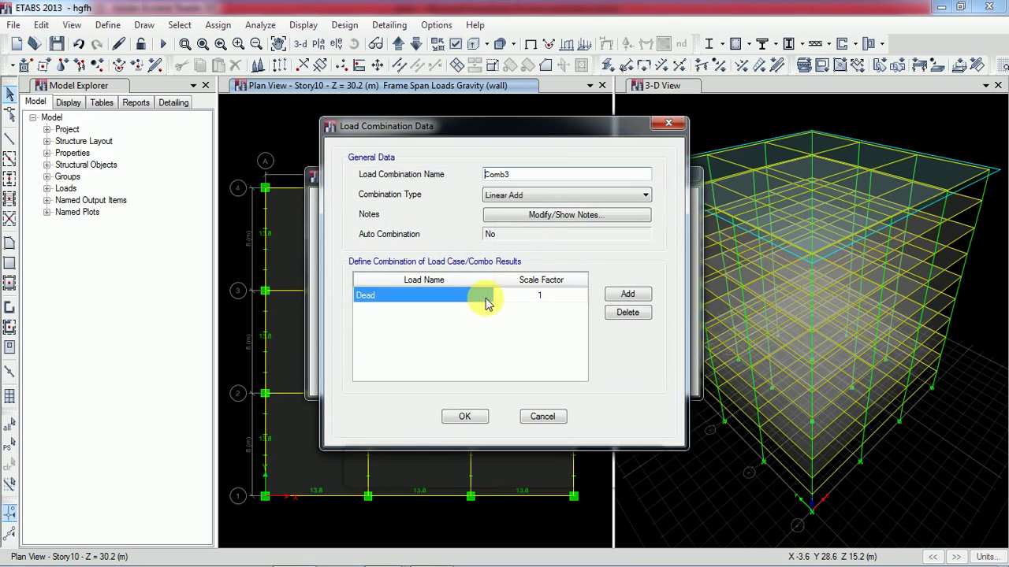
click(552, 298)
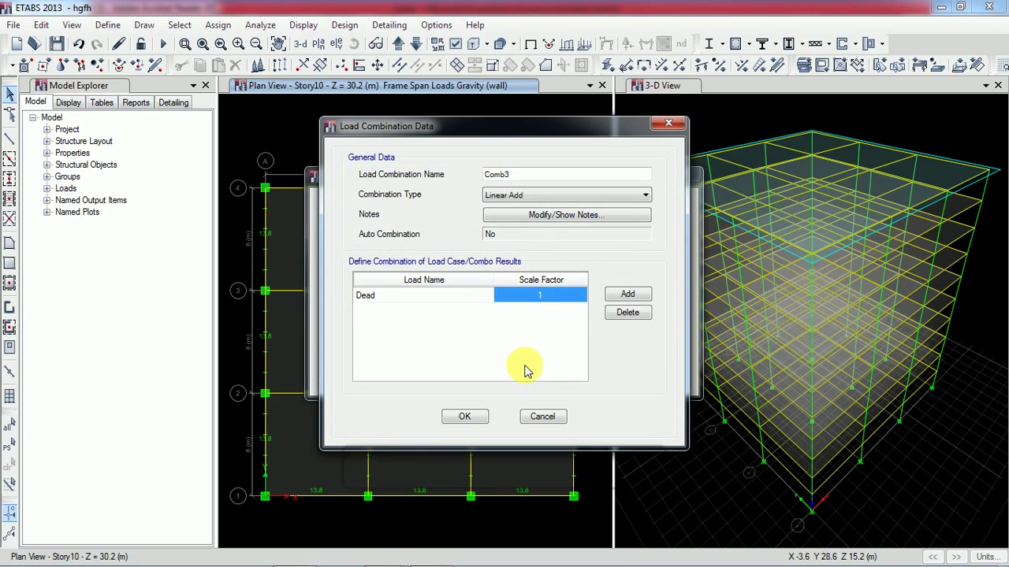
text(1.2)
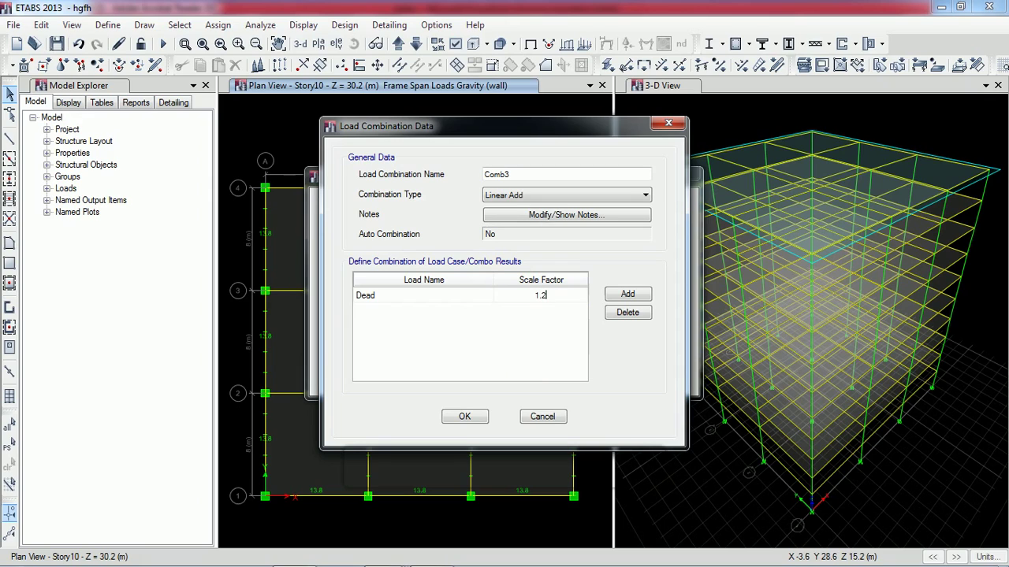
Step: Add the Live load to the third combination with a scale factor of 1.2
click(627, 294)
click(427, 310)
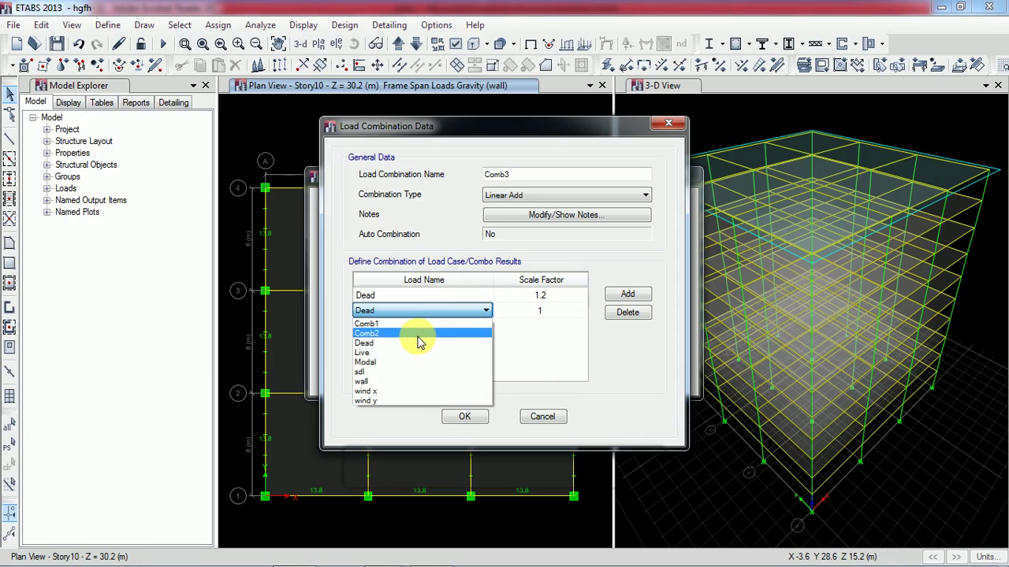
click(412, 352)
click(543, 311)
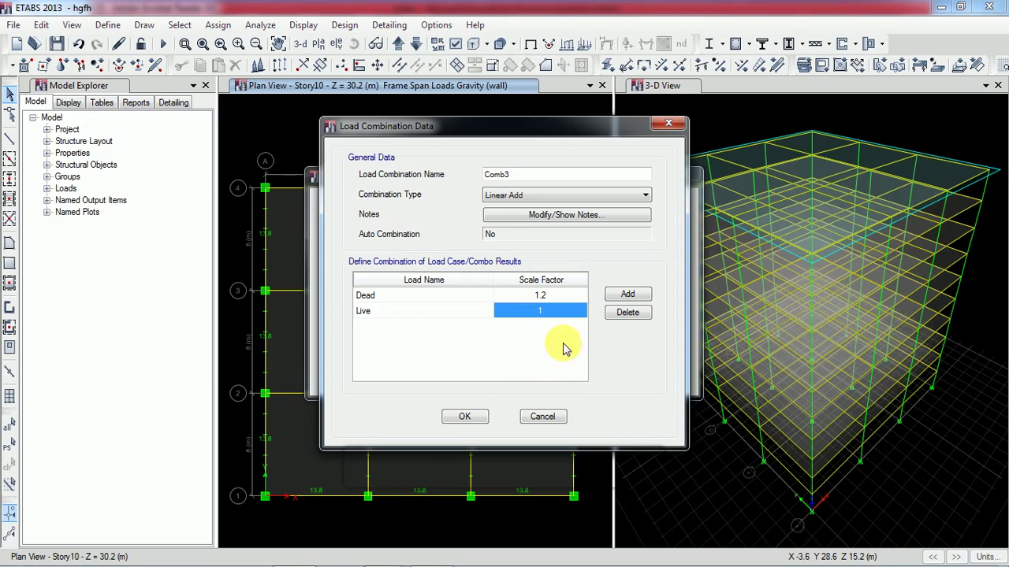
text(1)
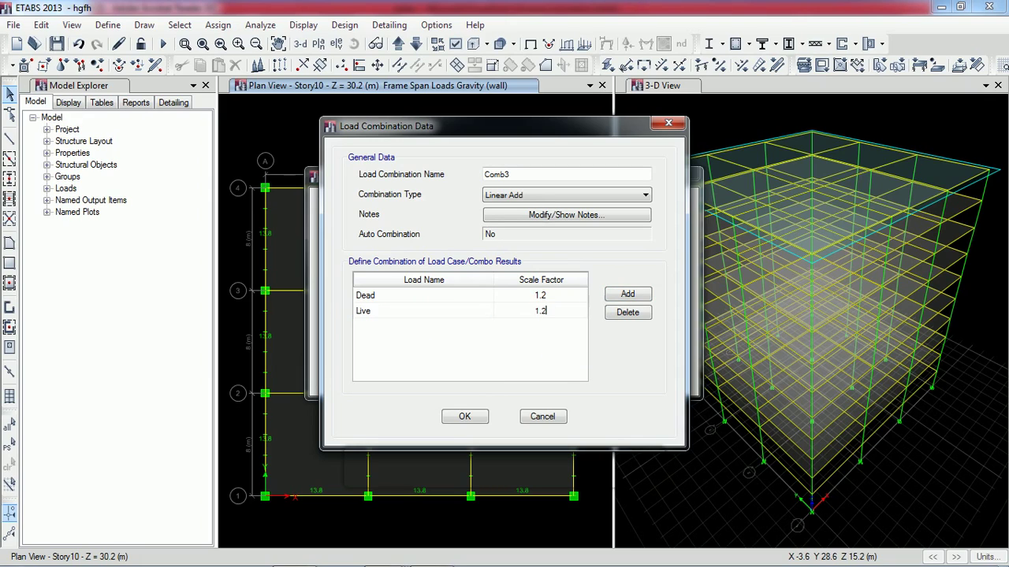
Step: Add wind y with scale factor 1.2 to the third combination and accept it
click(628, 294)
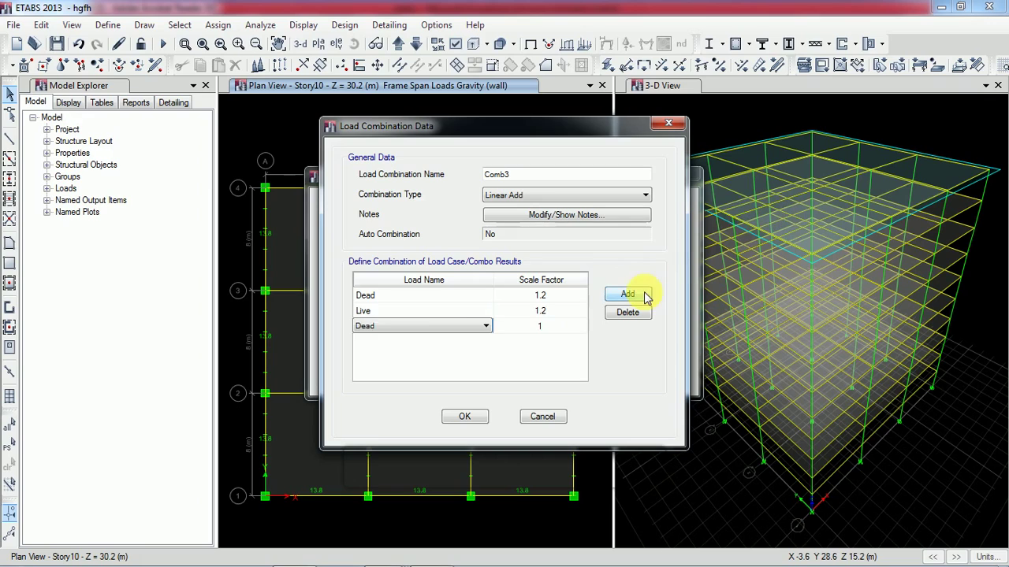
click(434, 331)
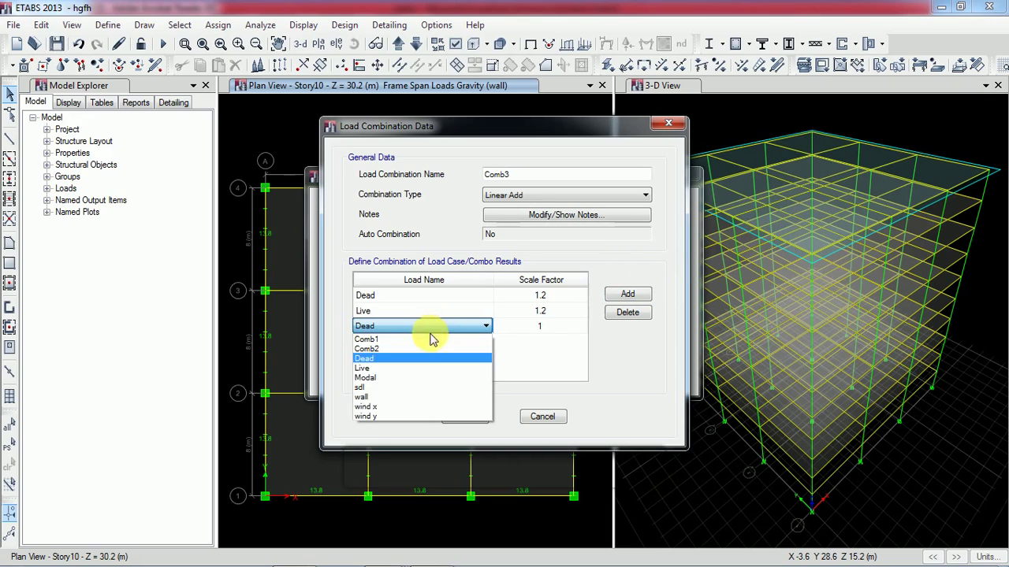
click(416, 422)
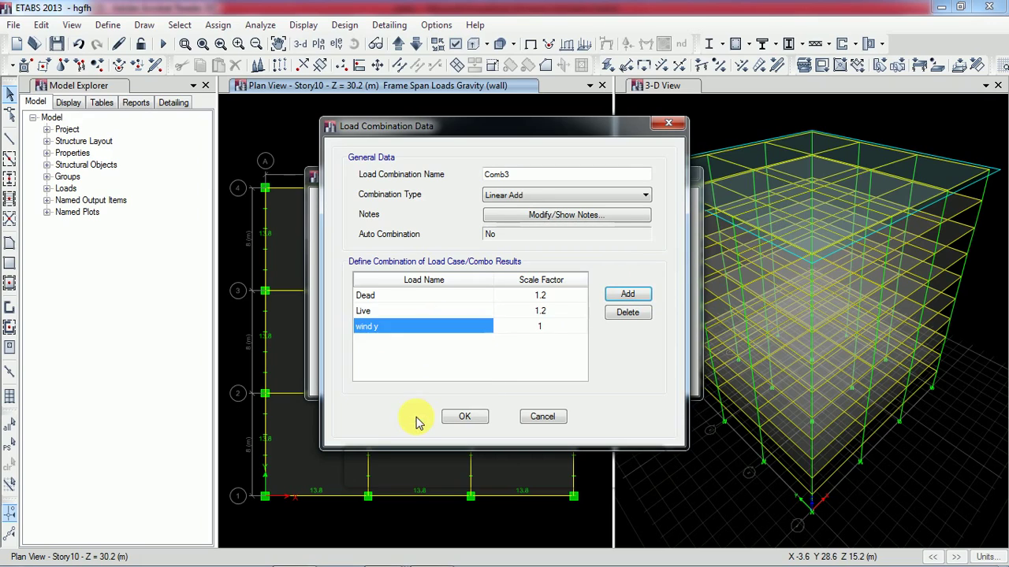
click(554, 333)
text(1.2)
click(465, 427)
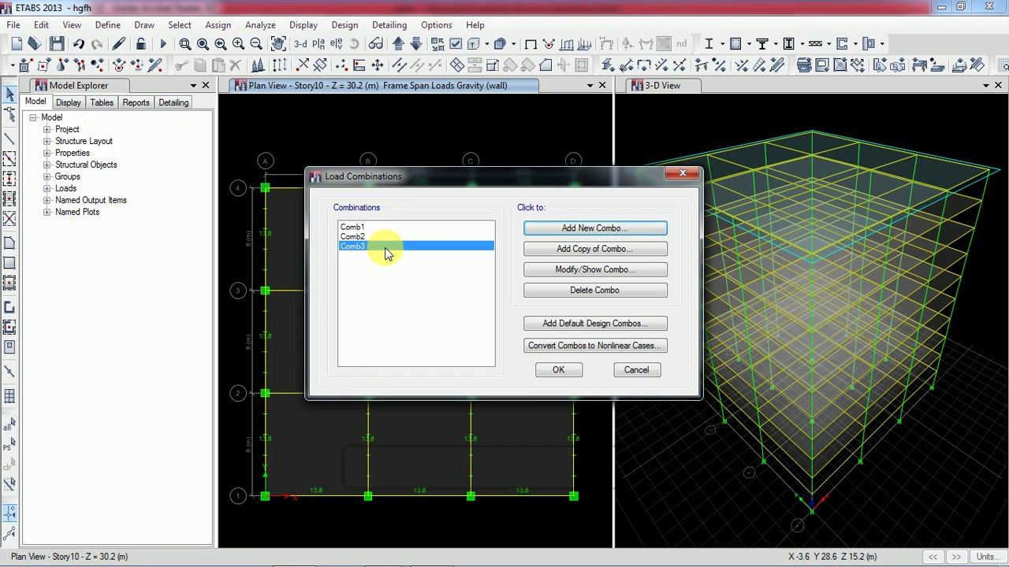
Step: Start a fourth load combination, recheck the factors in the IS 1893 PDF, and set its Dead scale factor to 1.2
click(589, 229)
mouse_move(383, 552)
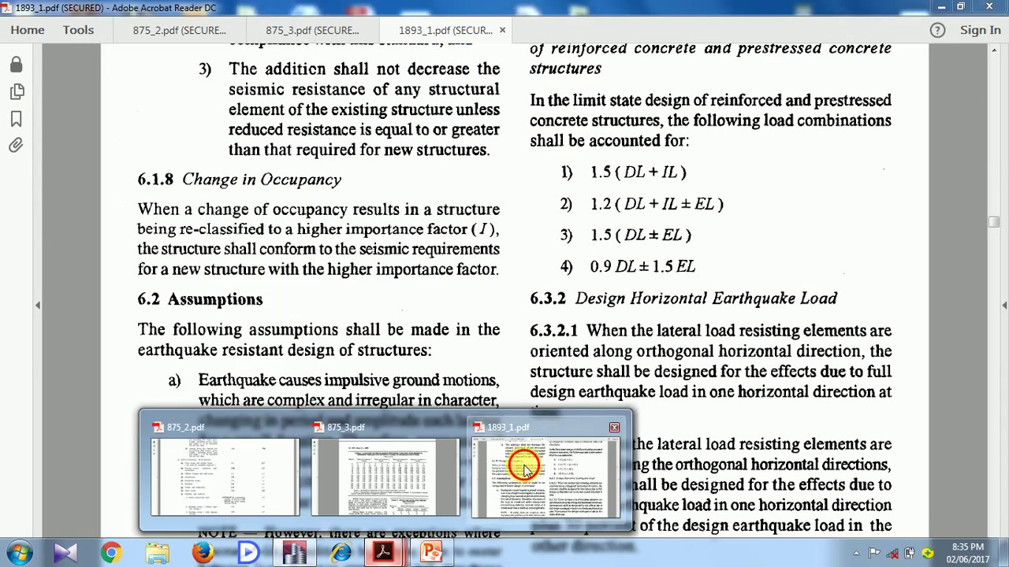
click(513, 449)
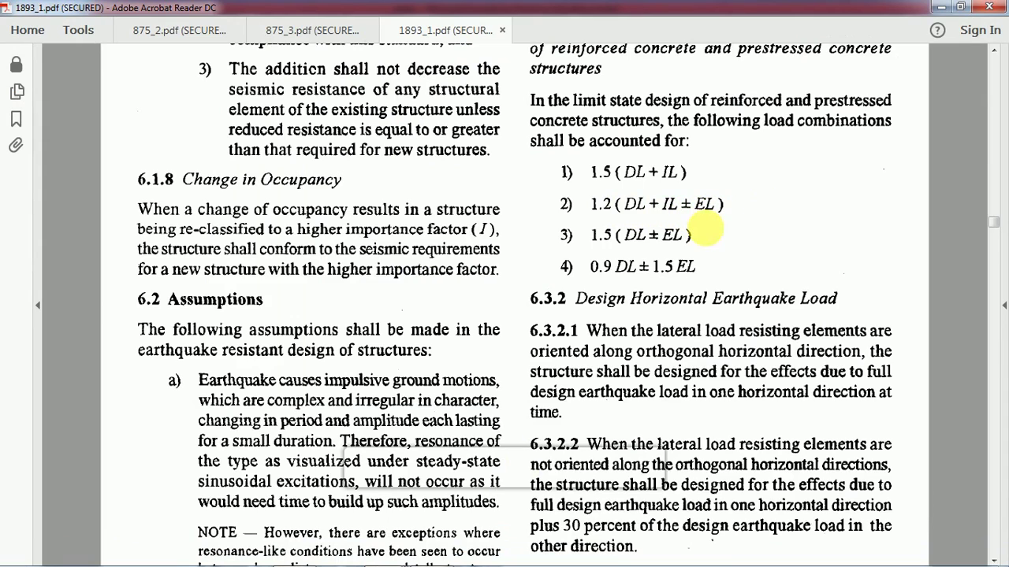
click(293, 551)
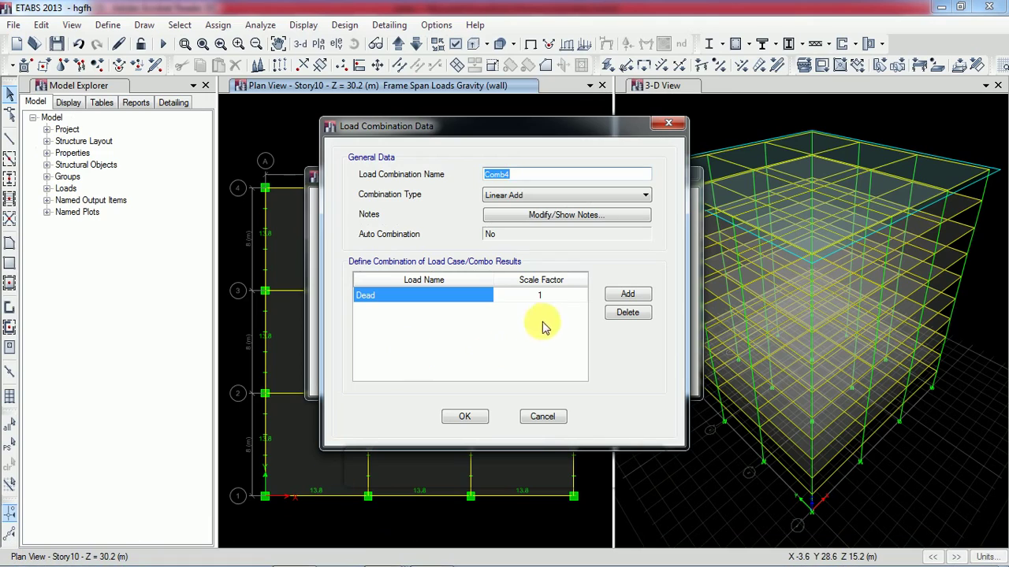
click(543, 295)
text(1.2)
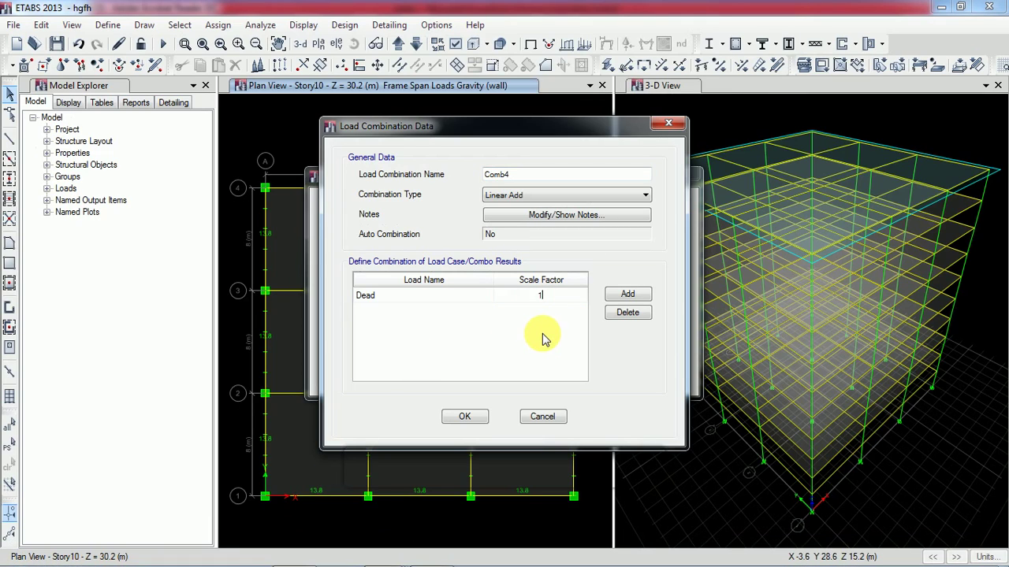
Step: Add the Live load to the fourth combination with a scale factor of 1.2
click(625, 294)
click(429, 315)
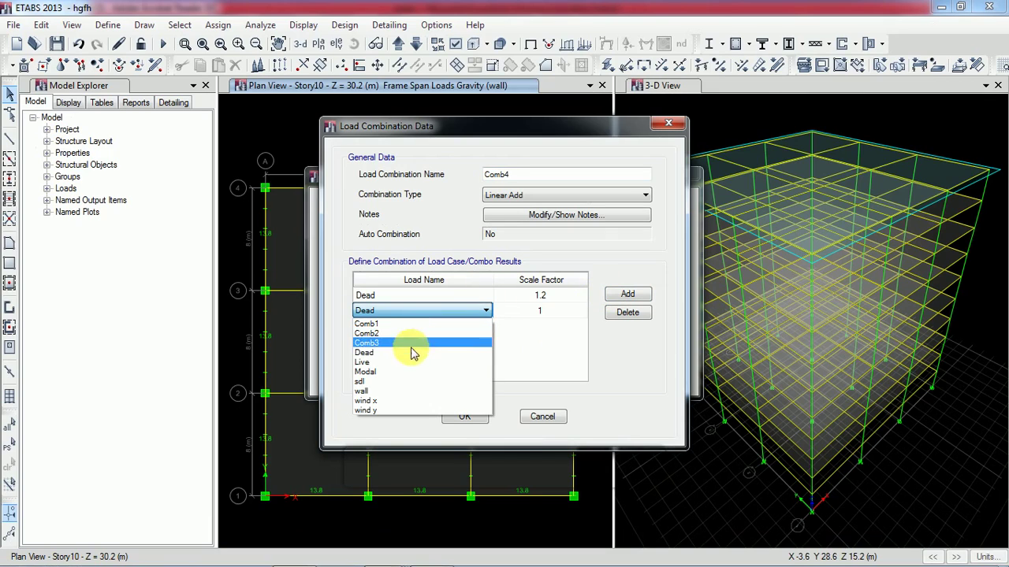
click(399, 363)
click(565, 310)
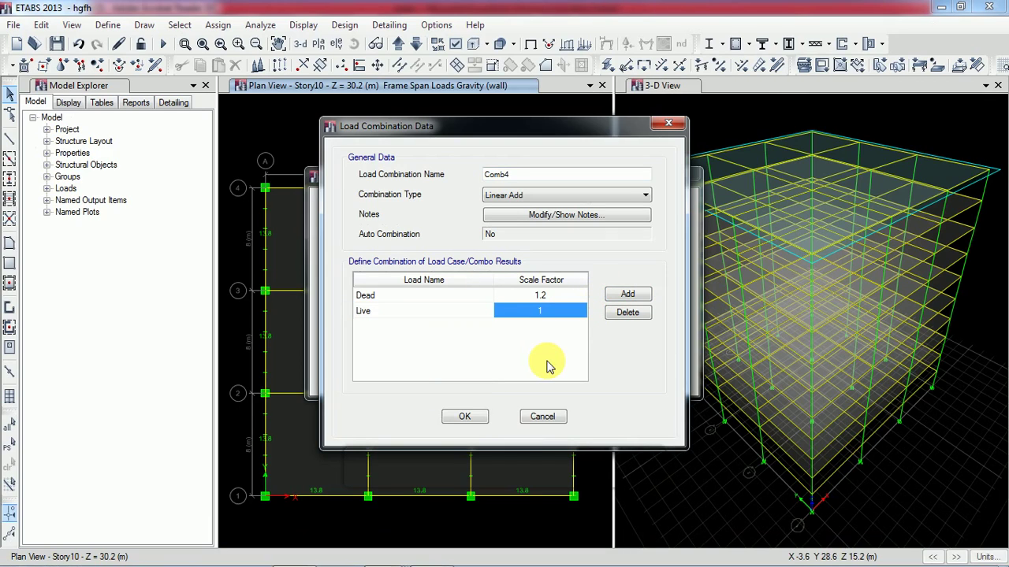
text(1.2)
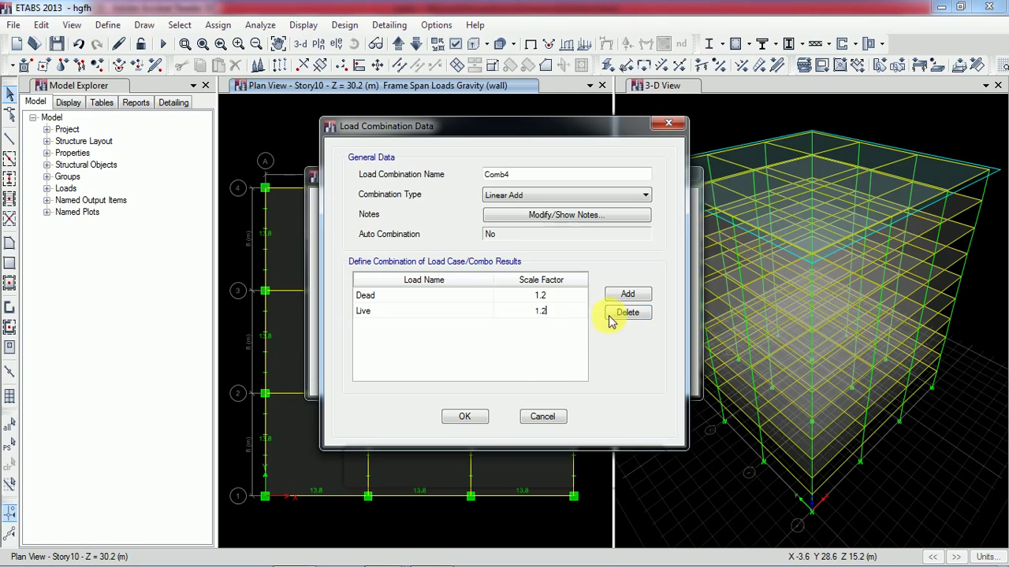
Step: Add wind x with scale factor -1.2 to the fourth combination and accept it
click(628, 294)
click(417, 326)
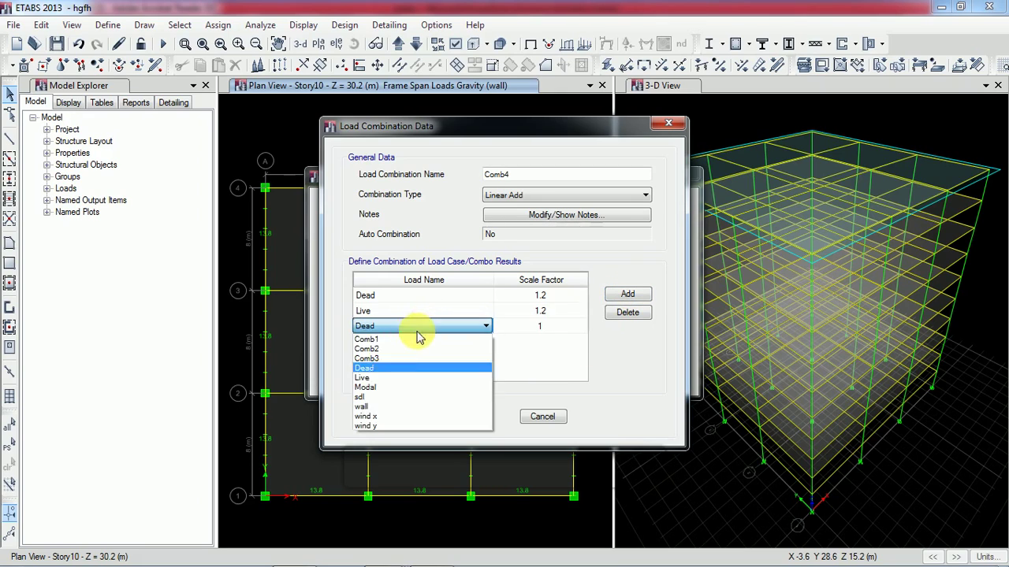
click(387, 416)
click(542, 327)
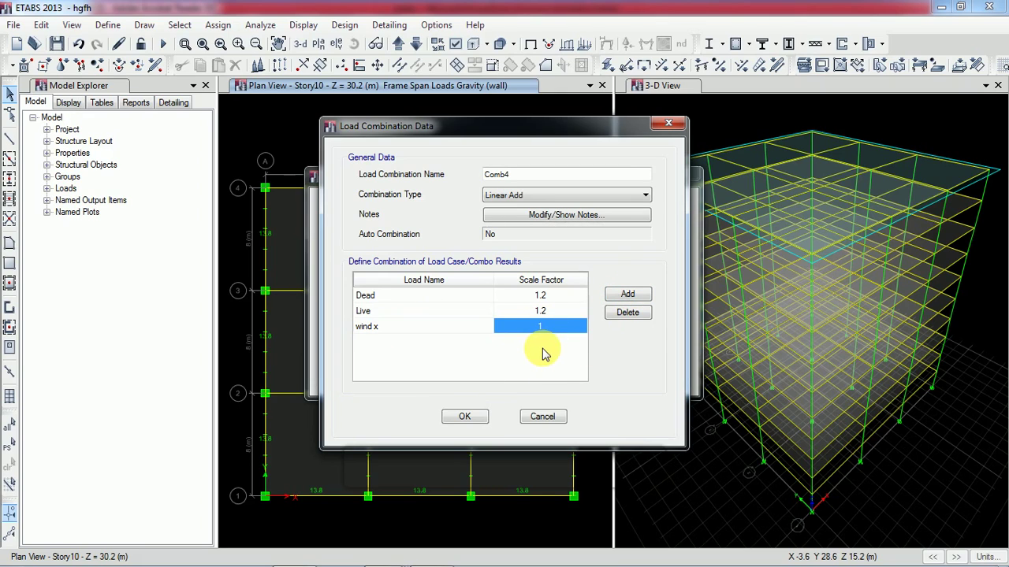
text(1)
text(1.)
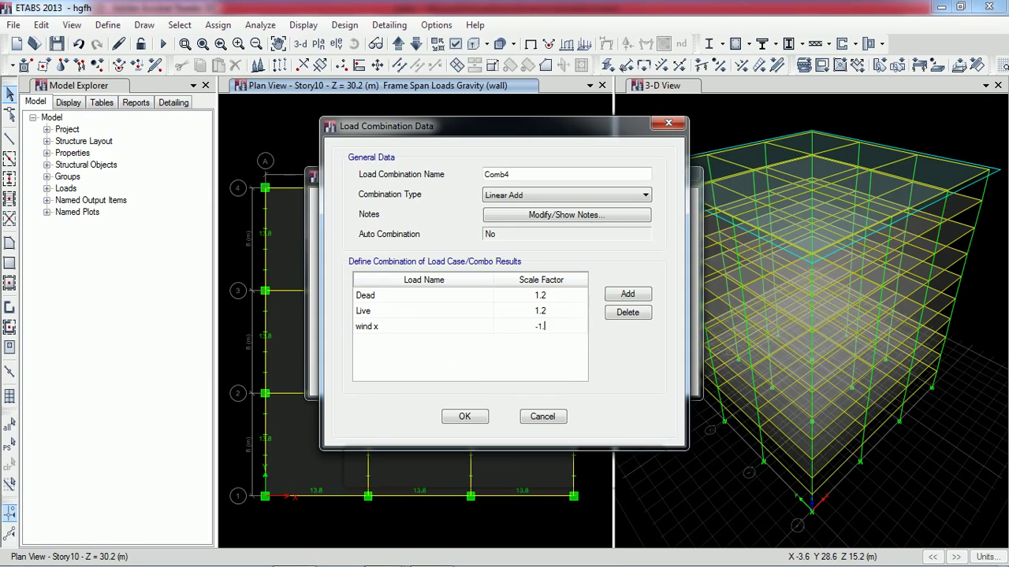
click(466, 418)
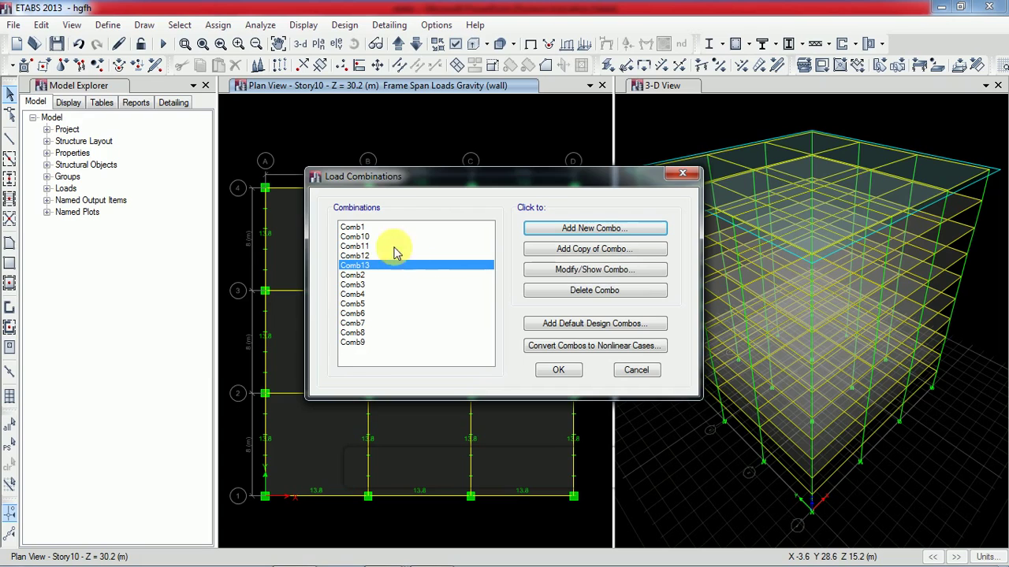
Step: Compare the defined combinations with the list in the IS 1893 PDF and accept the load combinations
mouse_move(383, 552)
click(477, 498)
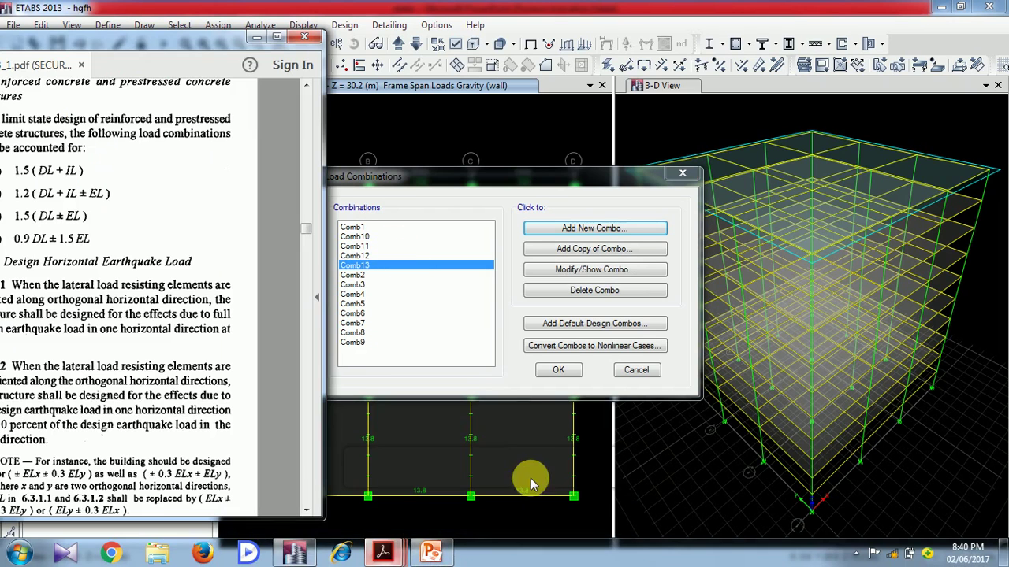
click(282, 40)
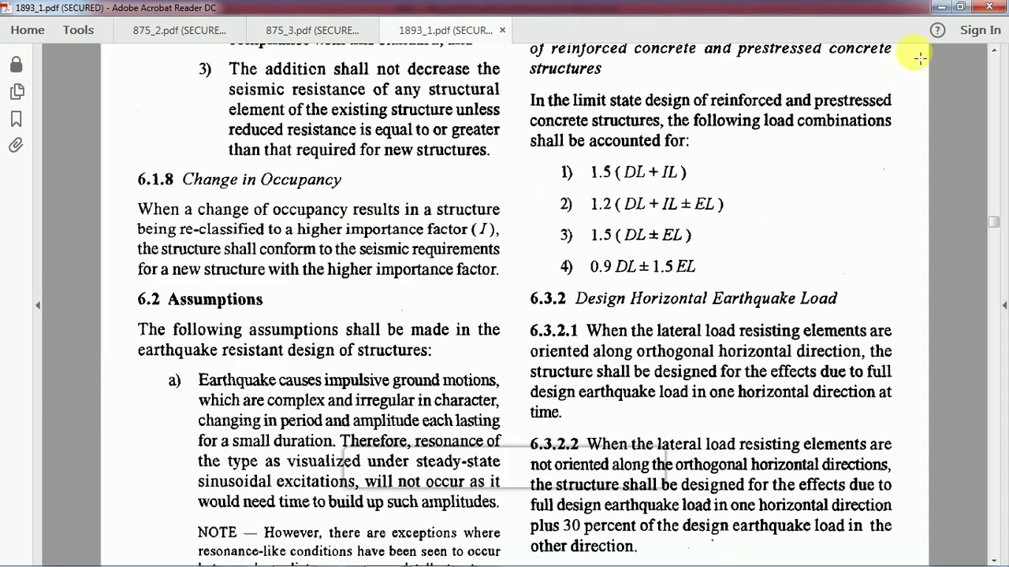
click(938, 10)
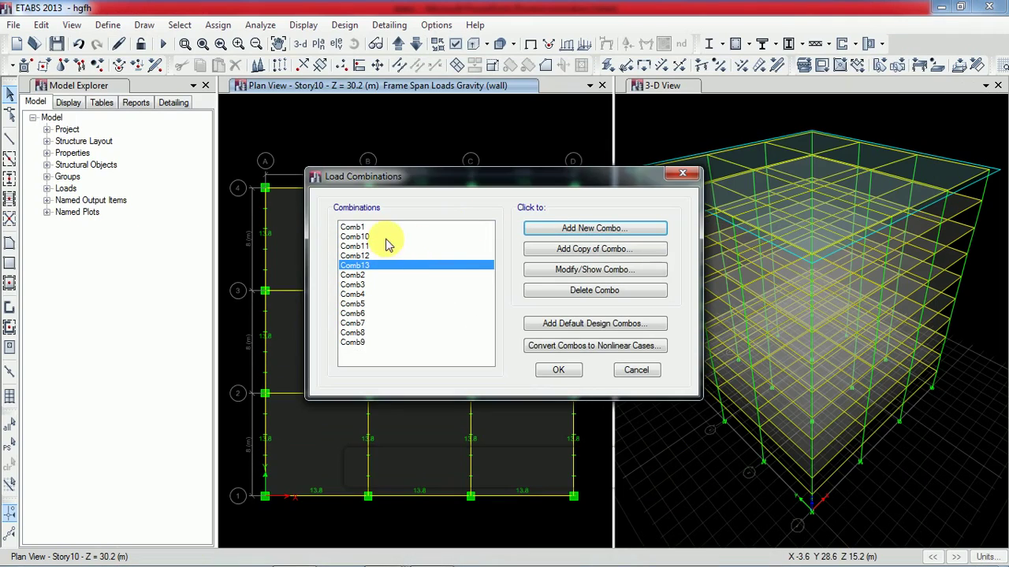
click(567, 374)
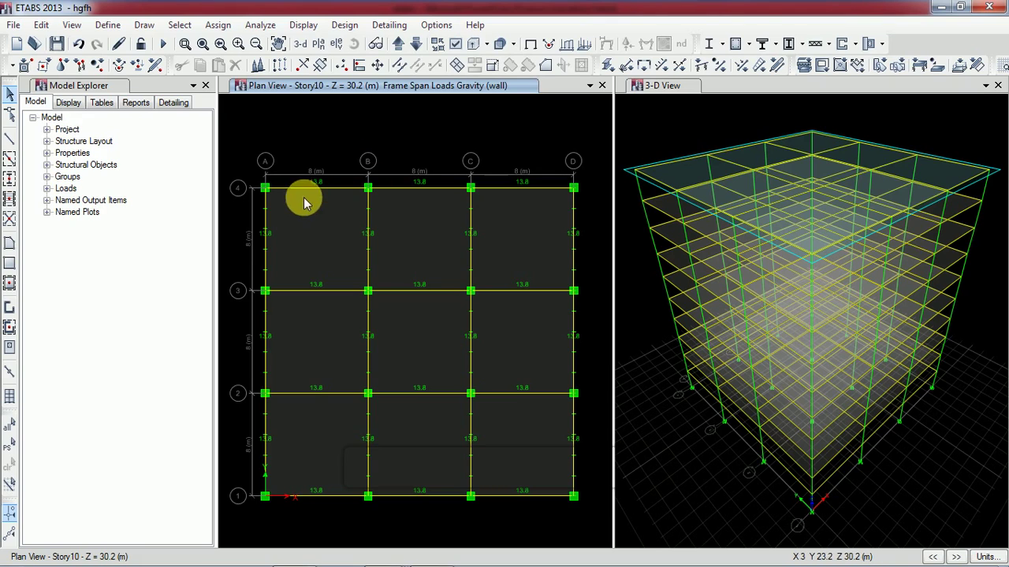
Step: Set up a model check with the joints/joints, joints/frames and joints/shells tolerance checks enabled
click(224, 26)
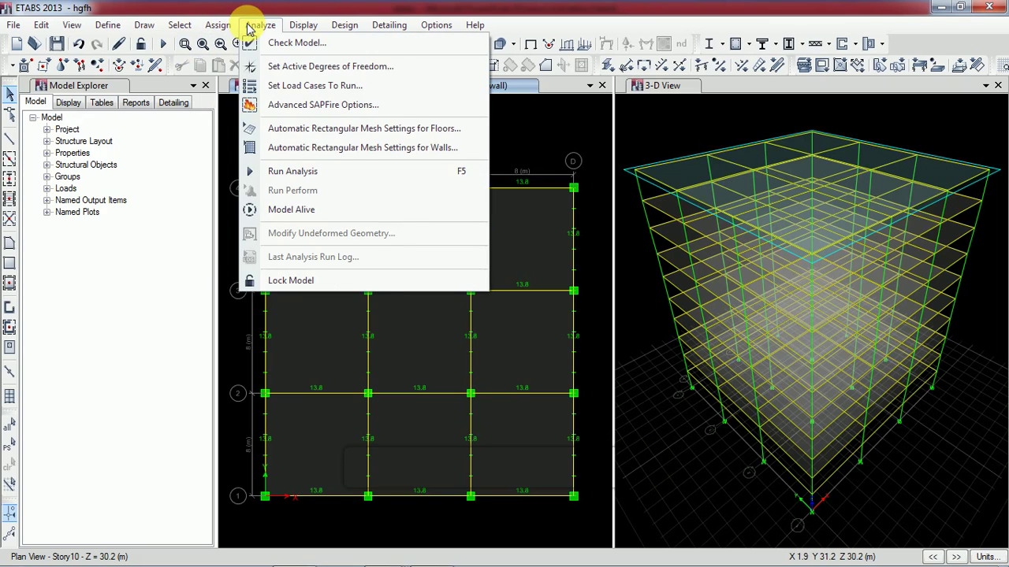
click(251, 26)
click(254, 25)
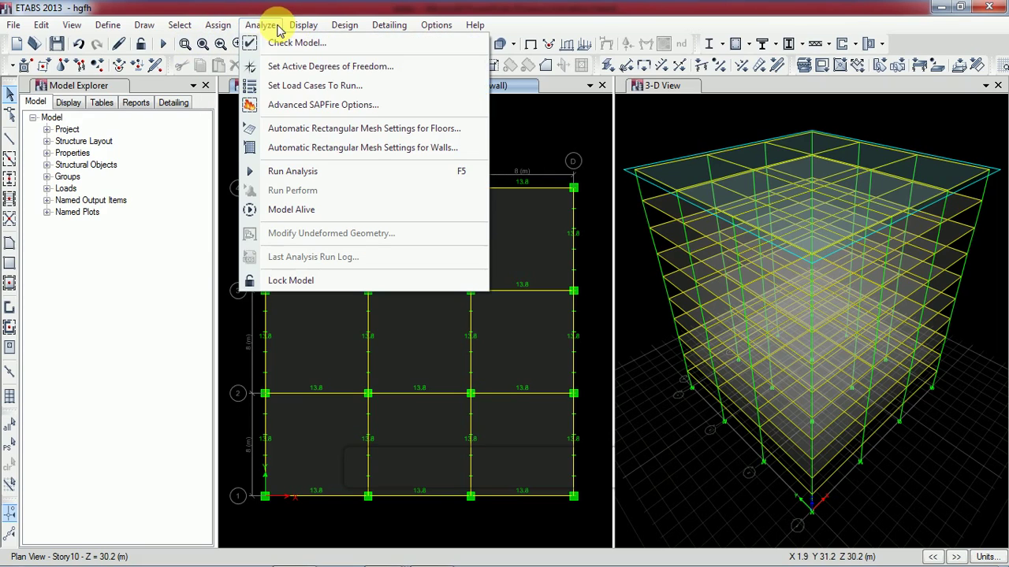
click(339, 46)
click(395, 171)
click(397, 186)
click(396, 201)
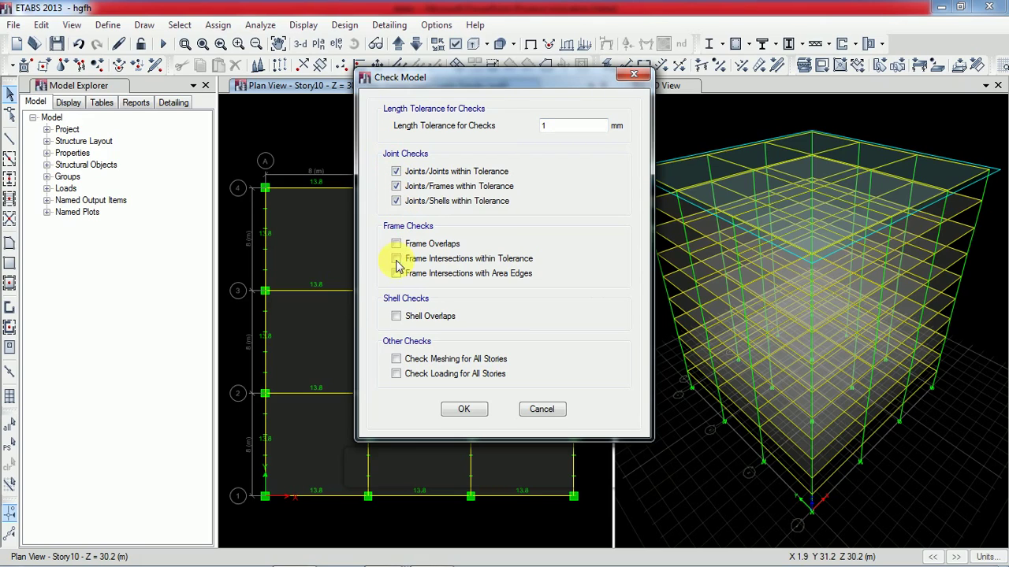
Step: Enable all frame, shell overlap, meshing and loading checks as well, run the model check and dismiss its report
click(396, 243)
click(396, 258)
click(397, 274)
click(396, 316)
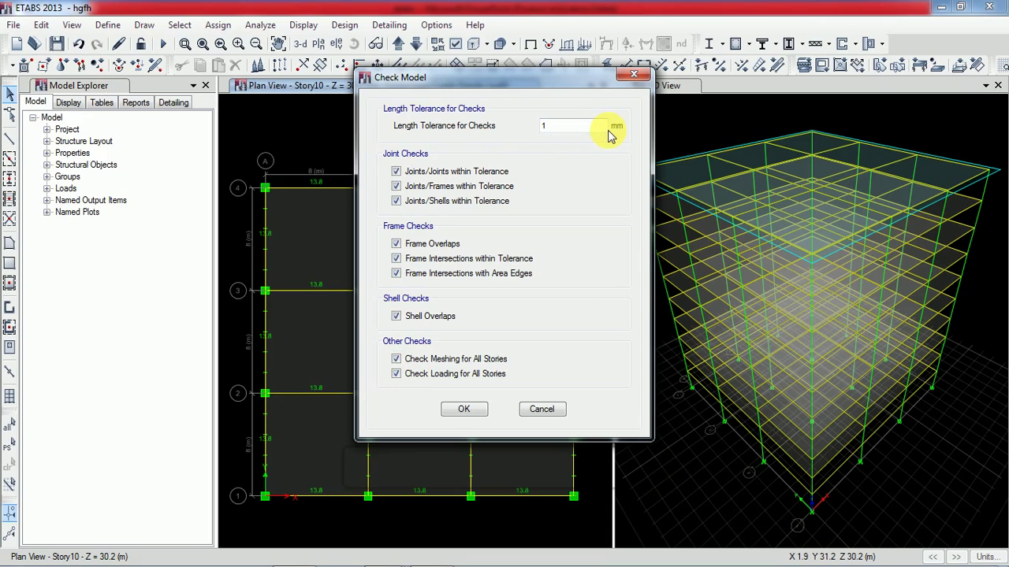
click(465, 409)
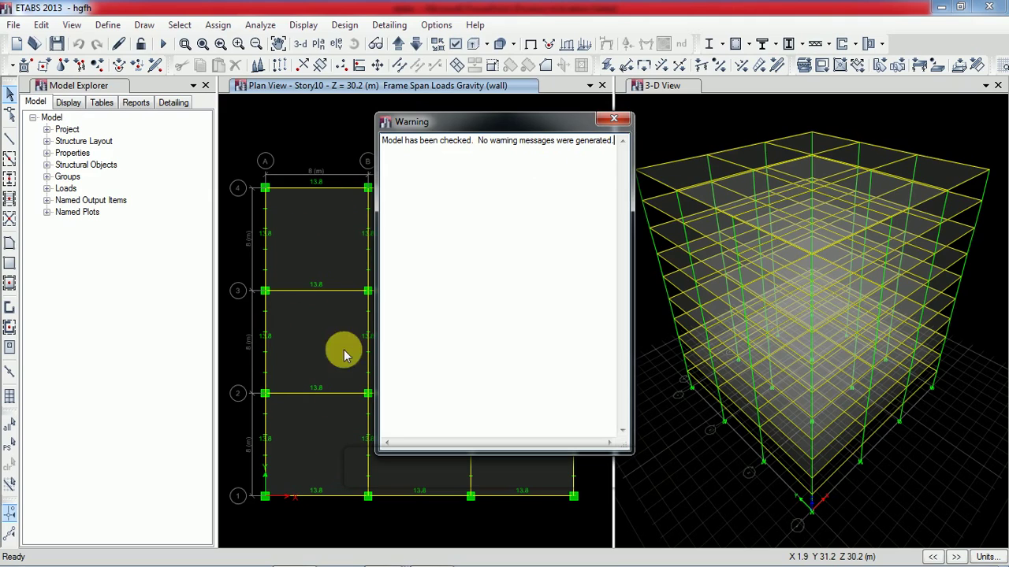
click(614, 120)
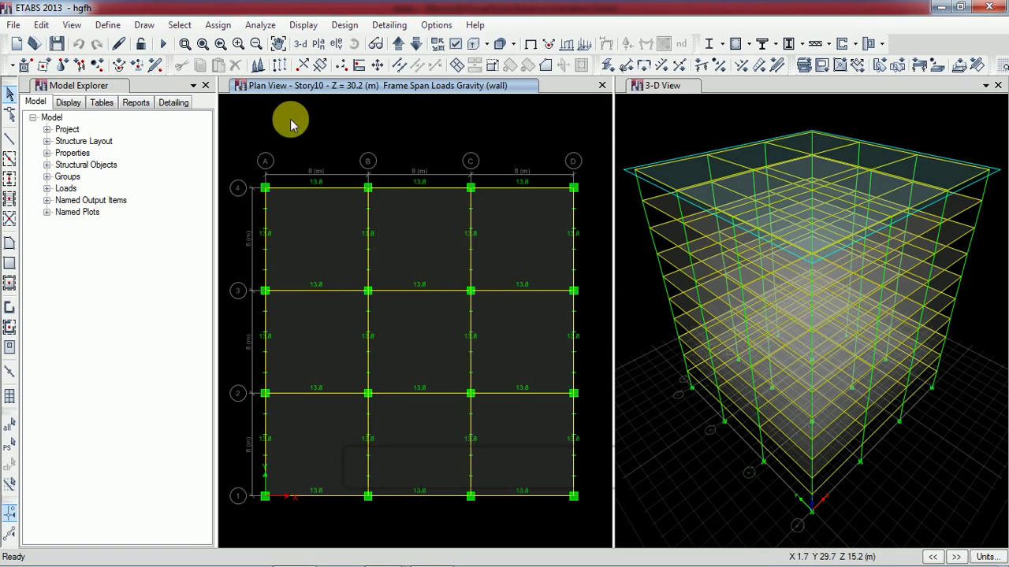
Step: Run the analysis of the checked building model
click(260, 25)
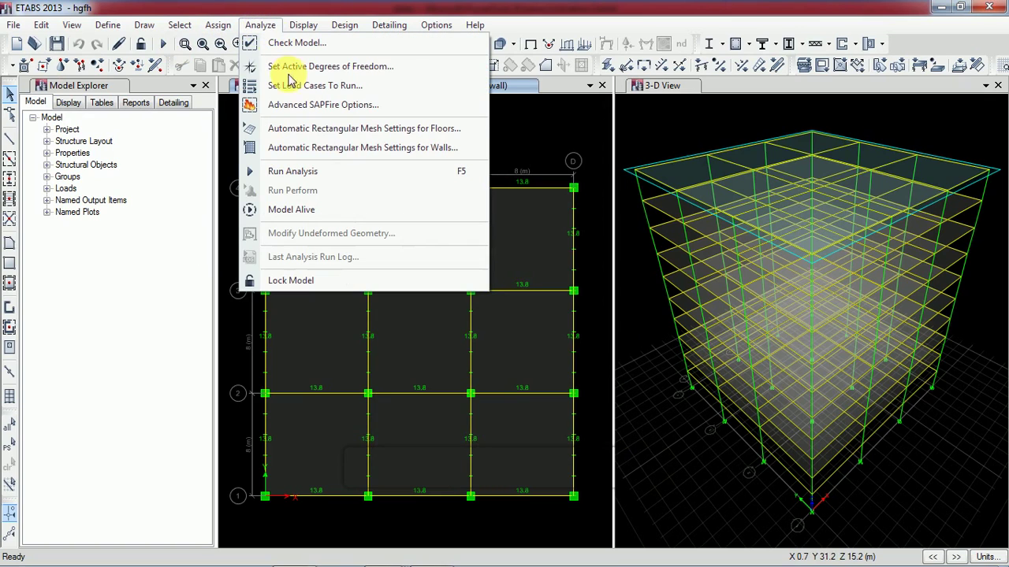
click(355, 174)
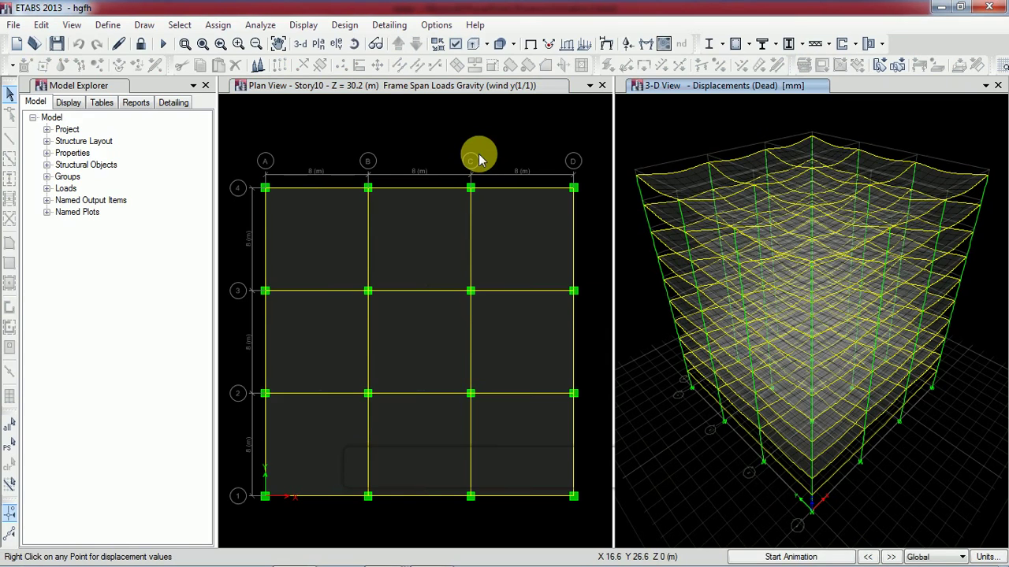
Step: Inspect point displacements for the Dead case on the deformed 3-D model and animate the deformed shape
right_click(715, 251)
right_click(764, 372)
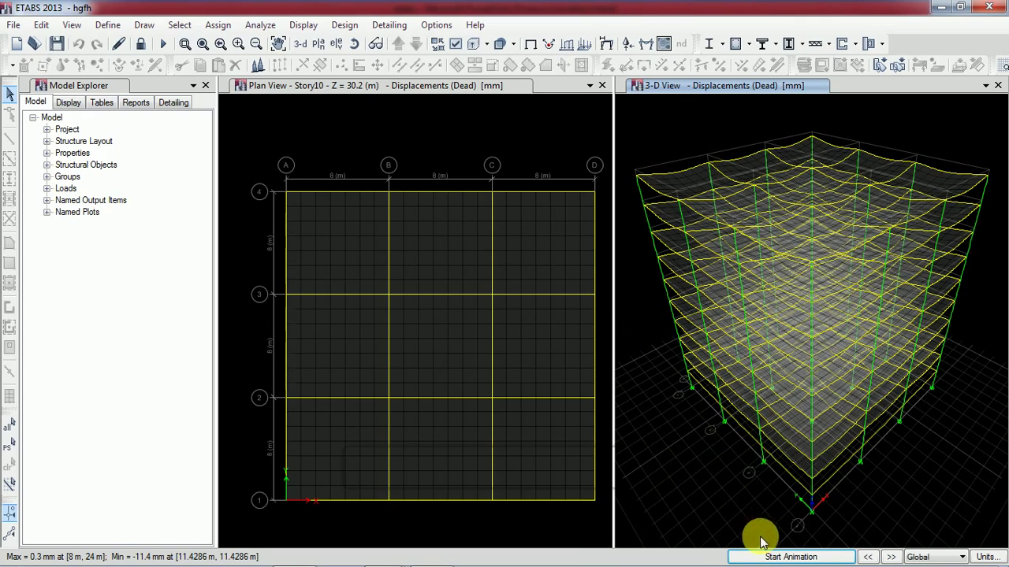
click(834, 557)
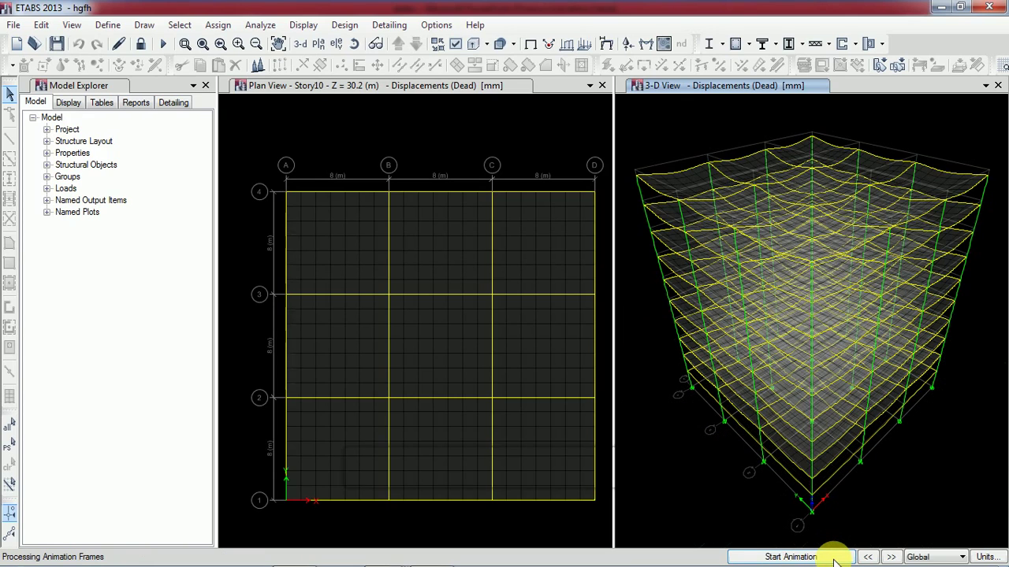